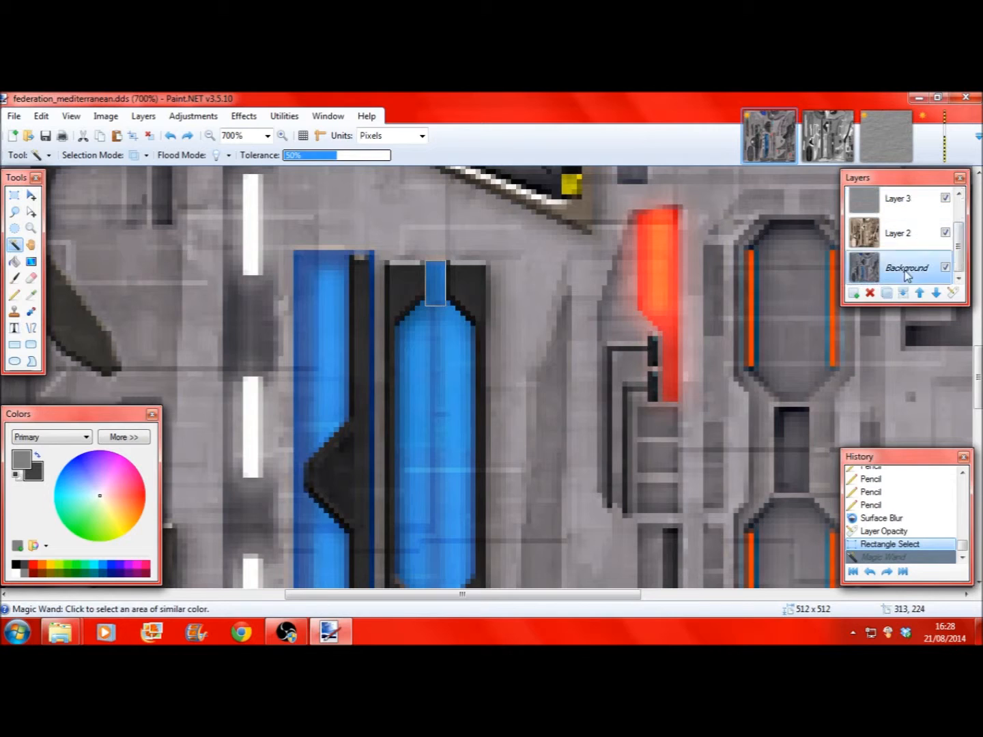
Add the upper blue area of the black-framed panel to the selection using the Magic Wand at 32% tolerance
left_click(409, 379)
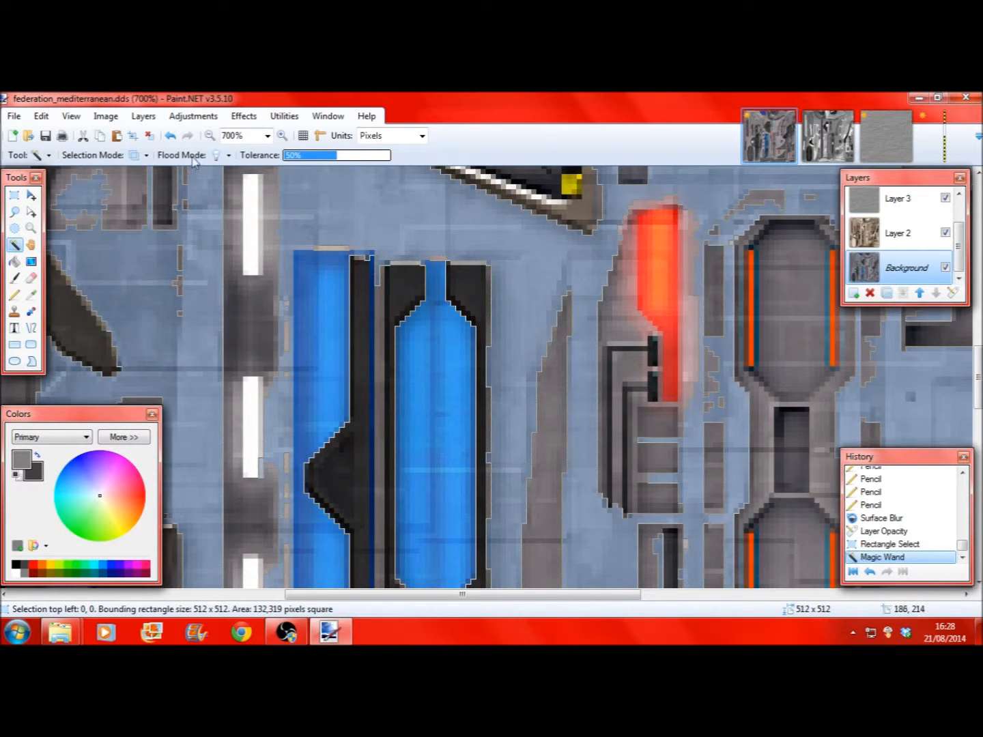
key("ctrl+z")
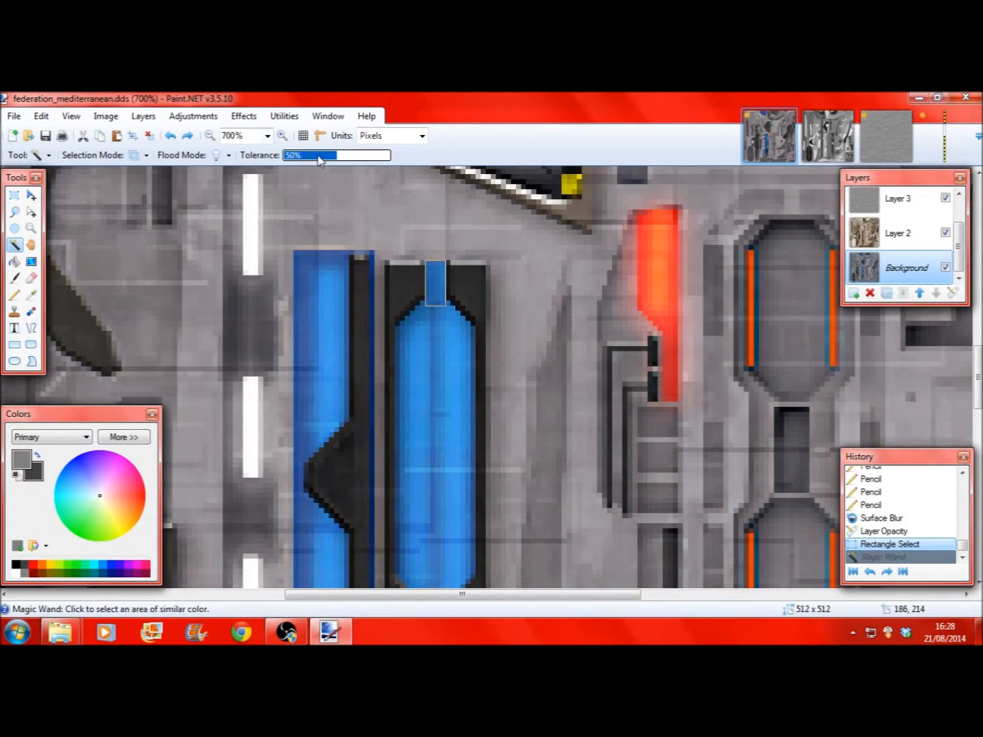
left_click(434, 338)
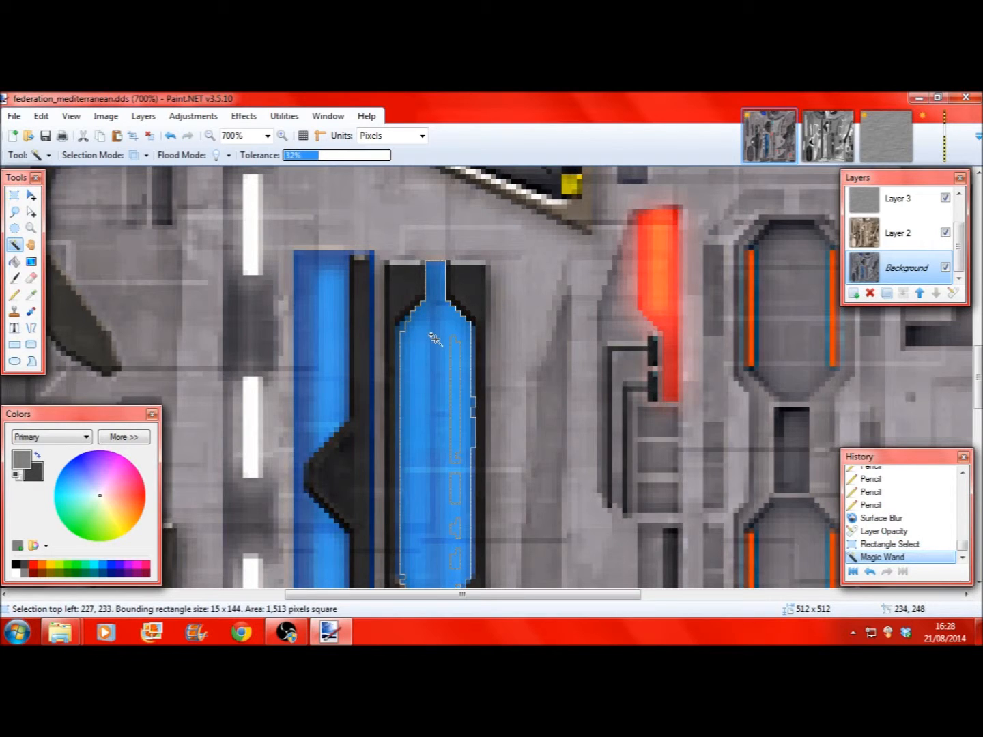
left_click(410, 369)
left_click(403, 365)
left_click(402, 364)
left_click(450, 366)
left_click(449, 365)
left_click(471, 340)
Extend the Magic Wand selection over the panel's narrow blue middle section and wider lower block
scroll(466, 343, "down", 1)
left_click_drag(980, 352, 980, 390)
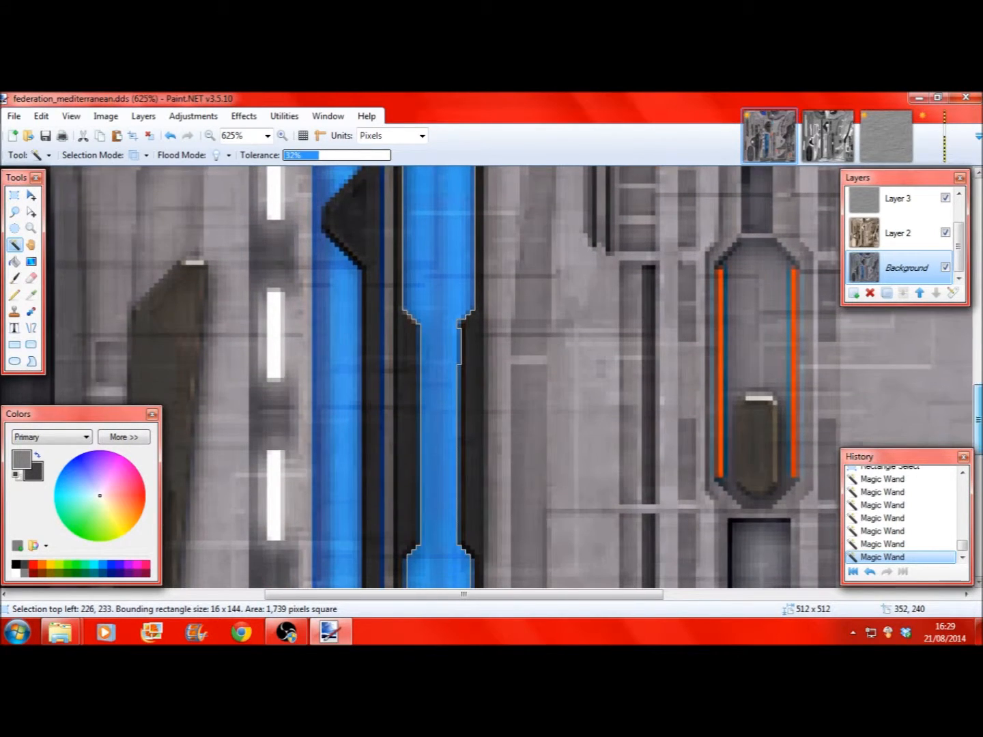
left_click(423, 351)
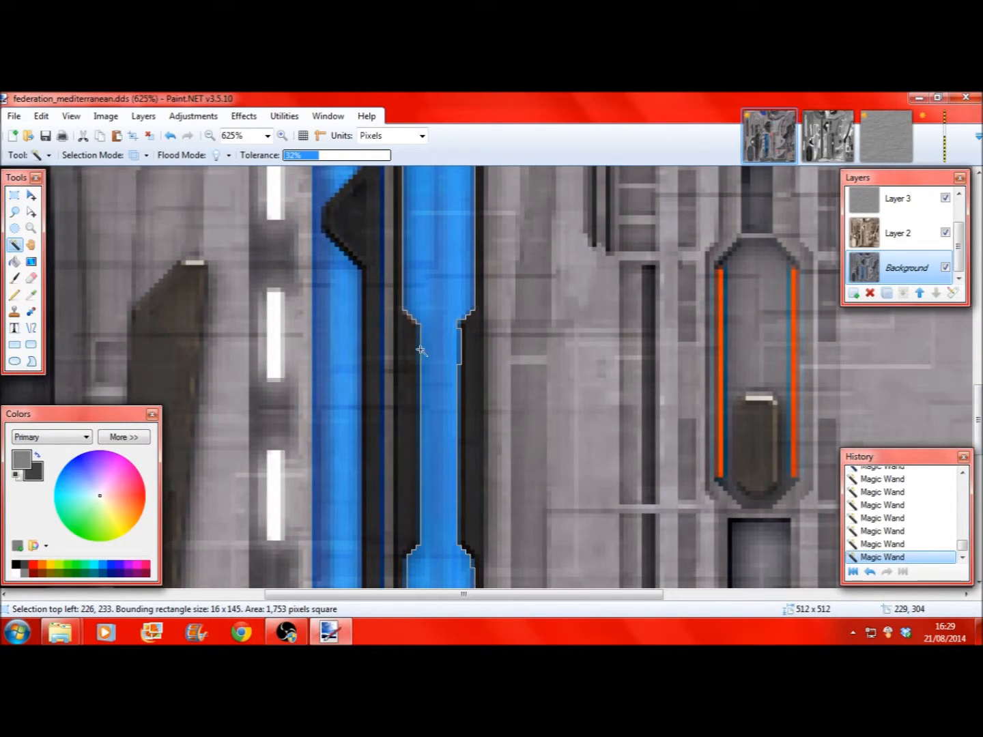
left_click(461, 369)
scroll(461, 370, "down", 3)
left_click(407, 340)
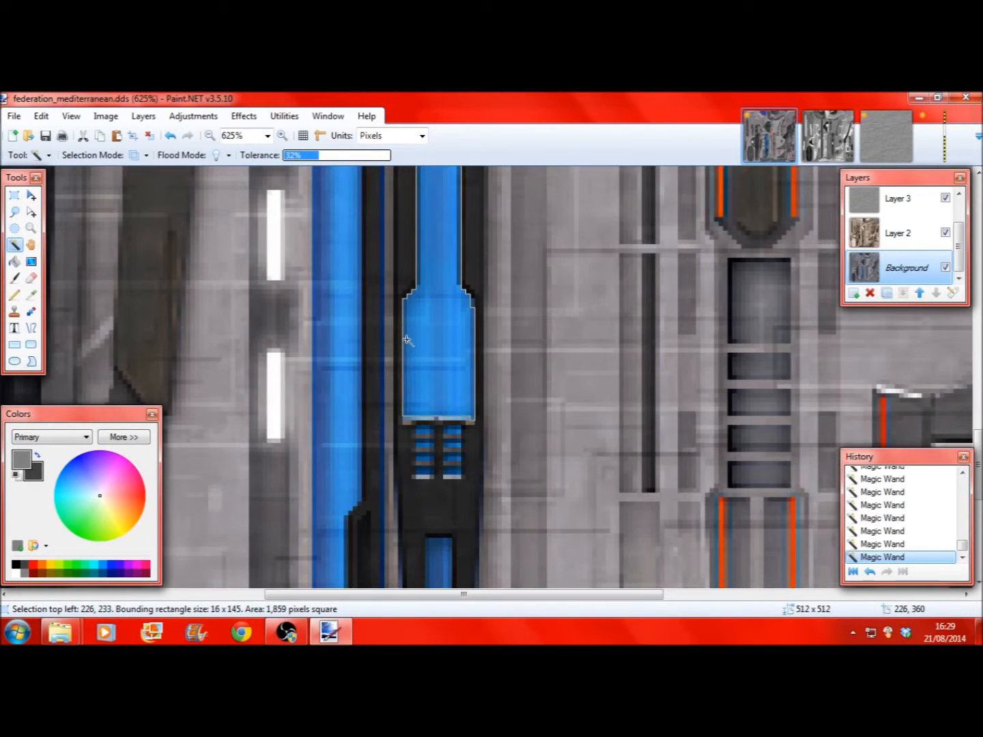
Add the bright and dark blue areas of the neighbouring long strip to the Magic Wand selection
scroll(438, 359, "up", 4)
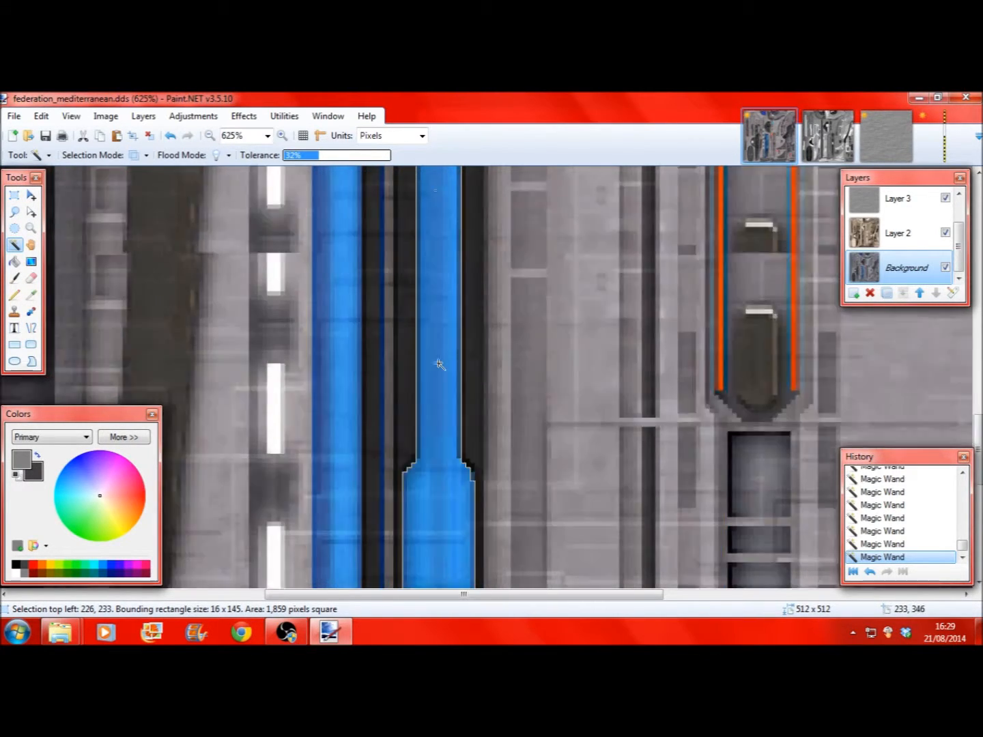
left_click(344, 335)
left_click(327, 309)
left_click(326, 314)
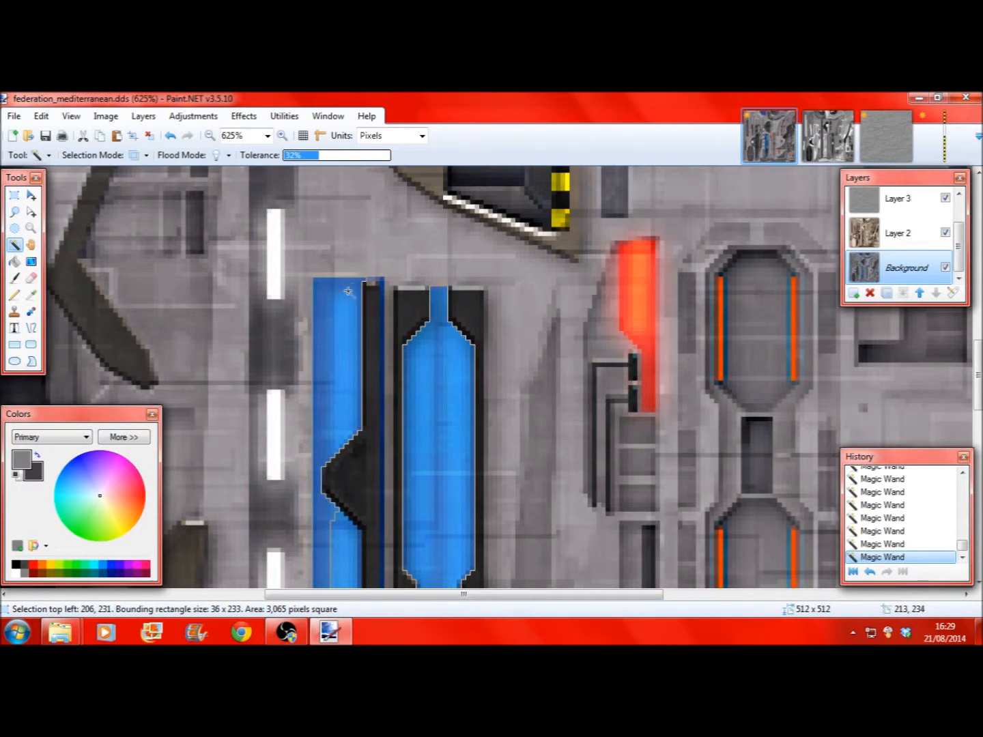
scroll(337, 407, "down", 3)
left_click(338, 415)
left_click(170, 135)
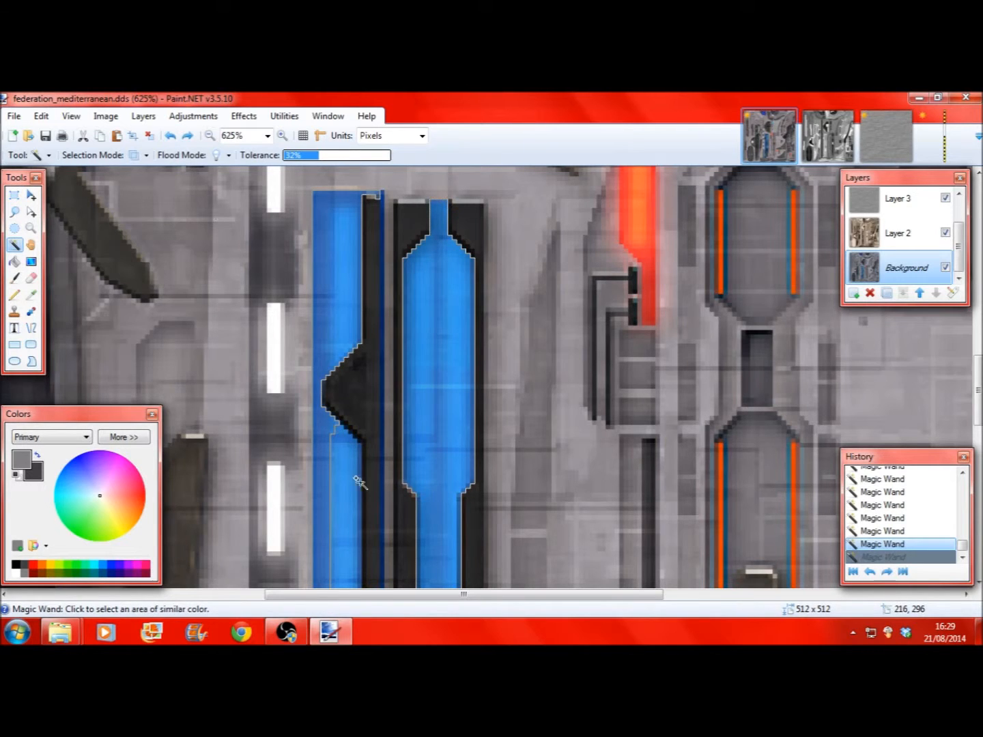
left_click(347, 476)
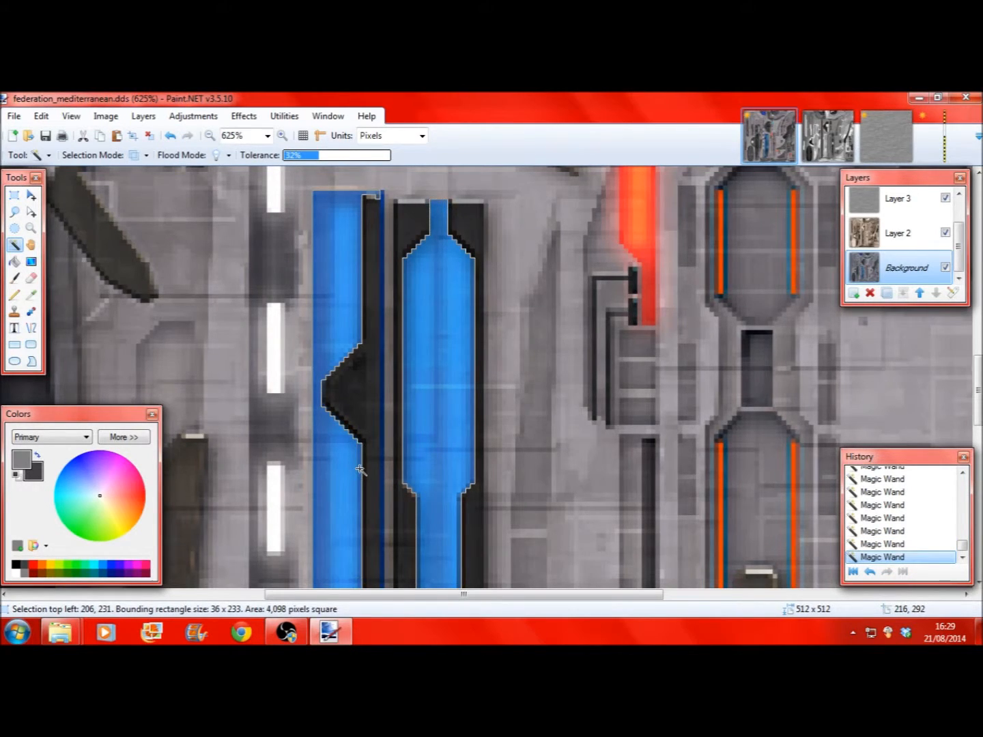
Add the long strip's lower tip, remaining blue pixels and thin dark blue edge line to the selection
scroll(361, 470, "down", 15)
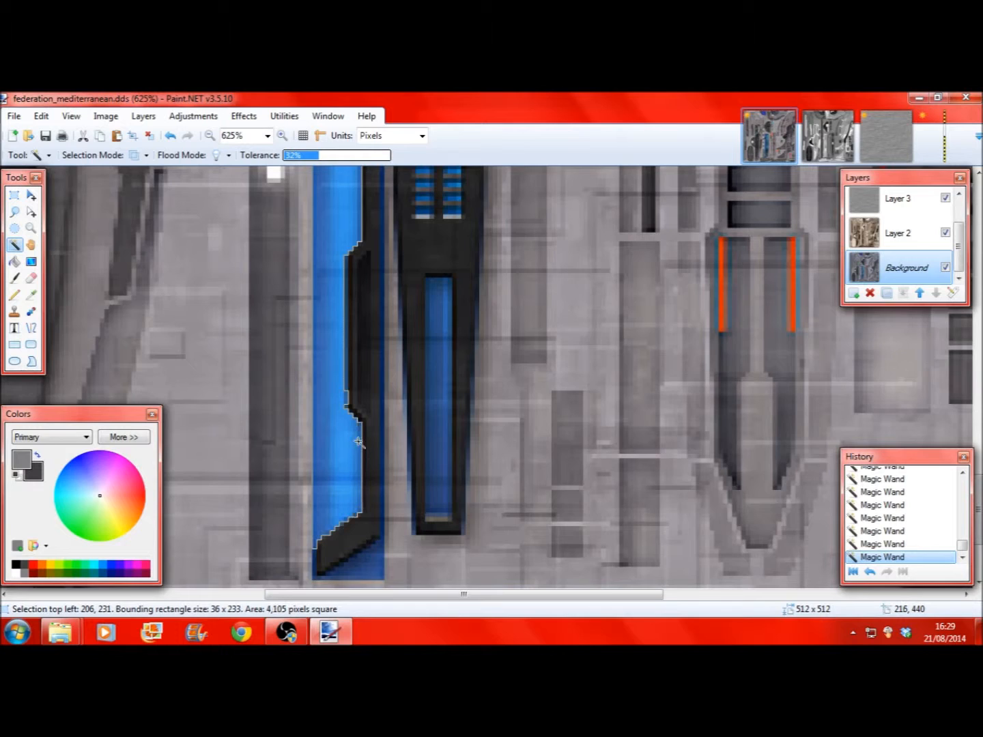
scroll(360, 442, "down", 2)
left_click(364, 482)
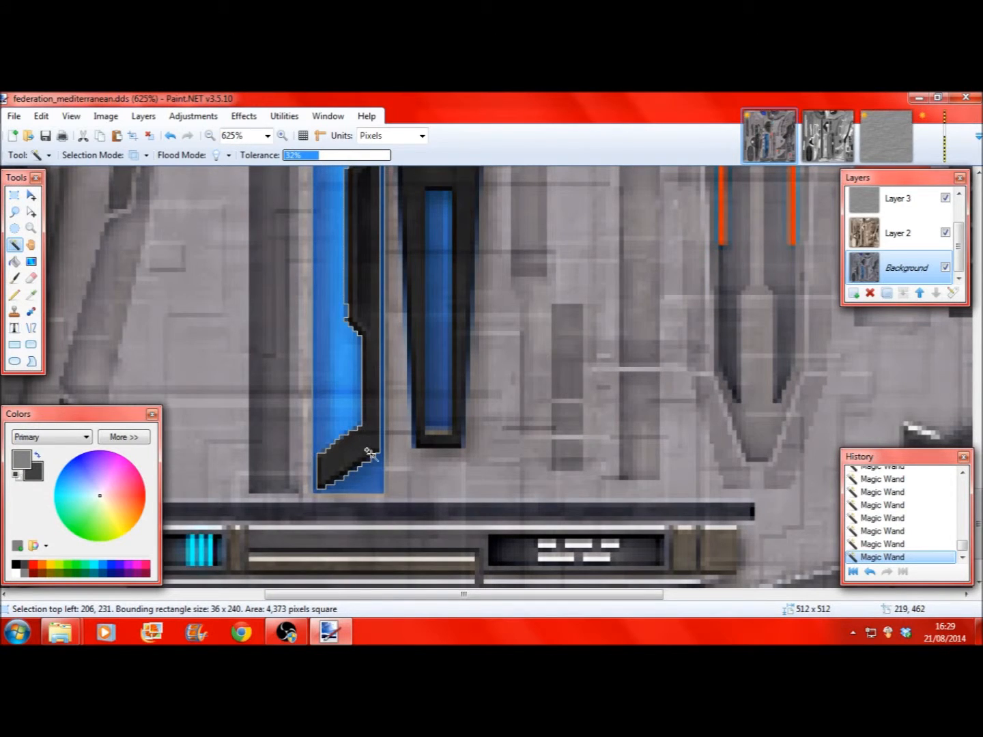
left_click(345, 298)
scroll(345, 297, "up", 8)
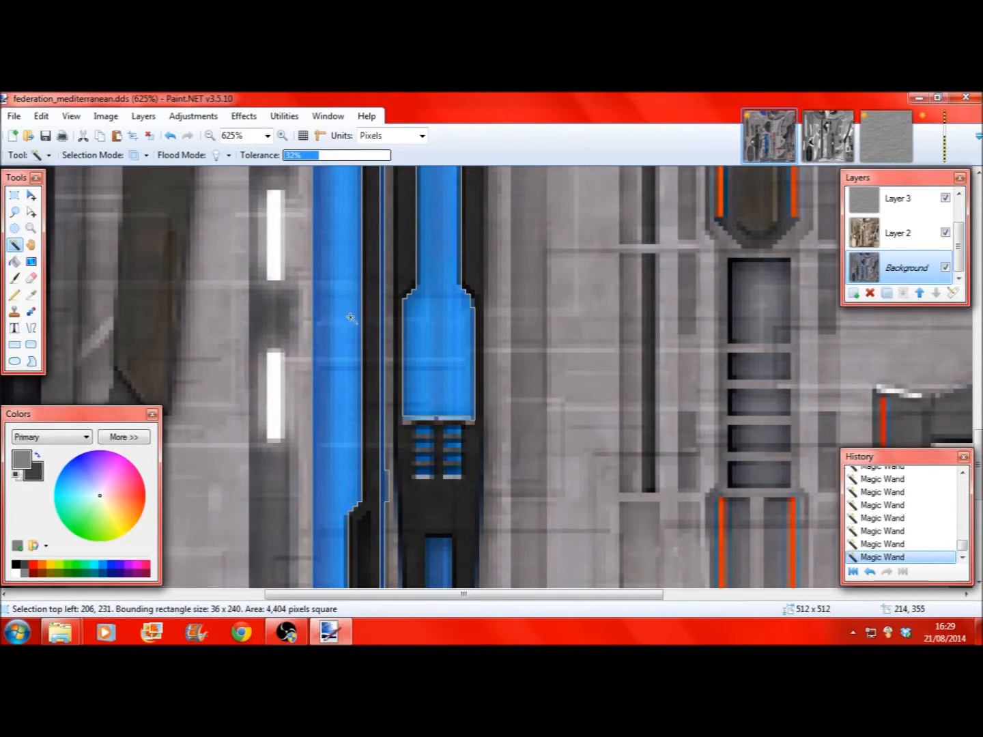
scroll(354, 325, "up", 8)
left_click(380, 337)
scroll(380, 336, "up", 8)
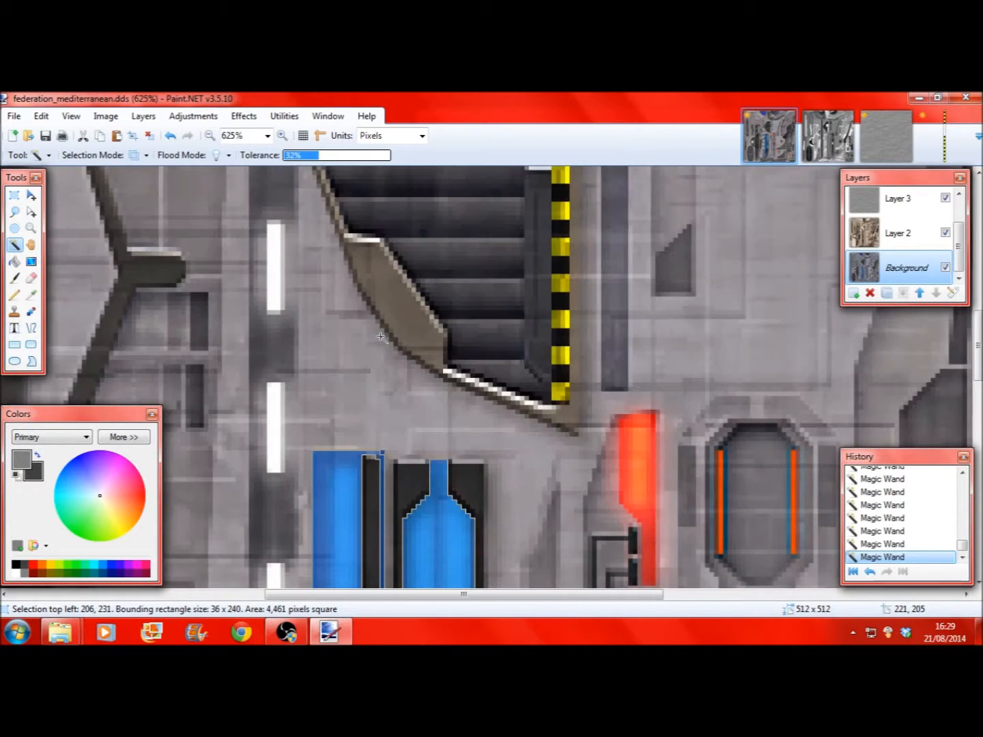
Remove the stray pixels beside the long strip's edge line from the selection using Rectangle Select
left_click(13, 194)
scroll(349, 332, "down", 8)
scroll(348, 331, "down", 3)
left_click_drag(379, 345, 404, 421)
scroll(407, 421, "down", 3)
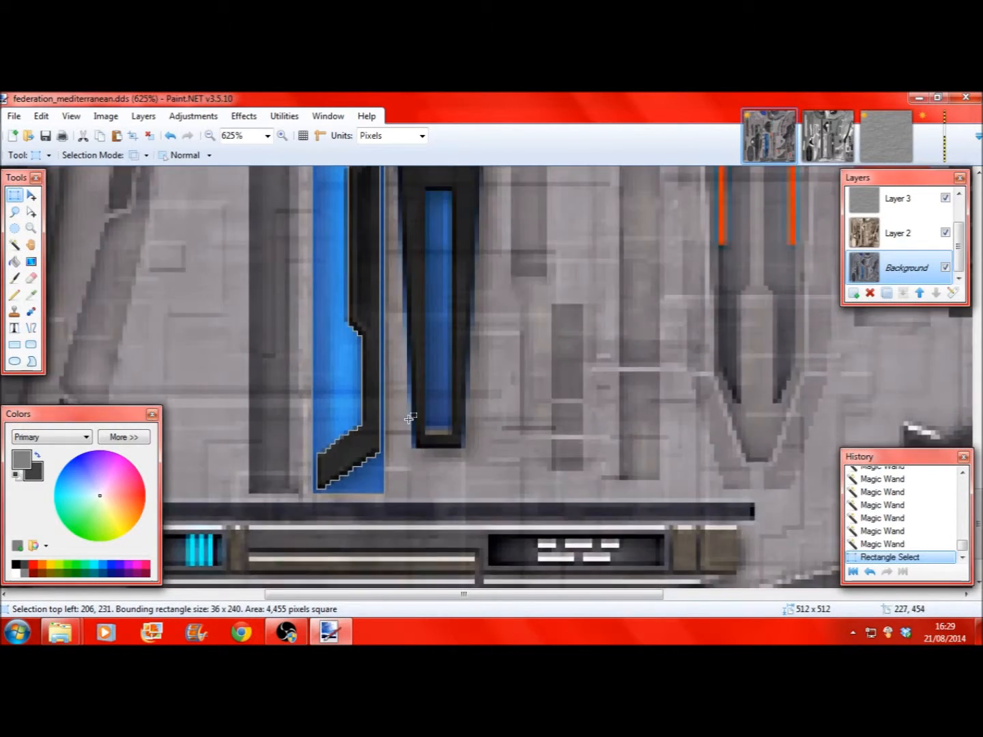
Copy the selected blue areas and create a new 36 × 240 pixel image
left_click(210, 135)
left_click(210, 135)
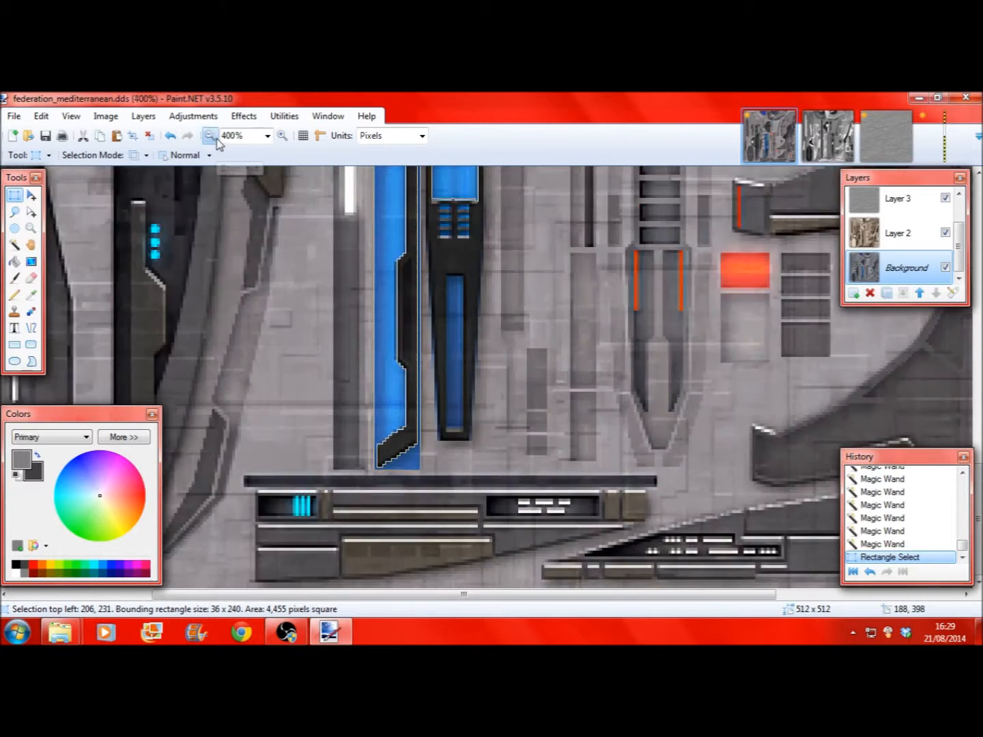
left_click(210, 136)
left_click(209, 135)
left_click(40, 116)
left_click(62, 185)
left_click(14, 116)
left_click(34, 133)
key("Return")
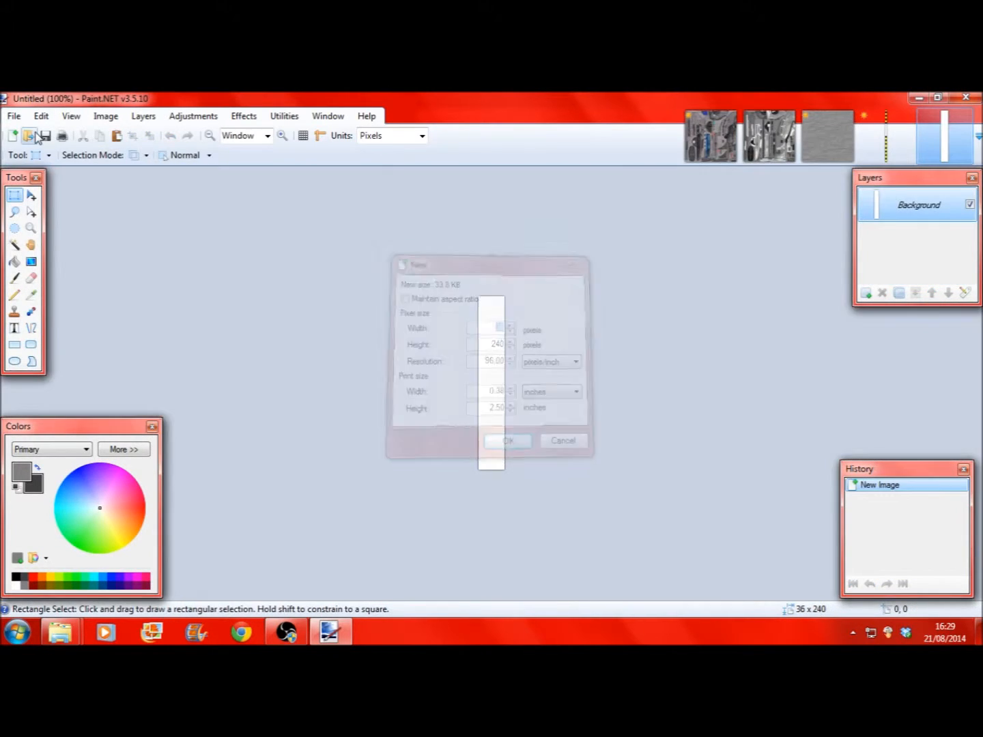
Paste the copied blue shapes into the new image and enlarge the view to 500%
left_click(41, 116)
left_click(68, 202)
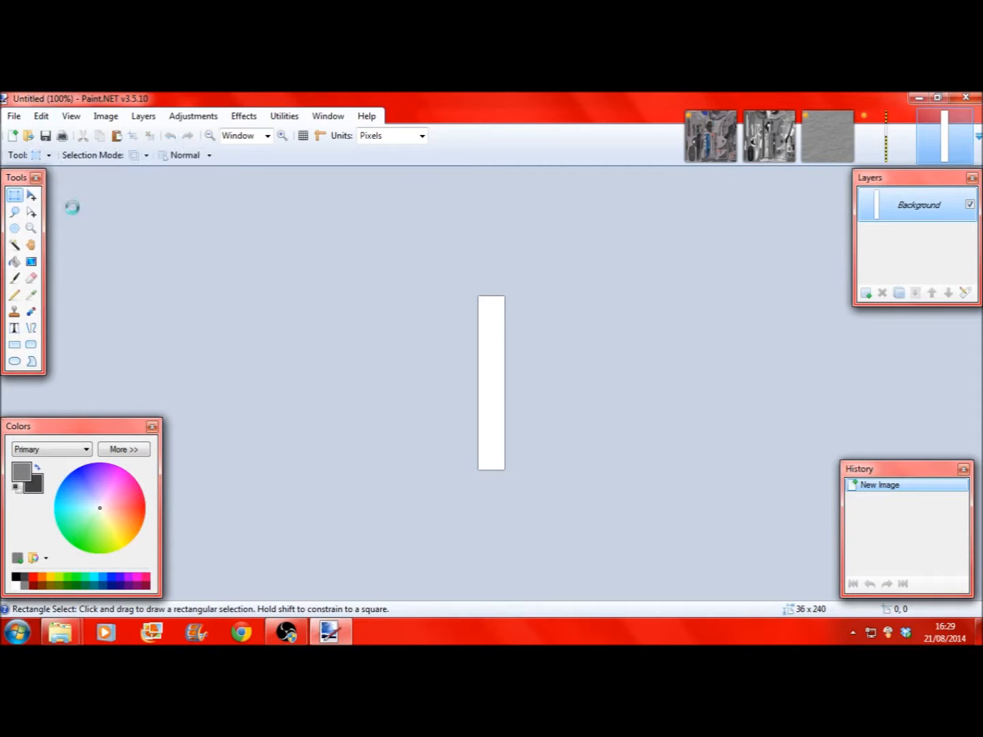
left_click(283, 136)
left_click(282, 135)
left_click(269, 138)
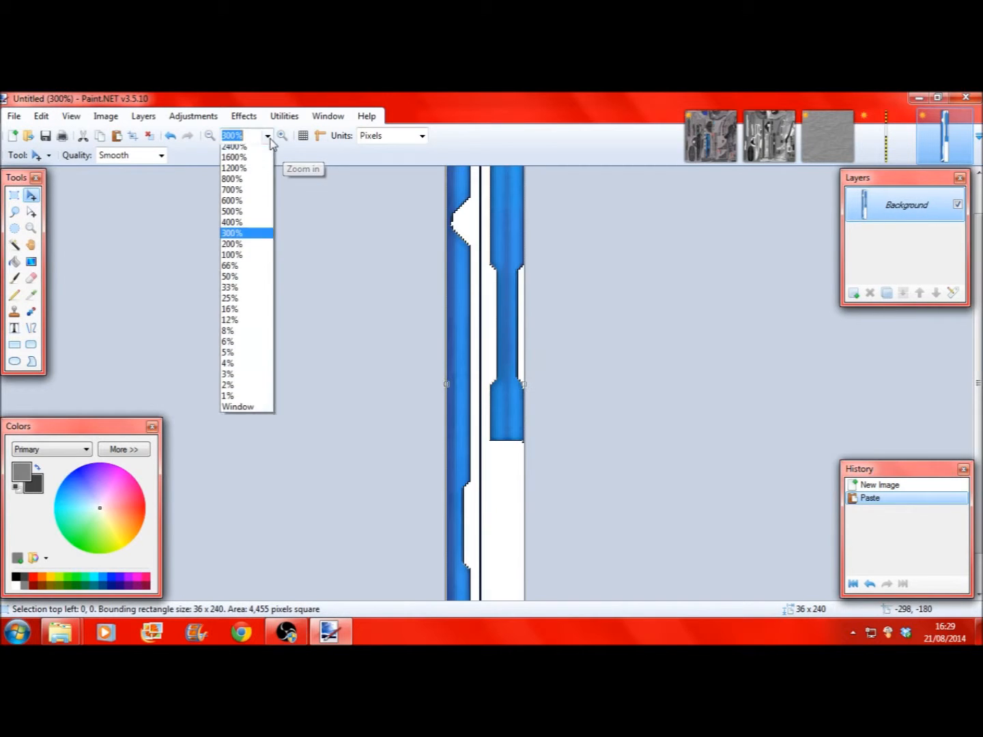
left_click(286, 98)
left_click(283, 136)
left_click(283, 136)
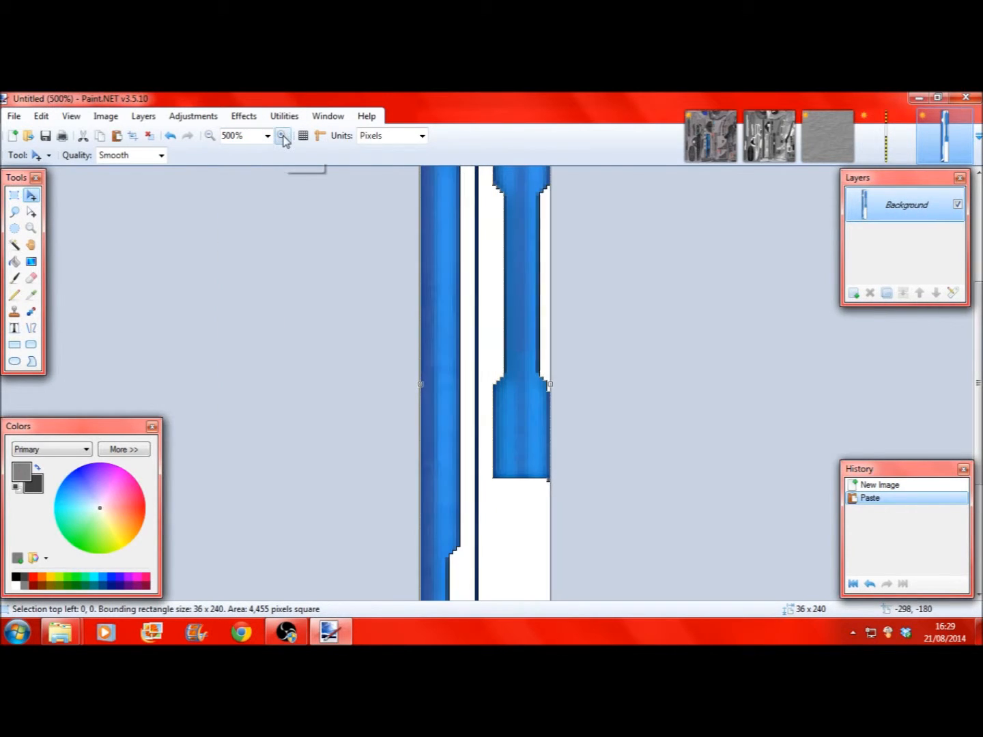
left_click(240, 124)
Try enlarging the canvas to 60 × 400 pixels with a middle anchor, and undo it
mouse_move(67, 107)
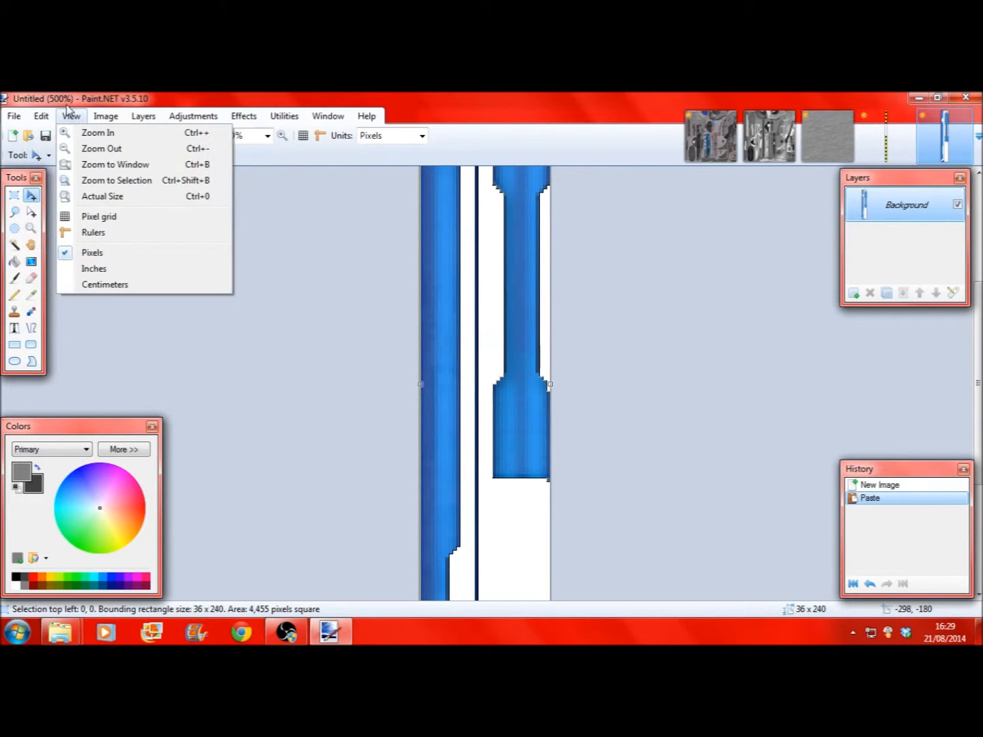
mouse_move(106, 116)
left_click(135, 162)
left_click_drag(480, 208, 176, 193)
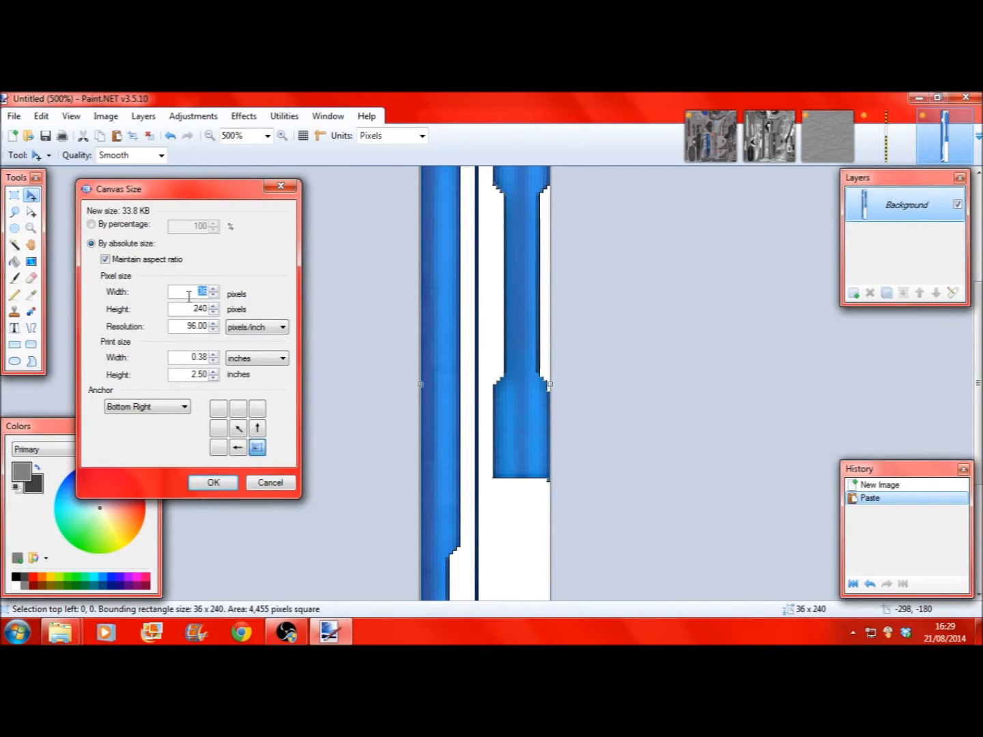
left_click(238, 429)
left_click(185, 307)
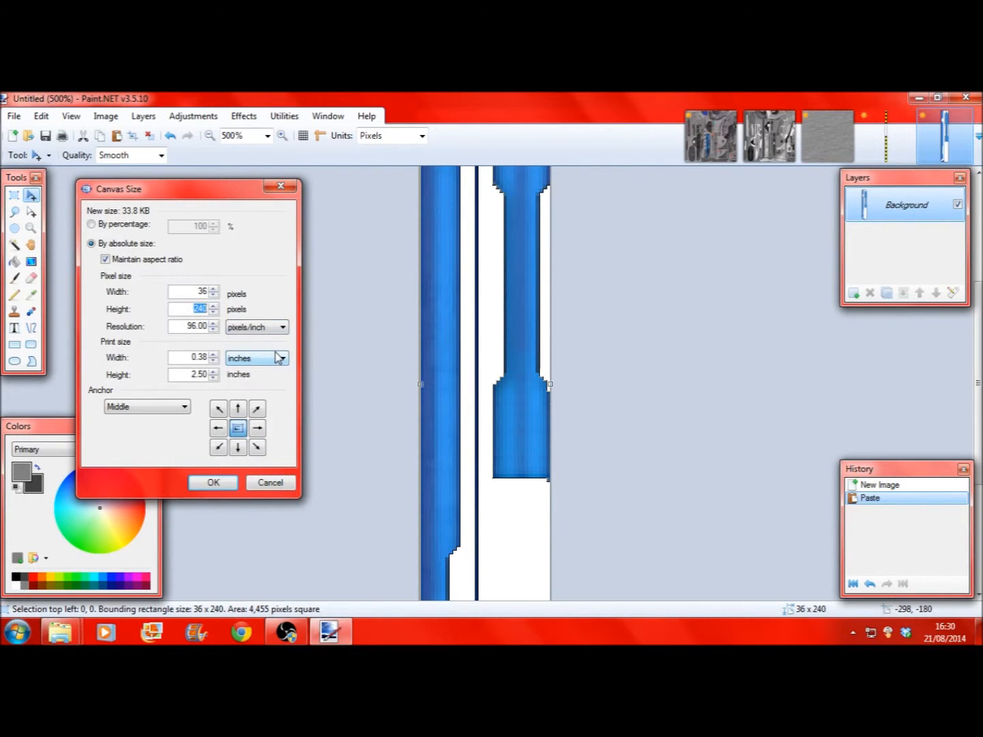
type("400")
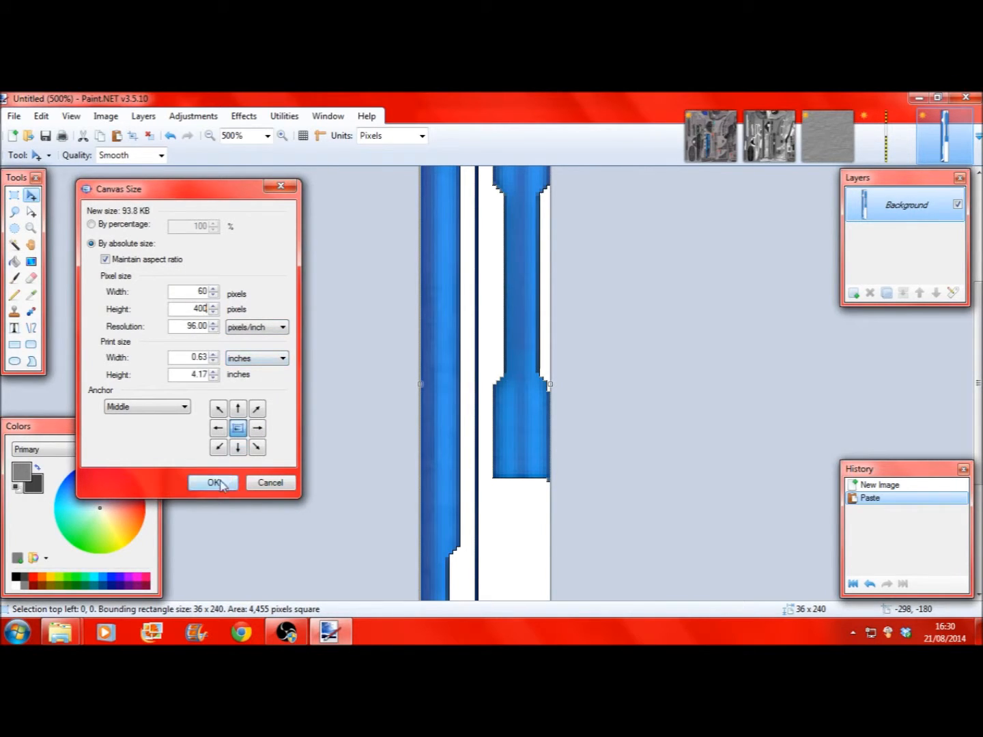
left_click(212, 481)
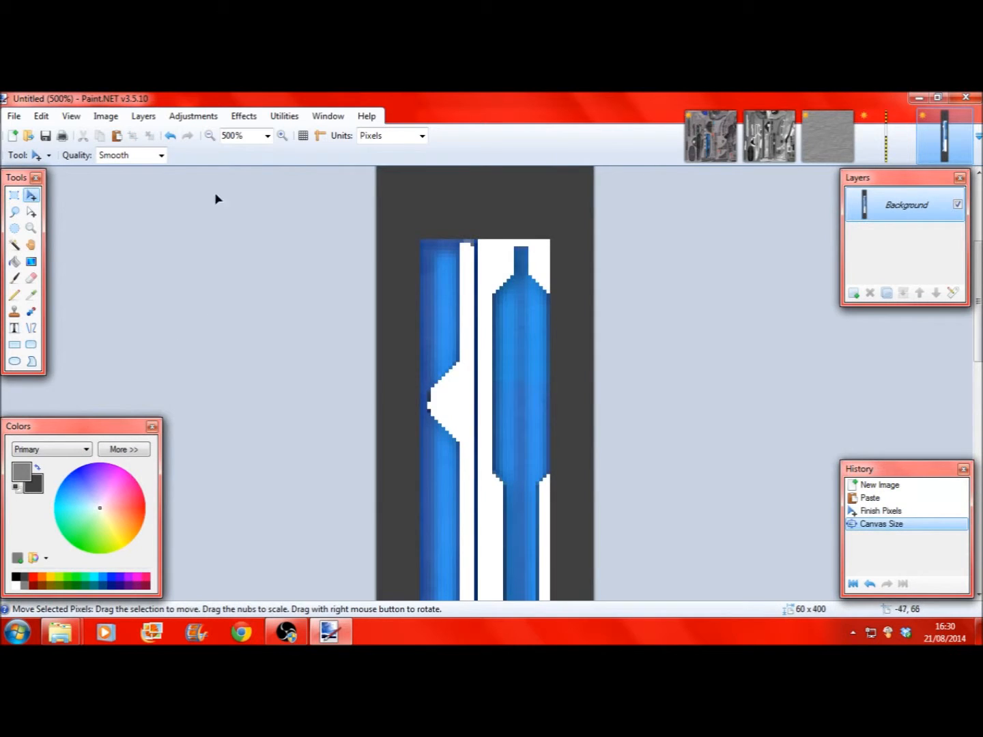
left_click(170, 136)
Set both the primary and secondary colours to white
left_click(15, 586)
right_click(16, 586)
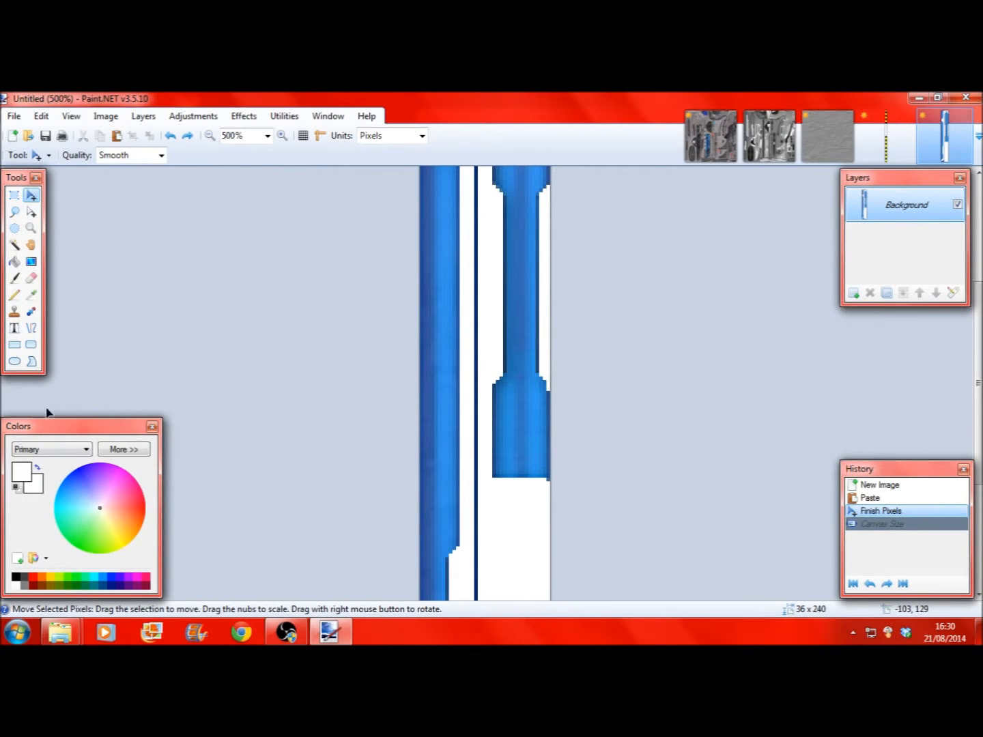
left_click(16, 577)
right_click(15, 577)
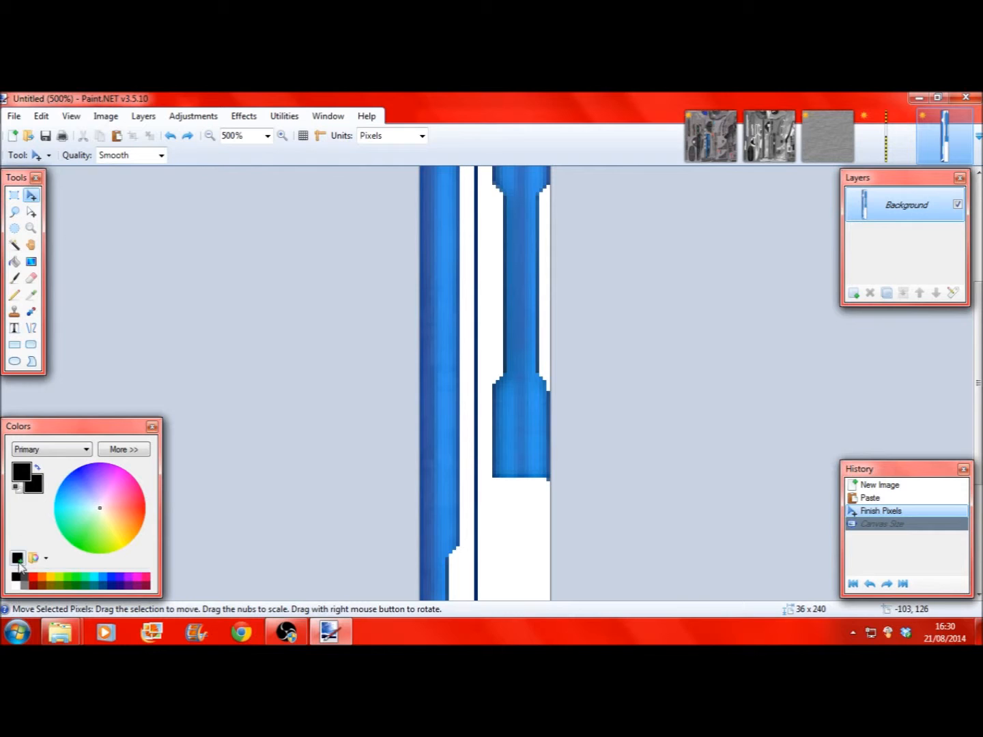
left_click(15, 586)
right_click(15, 586)
Try resizing the image to 64 pixels wide with the aspect ratio maintained, and undo it
left_click(71, 116)
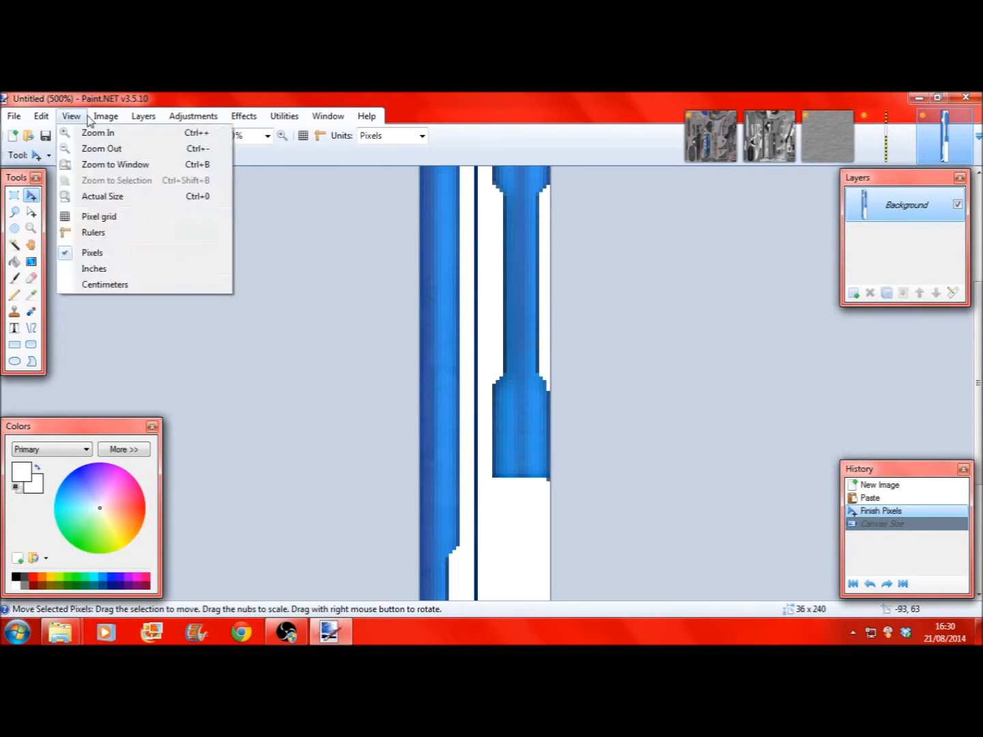
left_click(127, 150)
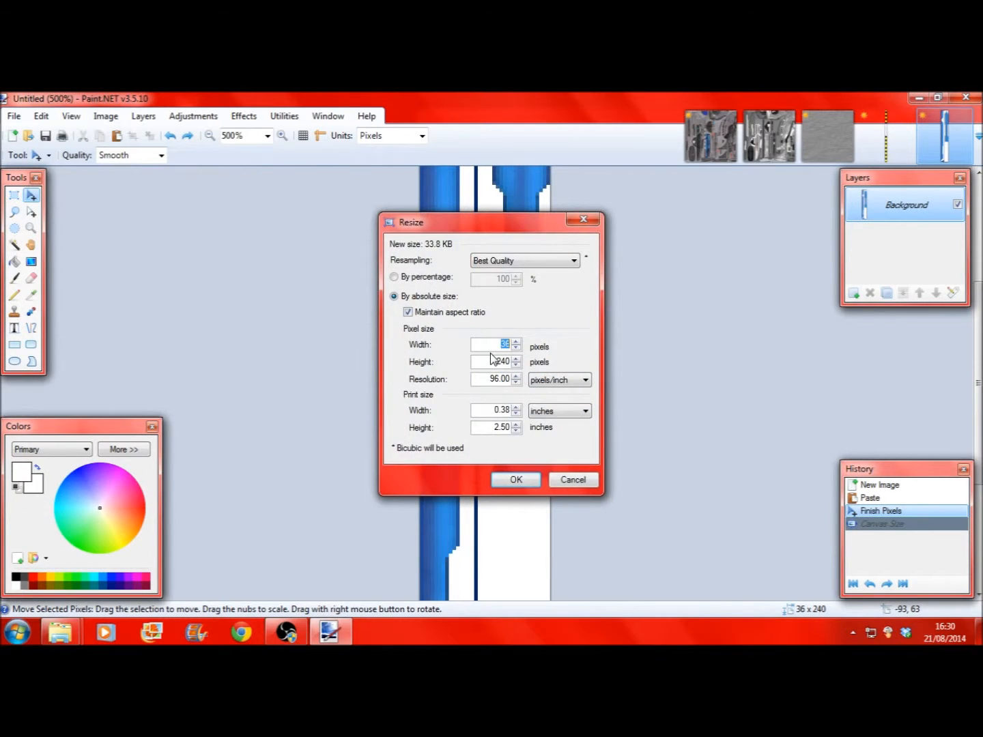
type("64")
left_click(514, 482)
left_click(170, 135)
Enlarge the canvas to 64 × 427 pixels with the aspect ratio maintained and the anchor in the middle
left_click(105, 116)
left_click(118, 156)
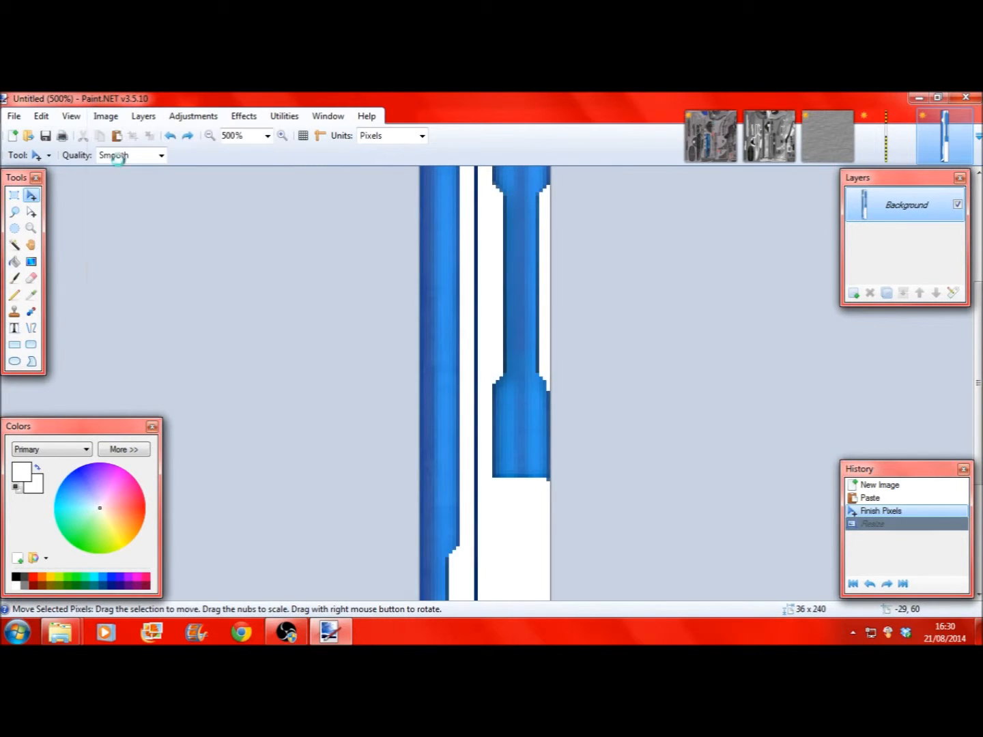
type("64")
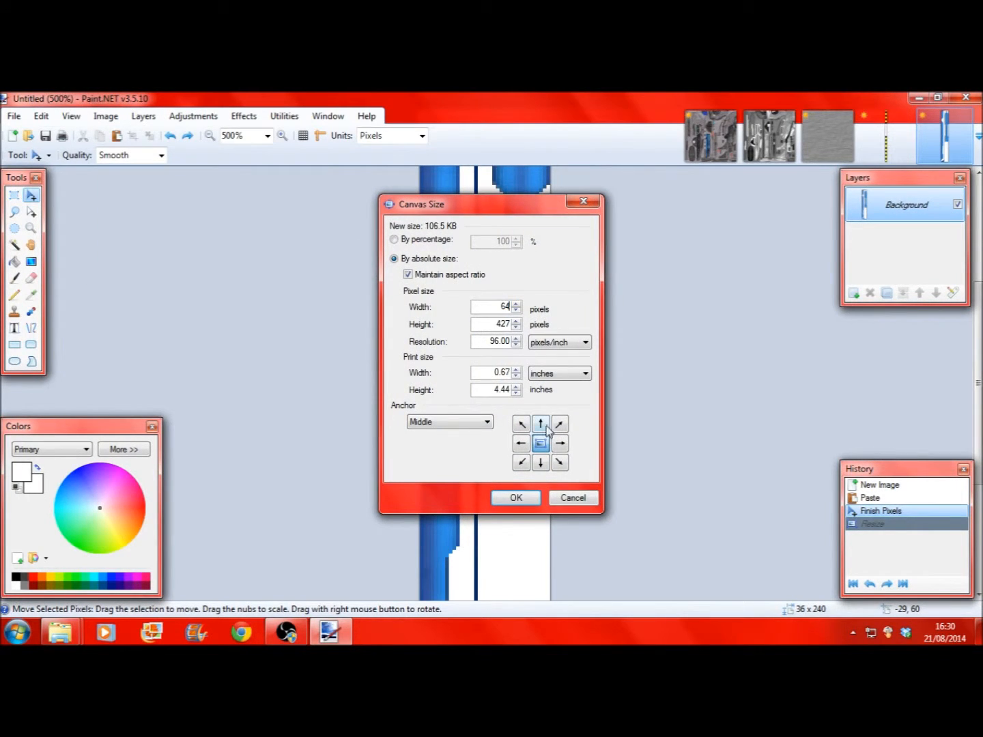
left_click(538, 501)
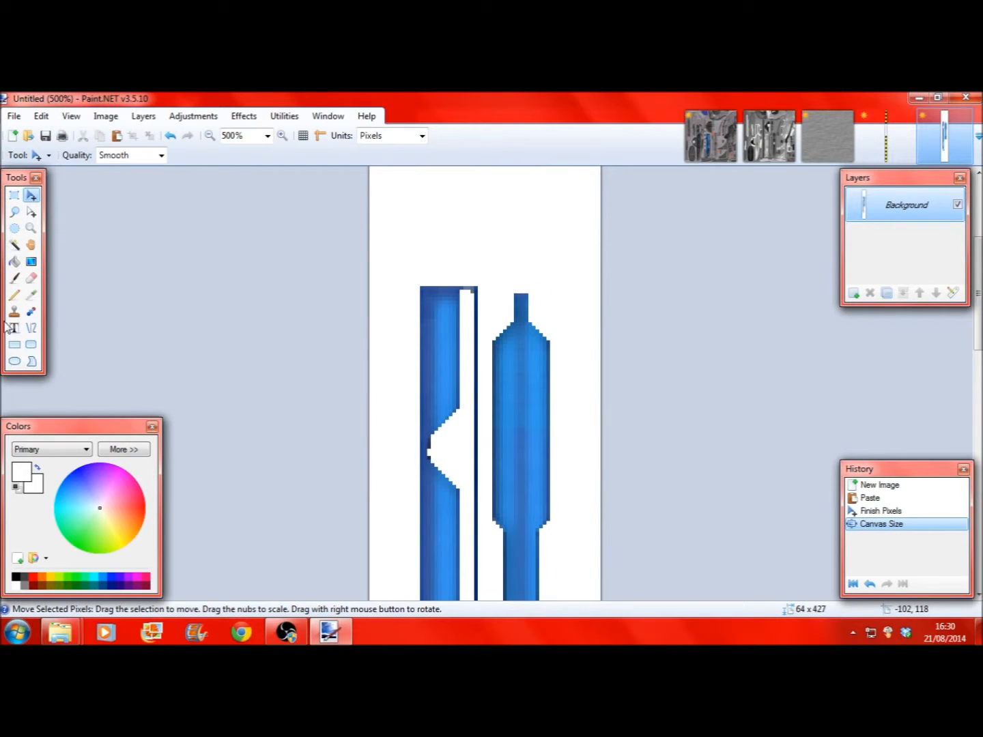
Fill the white background around the blue shapes with black using the Paint Bucket at 0% tolerance
left_click(16, 261)
left_click(15, 578)
left_click(120, 155)
left_click_drag(295, 157, 287, 153)
left_click(453, 220)
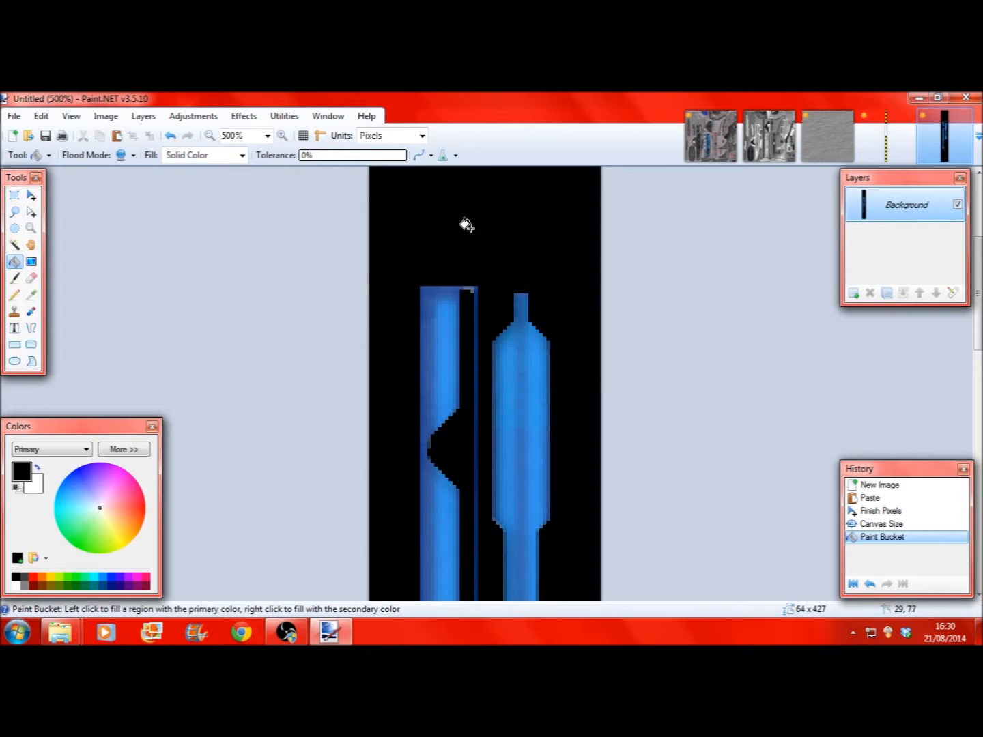
Select the black background with the Magic Wand at 0% tolerance and invert the selection to the blue shapes
scroll(475, 230, "down", 6)
left_click(14, 244)
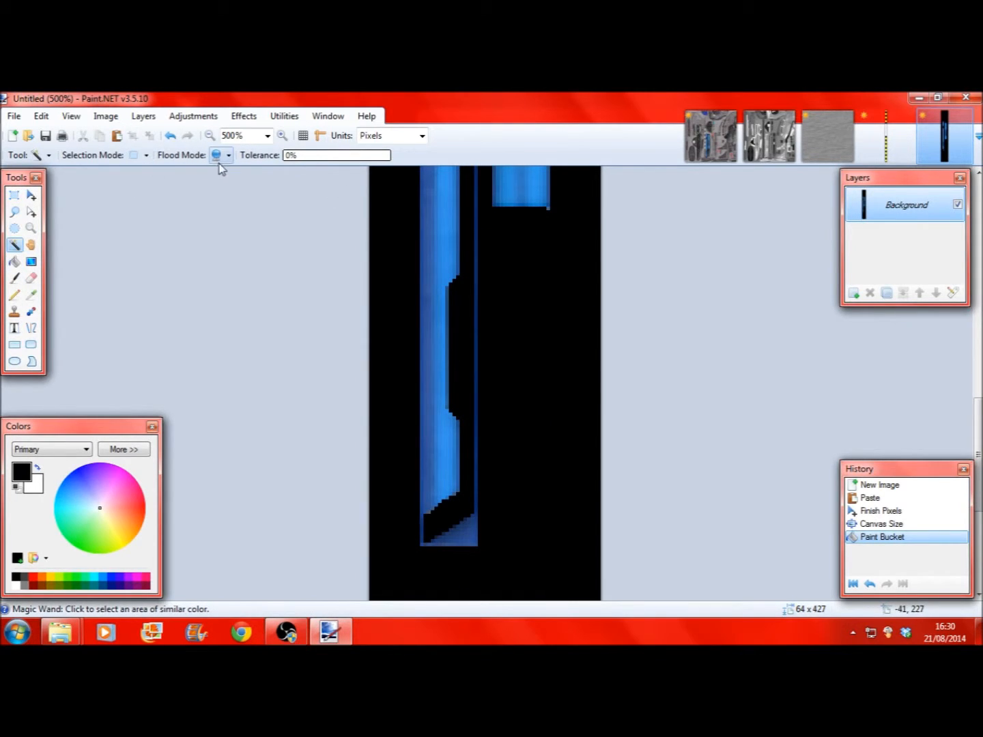
left_click(385, 237)
left_click(41, 116)
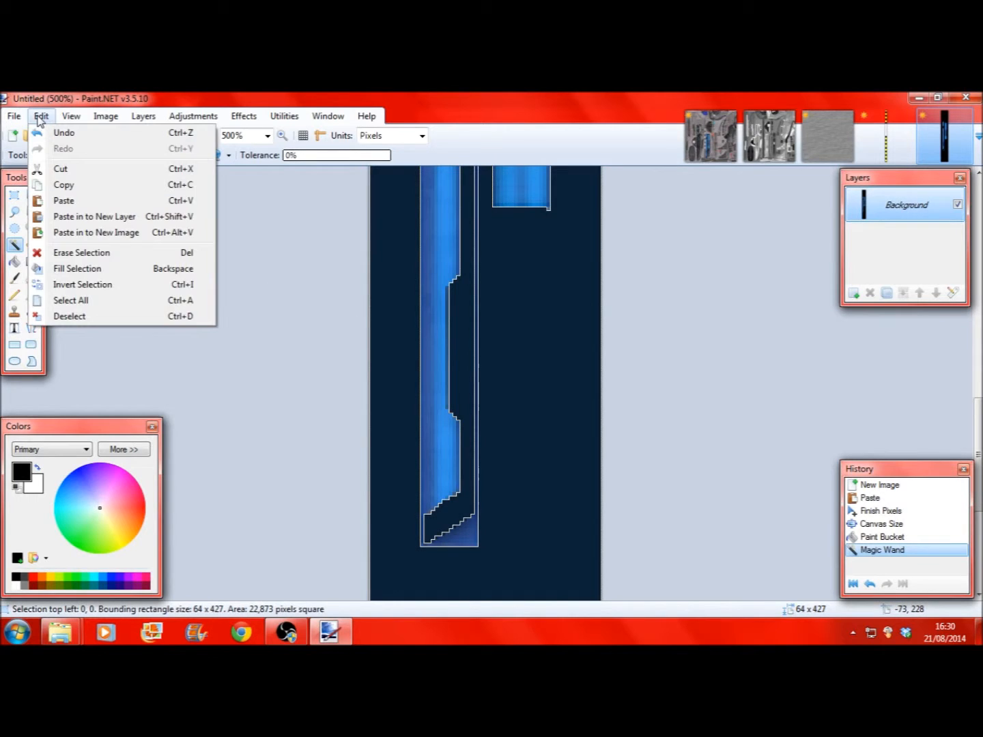
left_click(68, 283)
Soften the selected blue shapes by applying Gaussian Blur twice with a radius of 1
left_click(281, 135)
left_click(282, 136)
left_click(282, 136)
left_click(244, 116)
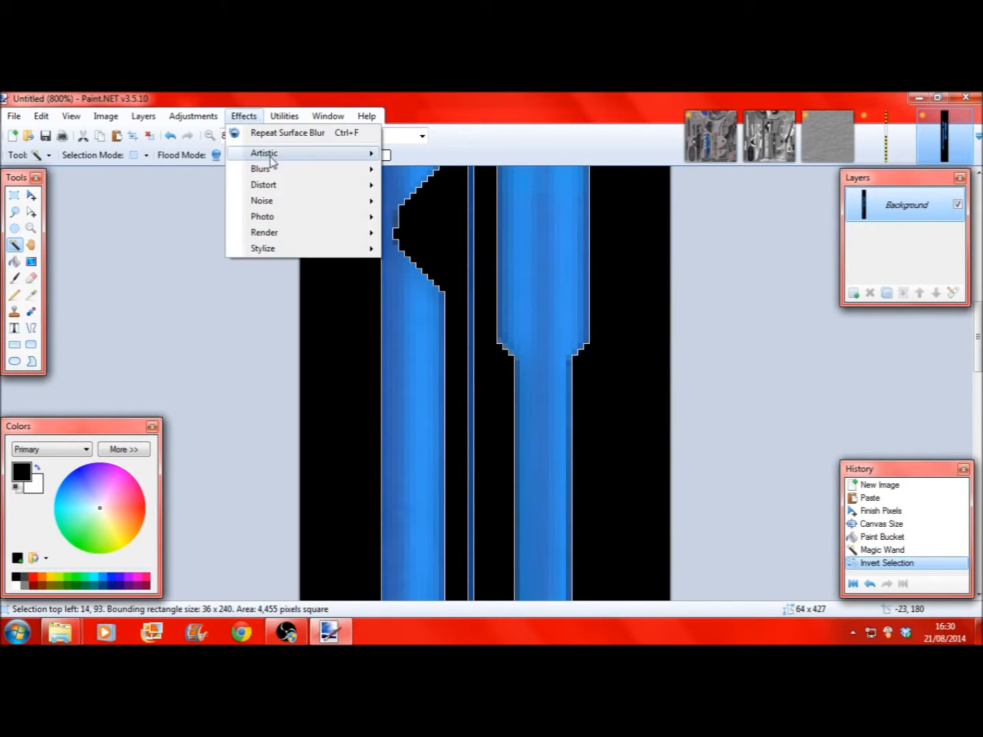
mouse_move(373, 179)
left_click(420, 187)
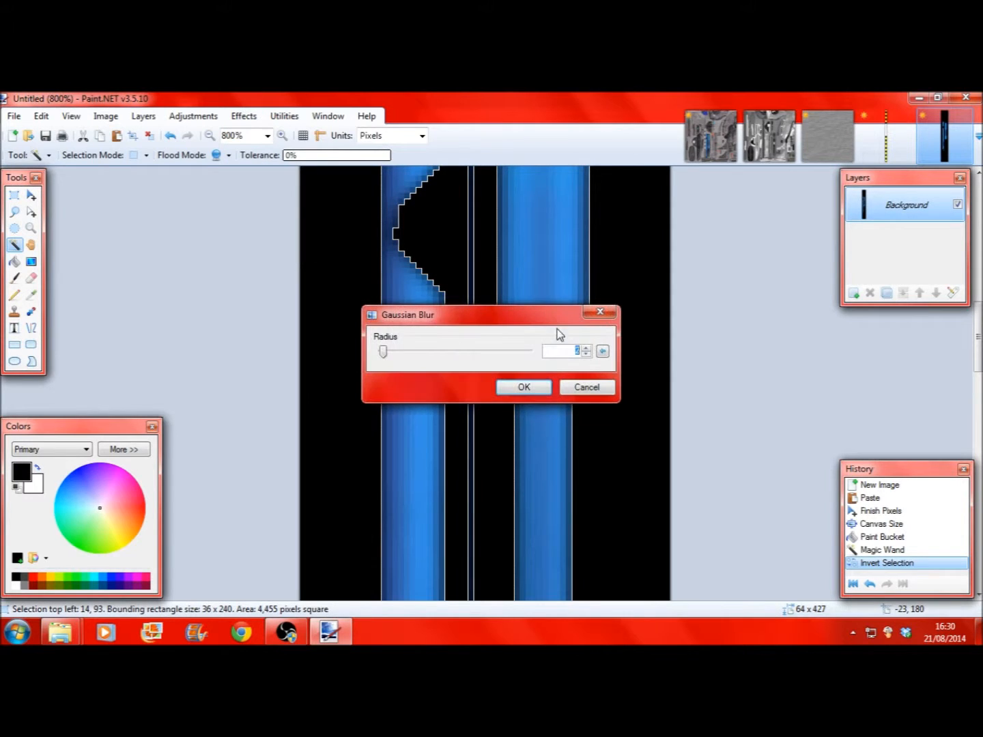
left_click_drag(383, 353, 381, 355)
left_click(586, 356)
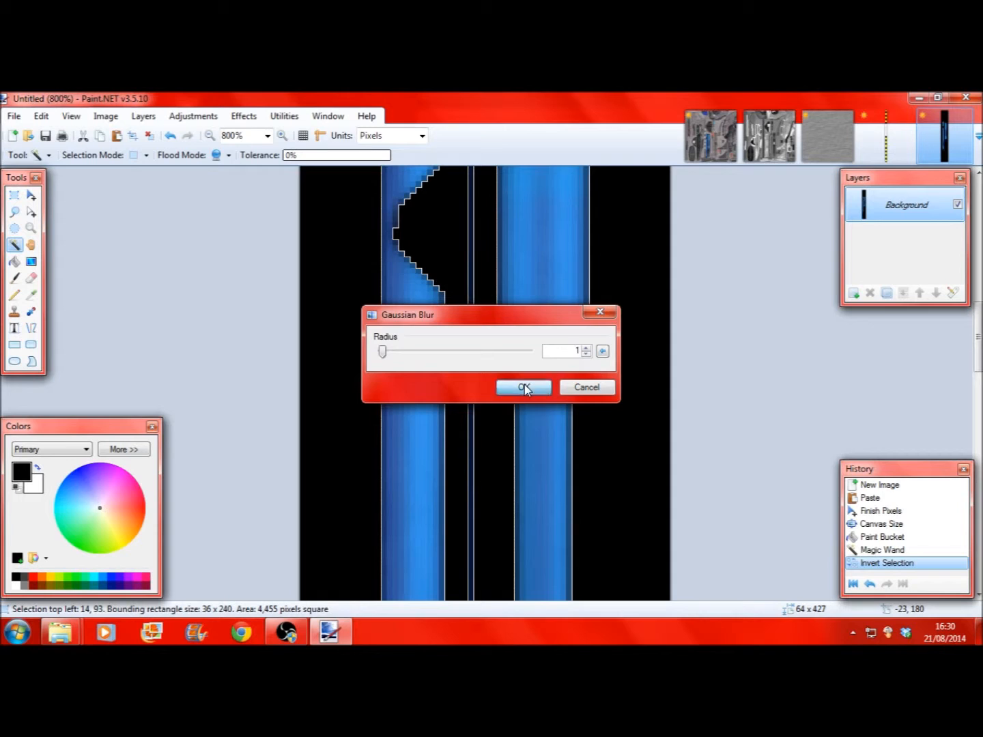
left_click(524, 388)
left_click(244, 116)
left_click(252, 133)
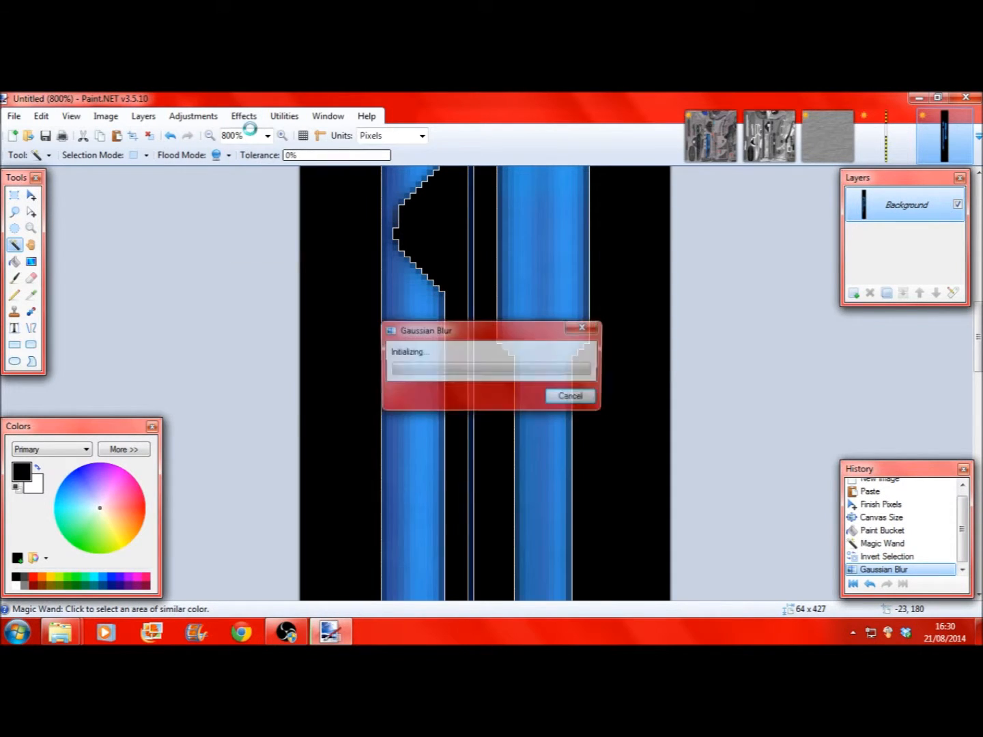
Deepen the blue of the shapes by setting the Levels output gamma to 2.04 for only the red and green channels
left_click(213, 138)
left_click(211, 136)
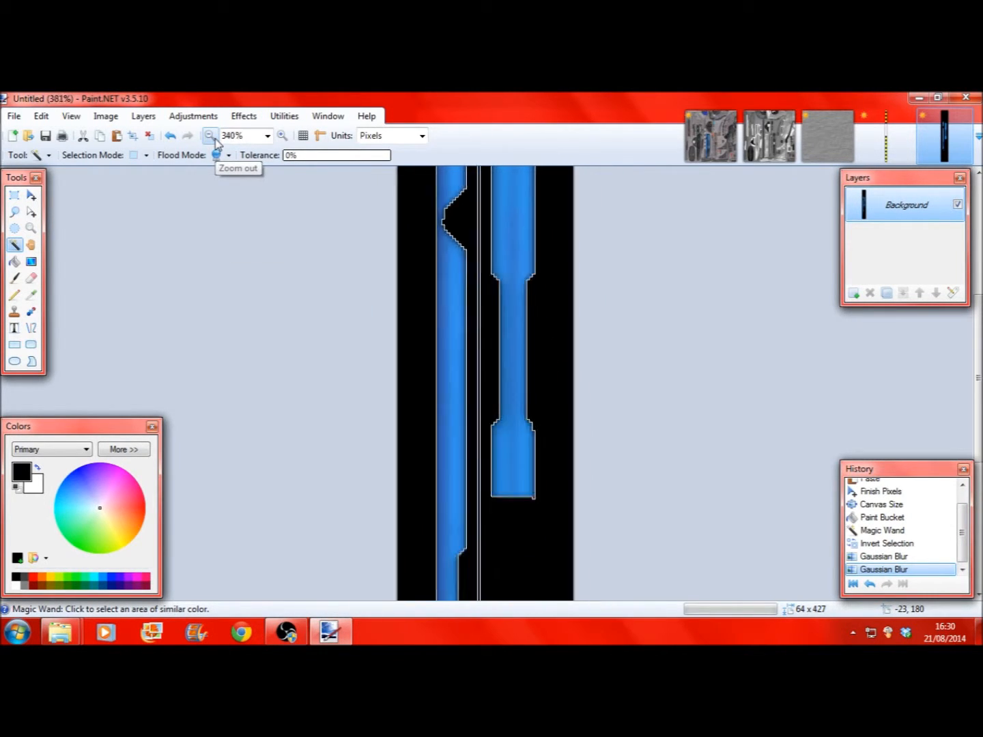
left_click(211, 136)
left_click(194, 116)
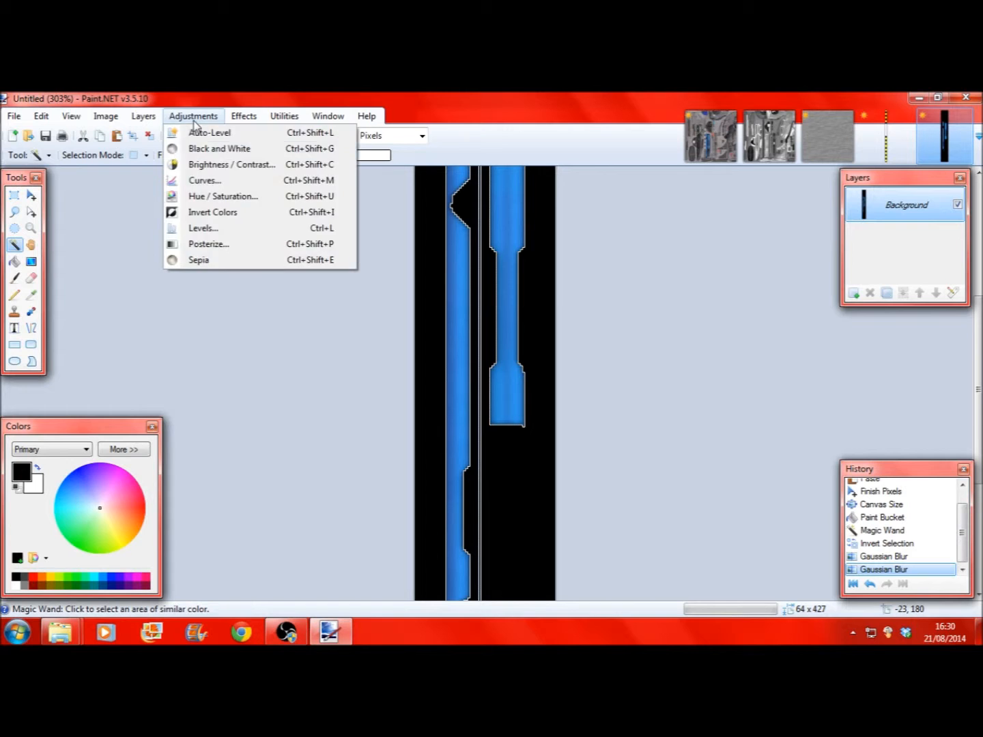
left_click(204, 226)
left_click(512, 425)
left_click_drag(515, 358, 514, 388)
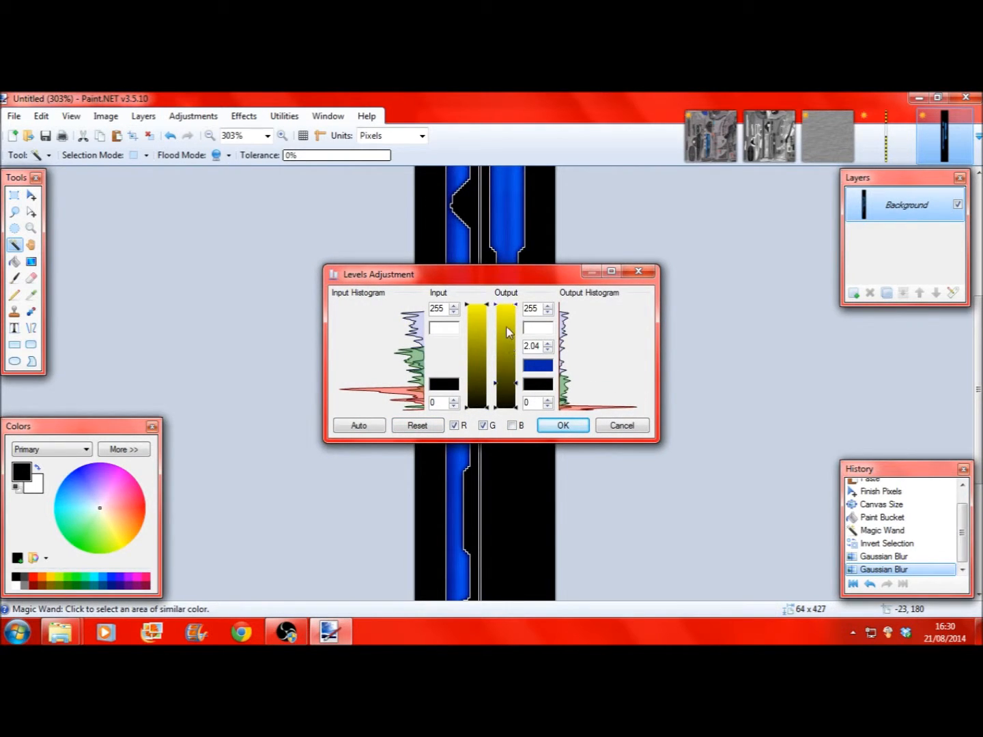
left_click(564, 426)
Raise the Levels output black point to 12 for only the blue channel of the selected shapes
left_click(194, 116)
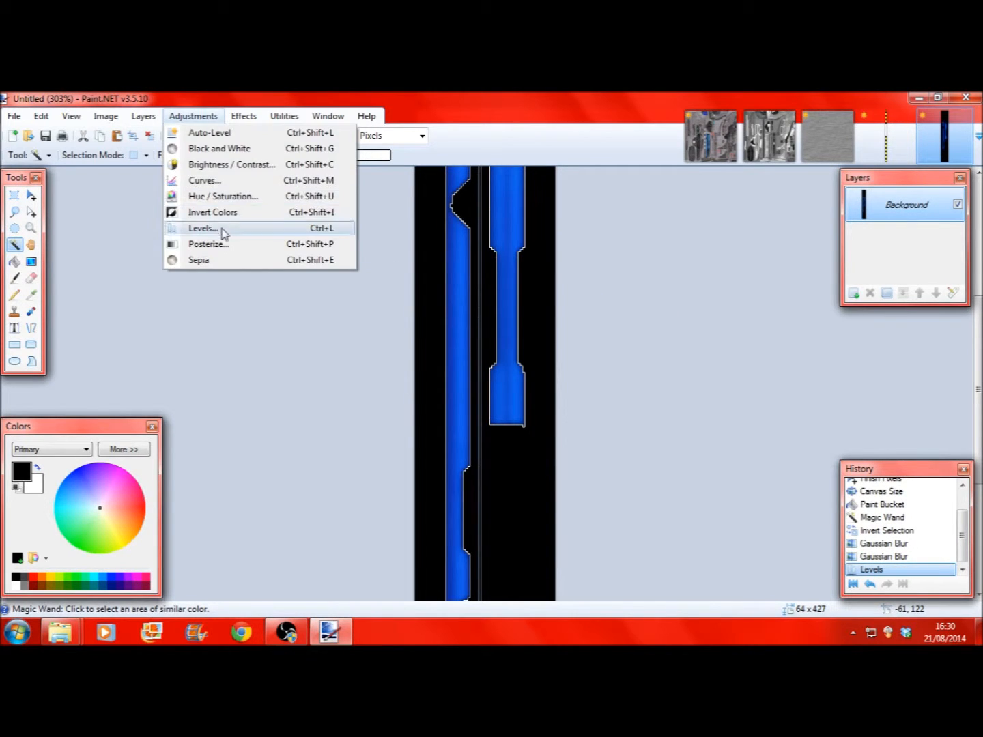
left_click(223, 229)
left_click(438, 426)
left_click(453, 426)
left_click(483, 425)
mouse_move(515, 407)
left_mouse_down()
mouse_move(509, 352)
mouse_move(525, 420)
left_mouse_up()
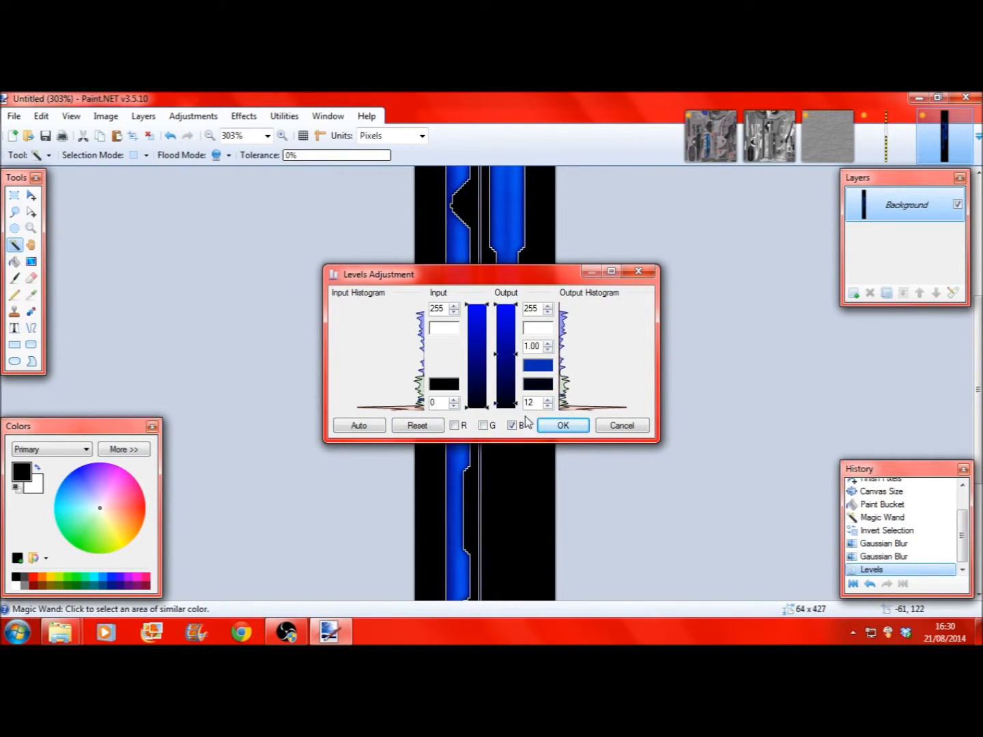
left_click(563, 430)
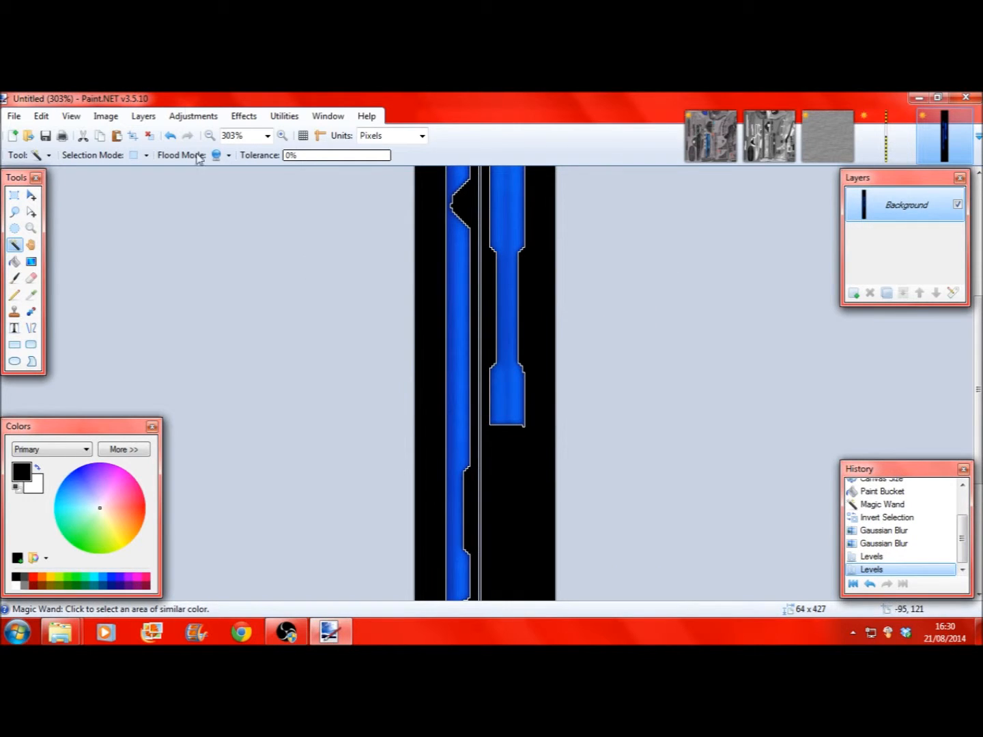
Deselect the shapes to examine their new colour and edges along the full image, and undo the deselection
left_click(281, 135)
left_click(282, 135)
left_click(282, 135)
left_click(282, 136)
left_click(282, 135)
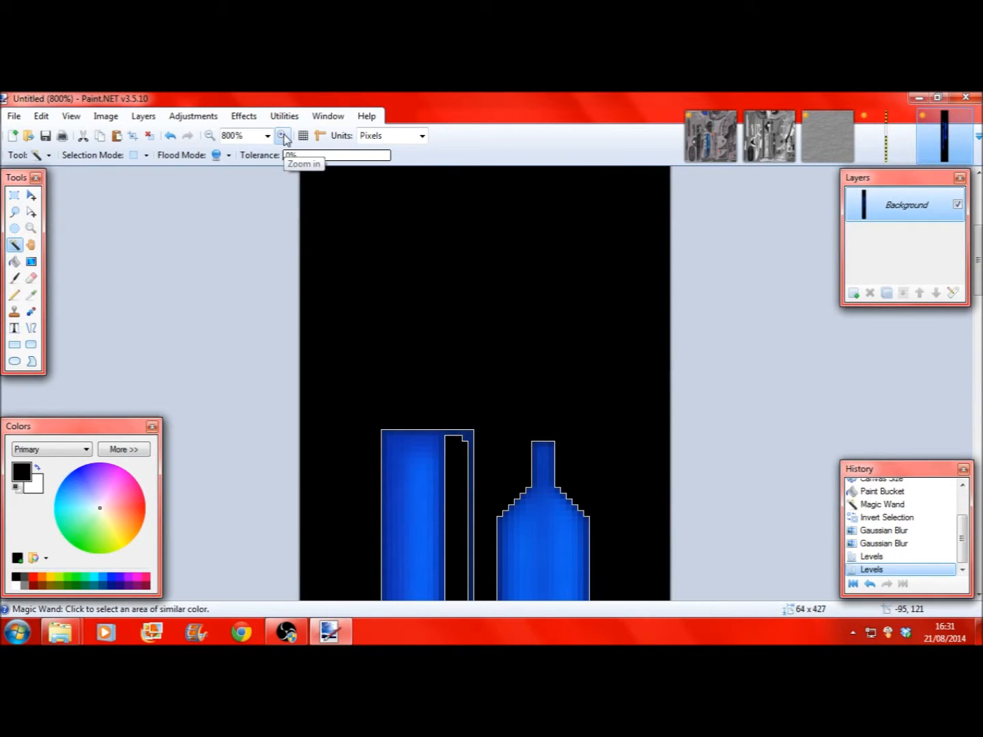
left_click(14, 194)
left_click(157, 171)
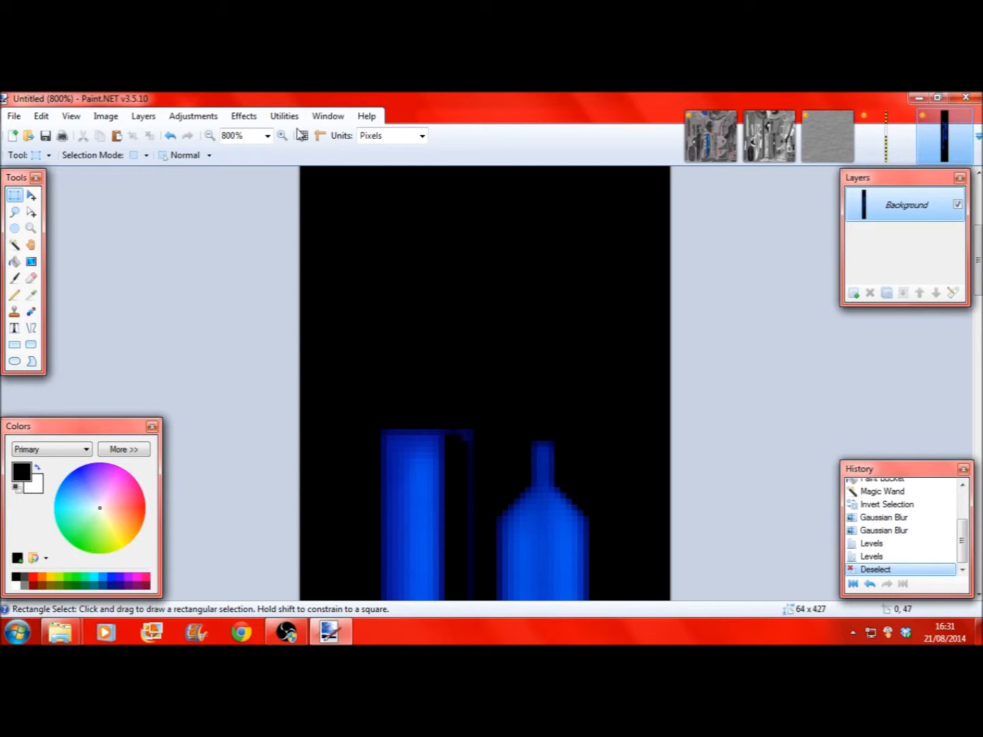
scroll(286, 174, "down", 15)
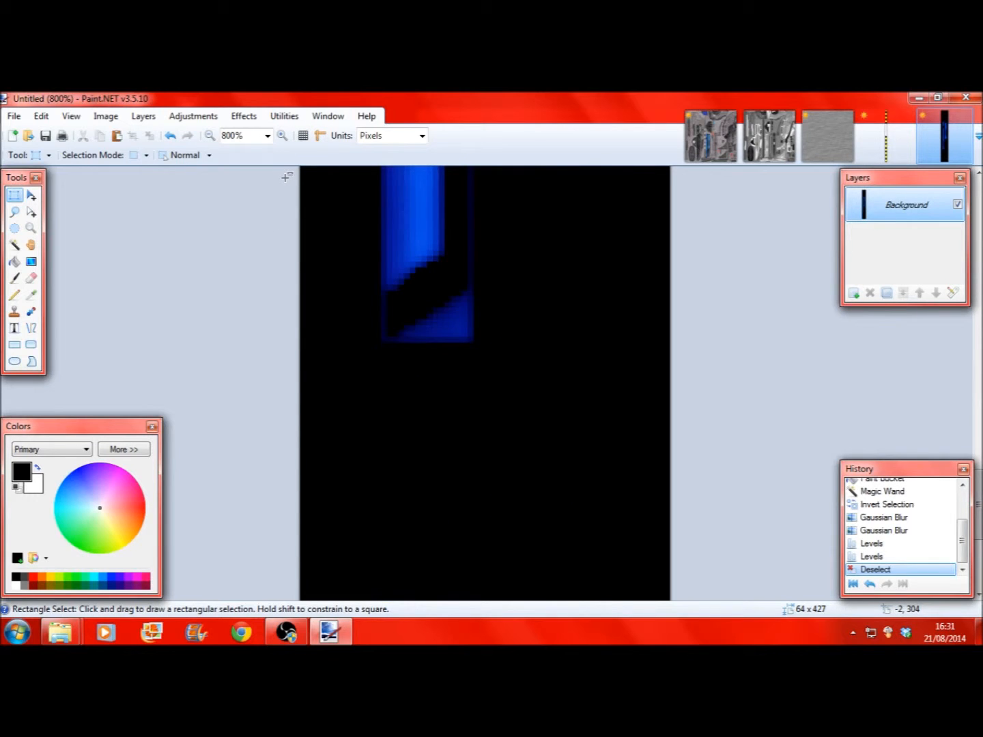
scroll(287, 175, "up", 10)
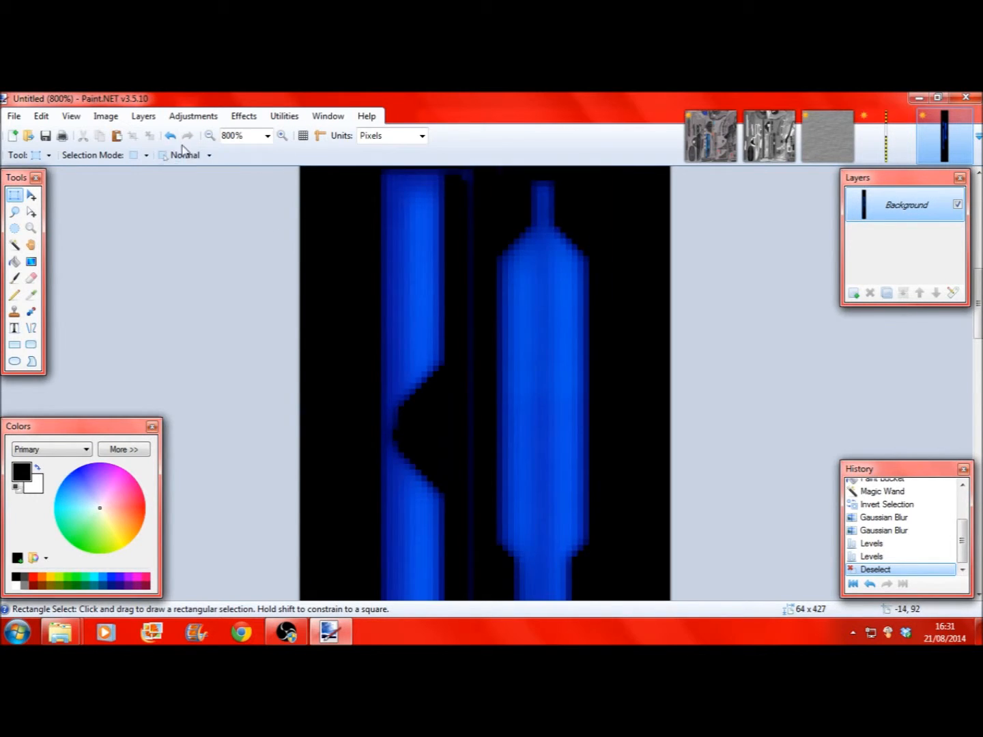
key("ctrl+z")
Copy the recoloured shapes and paste them onto the ship texture's Background layer, aligned over the original blue strips
left_click(41, 116)
left_click(62, 183)
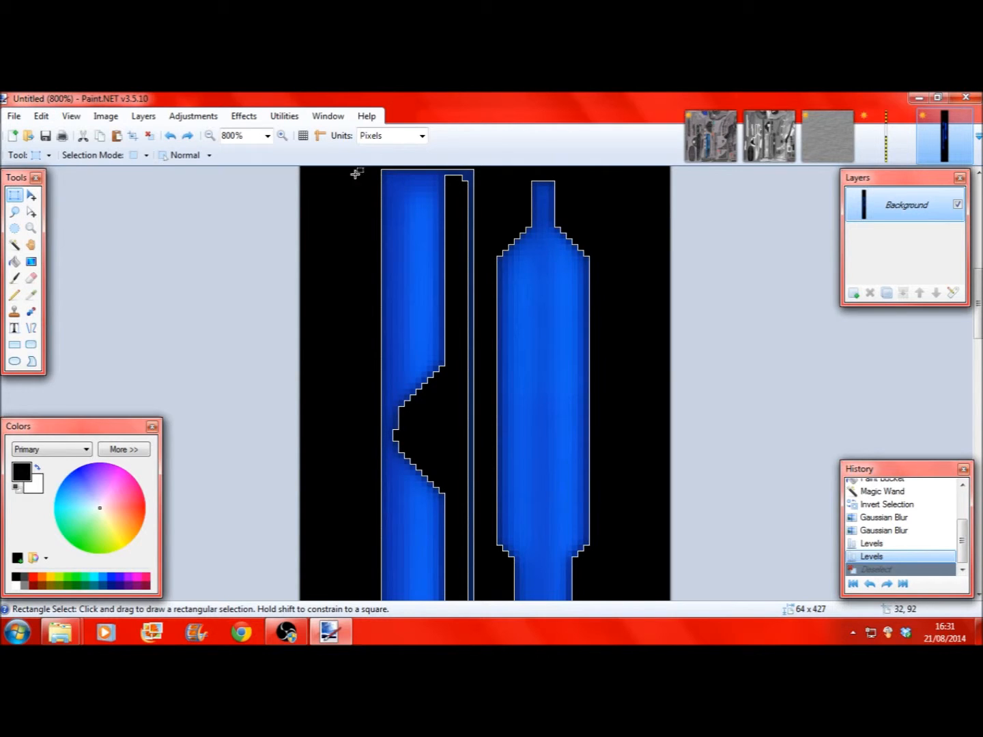
left_click(704, 137)
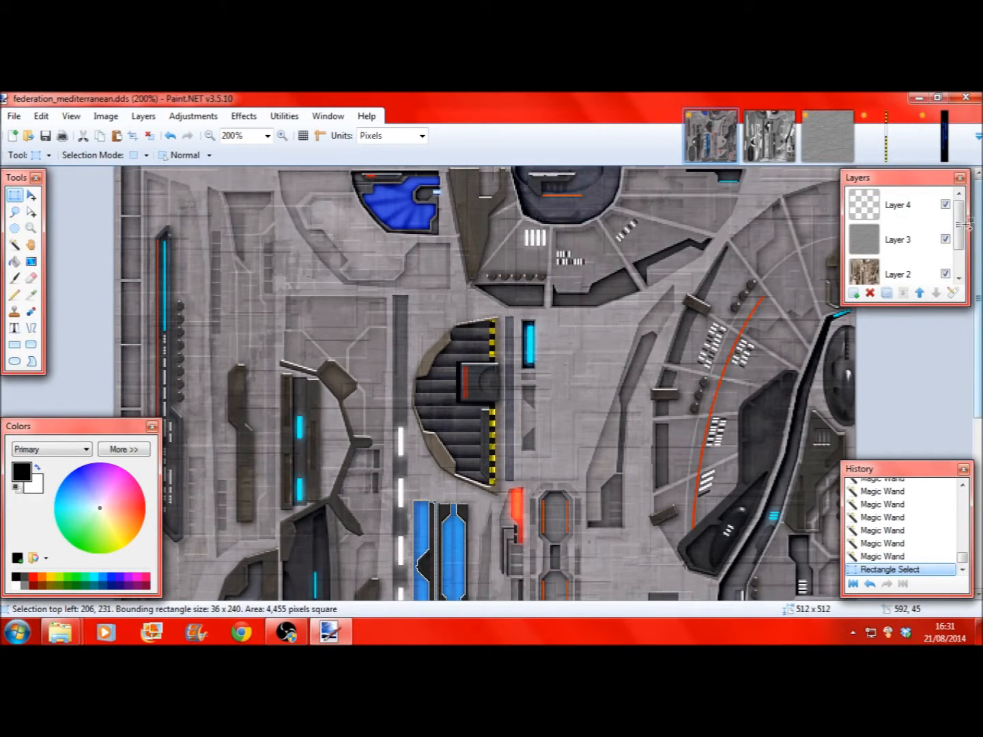
left_click_drag(960, 232, 960, 260)
scroll(731, 294, "down", 3)
left_click(41, 116)
left_click(82, 203)
left_click_drag(142, 193, 422, 360)
Select the lower end of the second blue strip, scale it to 16 × 15 pixels to cover the gap, and deselect it
left_click(282, 136)
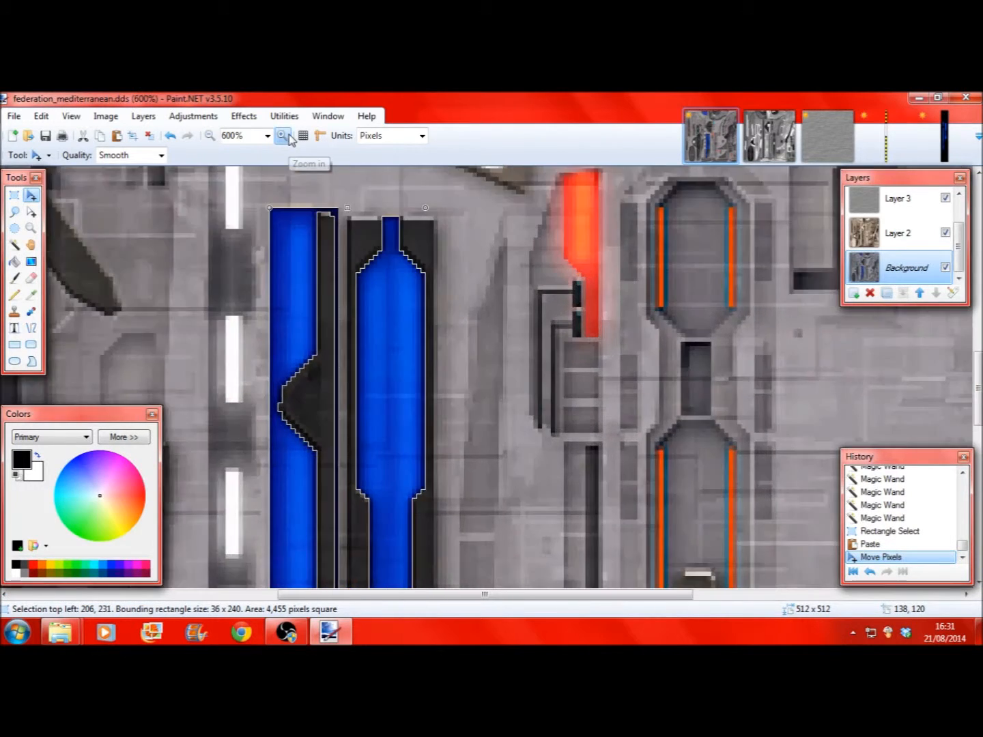
left_click(284, 136)
left_click(15, 196)
left_click(323, 328)
left_click_drag(316, 314, 359, 400)
left_click(30, 196)
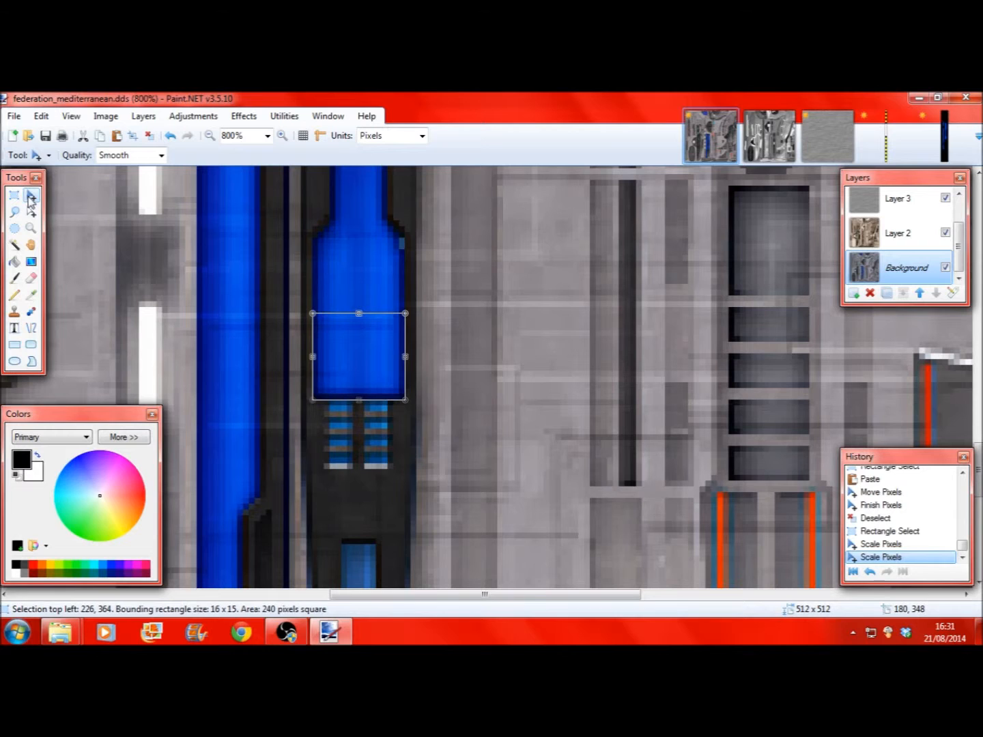
key("s")
key("ctrl+d")
Examine the whole ship texture with the recoloured blue strips in place
left_click(218, 135)
left_click(217, 134)
left_click(218, 135)
left_click(217, 135)
left_click(218, 135)
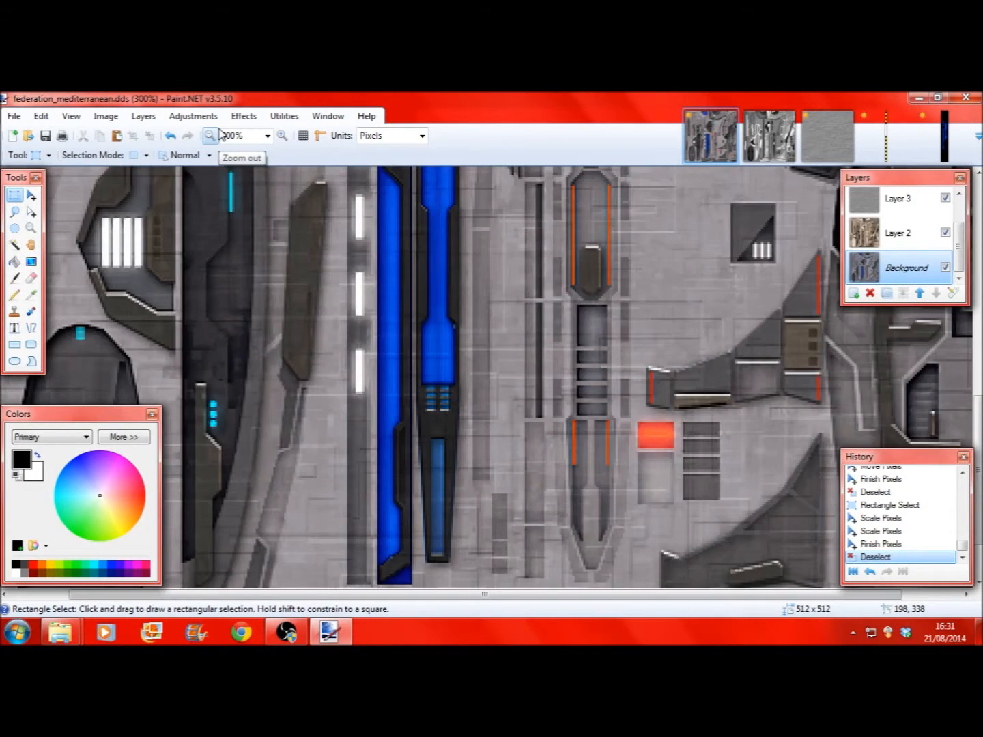
left_click(218, 134)
scroll(485, 383, "up", 5)
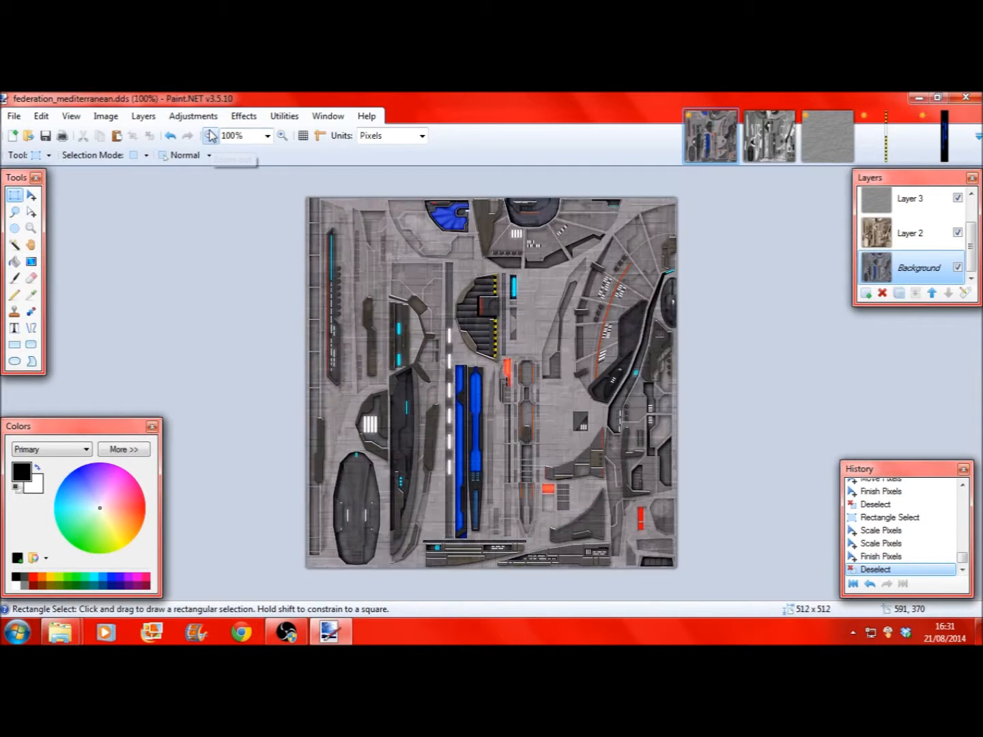
left_click(211, 135)
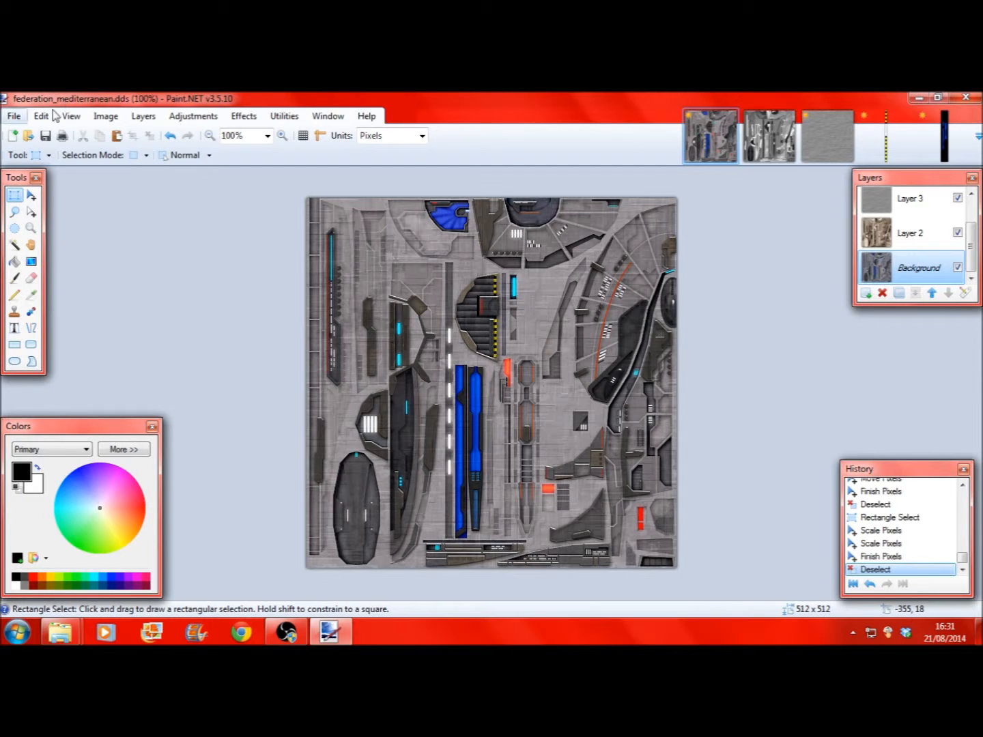
Save the texture to the Desktop as federation_mediterranean in JPEG format, flattening its layers
left_click(14, 116)
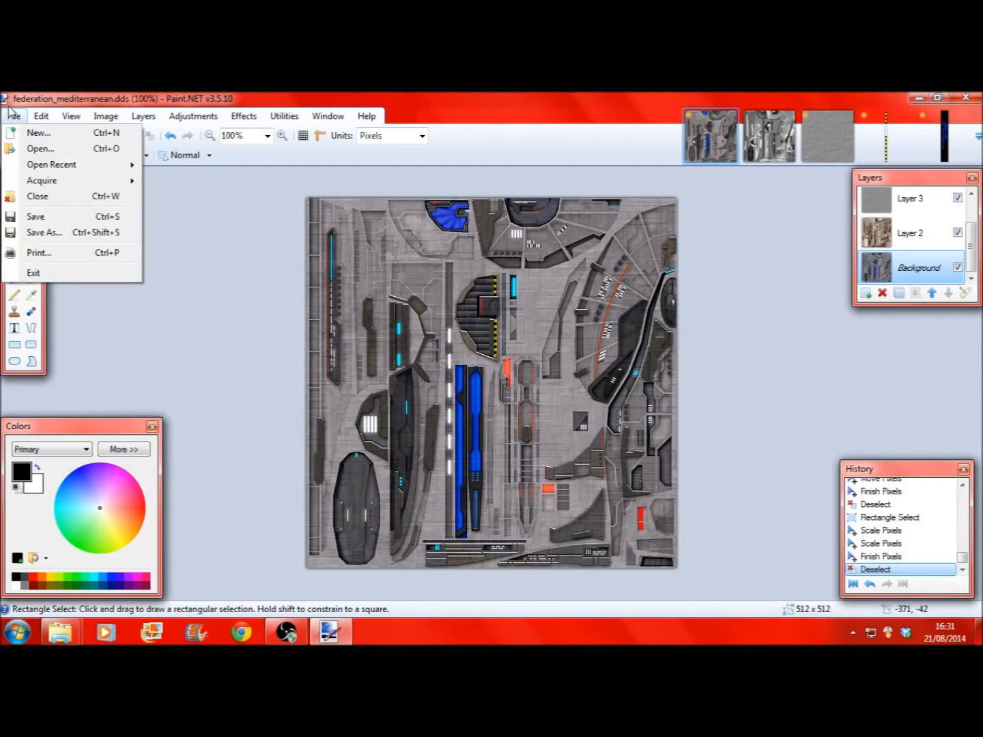
left_click(45, 231)
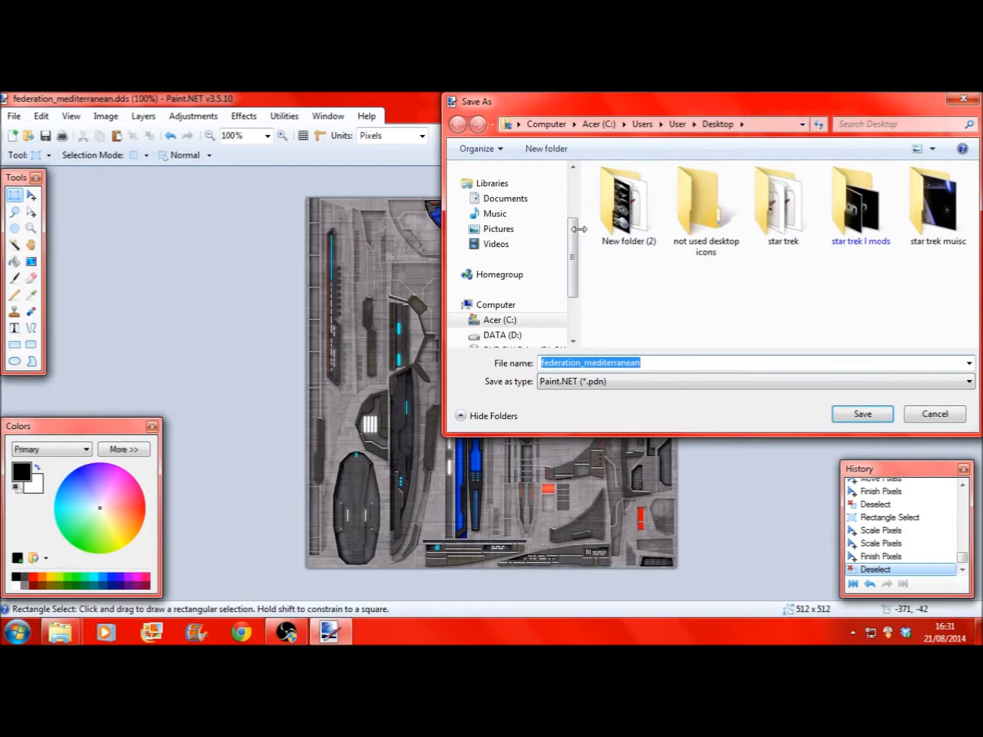
left_click(499, 190)
left_click(610, 382)
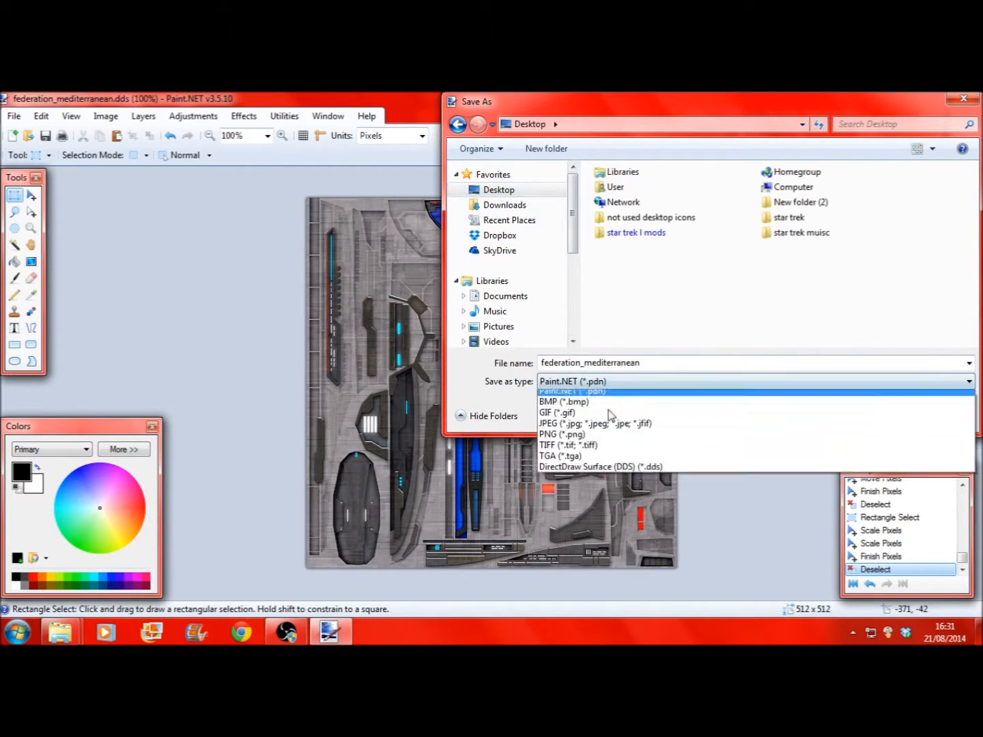
left_click(614, 468)
left_click(748, 381)
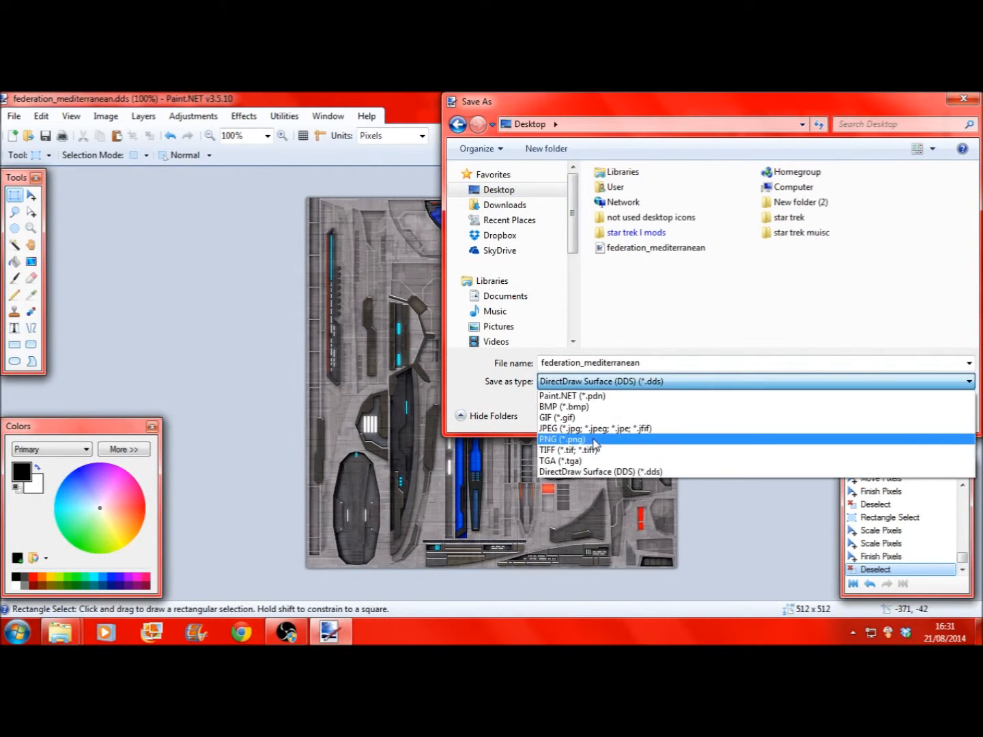
left_click(601, 440)
left_click(614, 381)
left_click(607, 428)
left_click(863, 412)
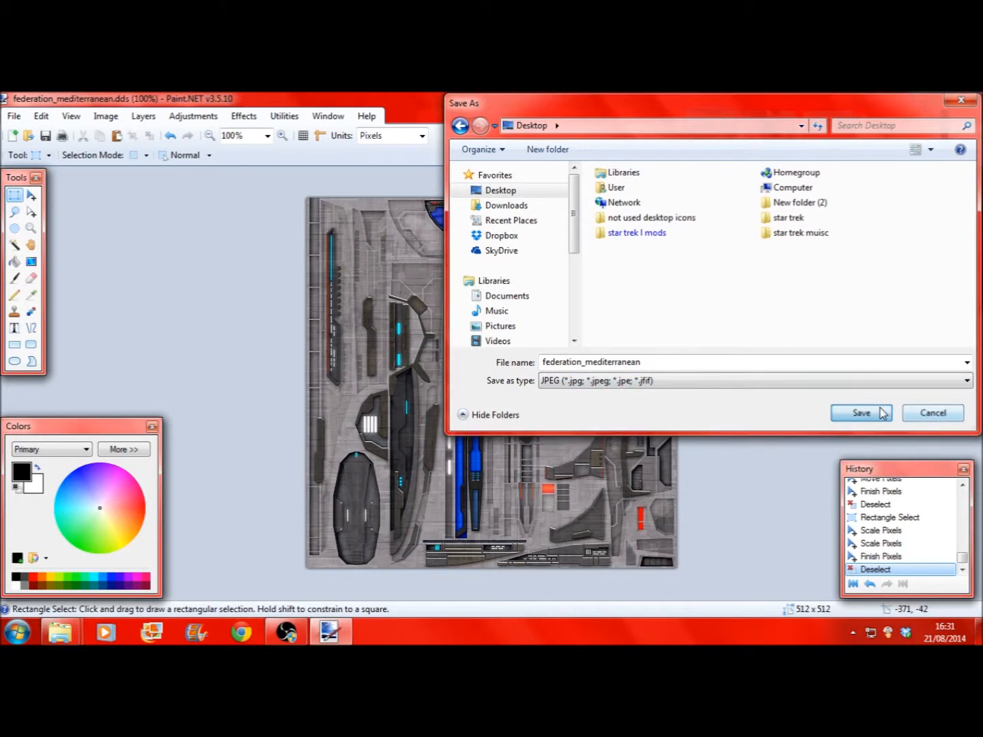
left_click(710, 497)
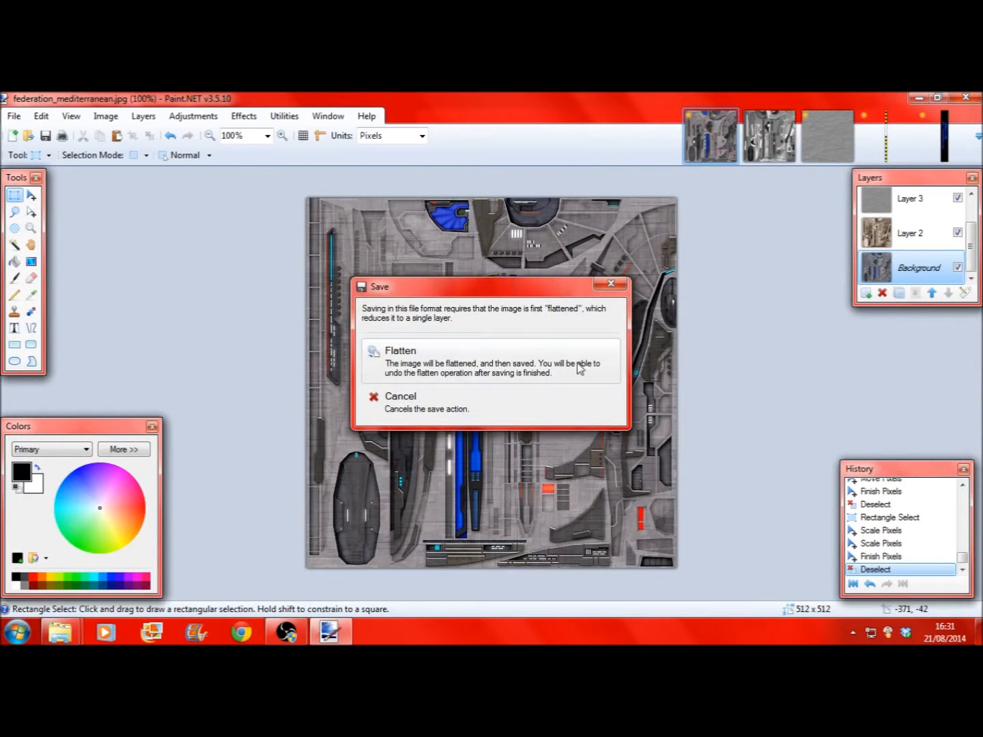
left_click(538, 366)
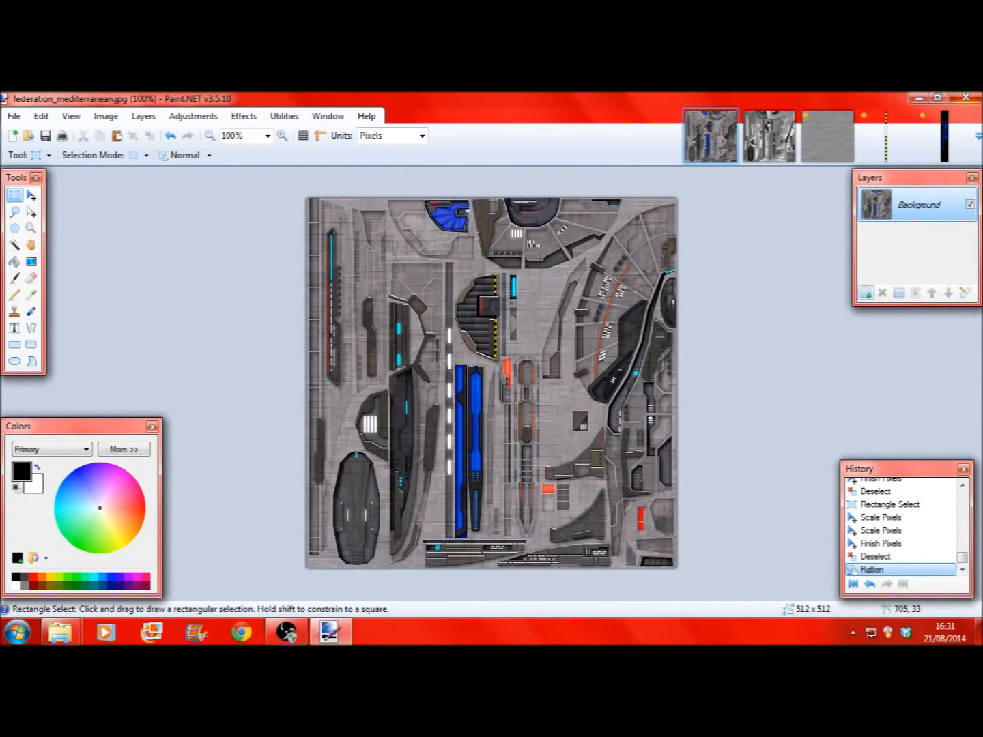
Close Paint.NET with its remaining images and close the Federation models folder window
key("alt+F4")
left_click(420, 416)
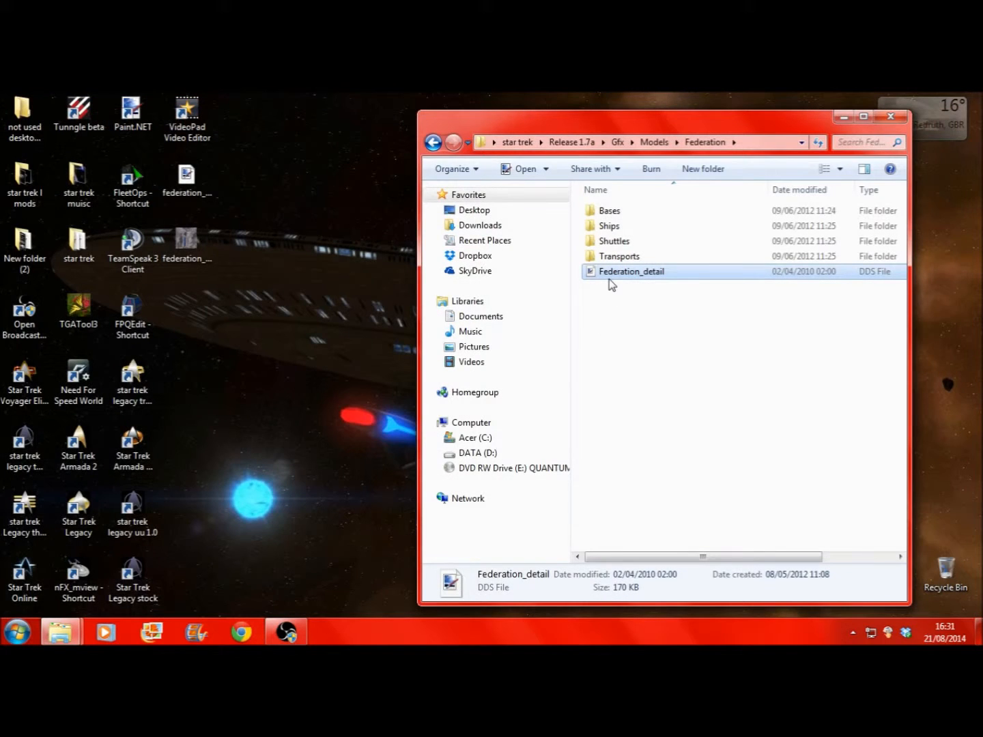
left_click(890, 116)
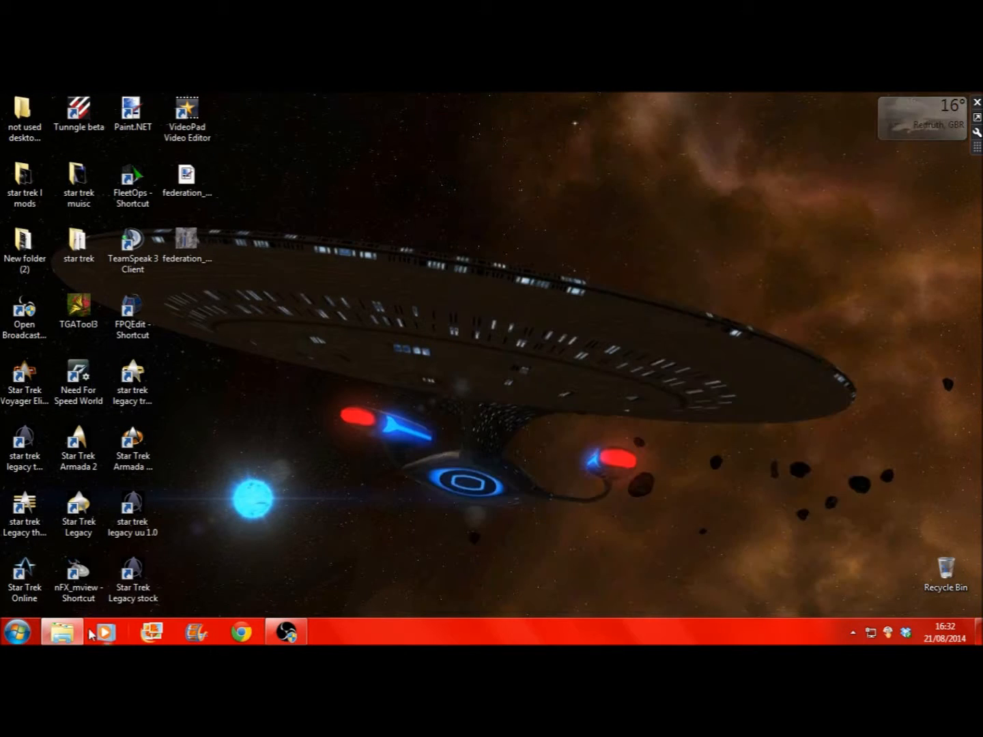
Open federation_mediterranean from the Fleet Operations Textures folder with MSTS TGA/ACE Bitmap Manipulator
left_click(88, 631)
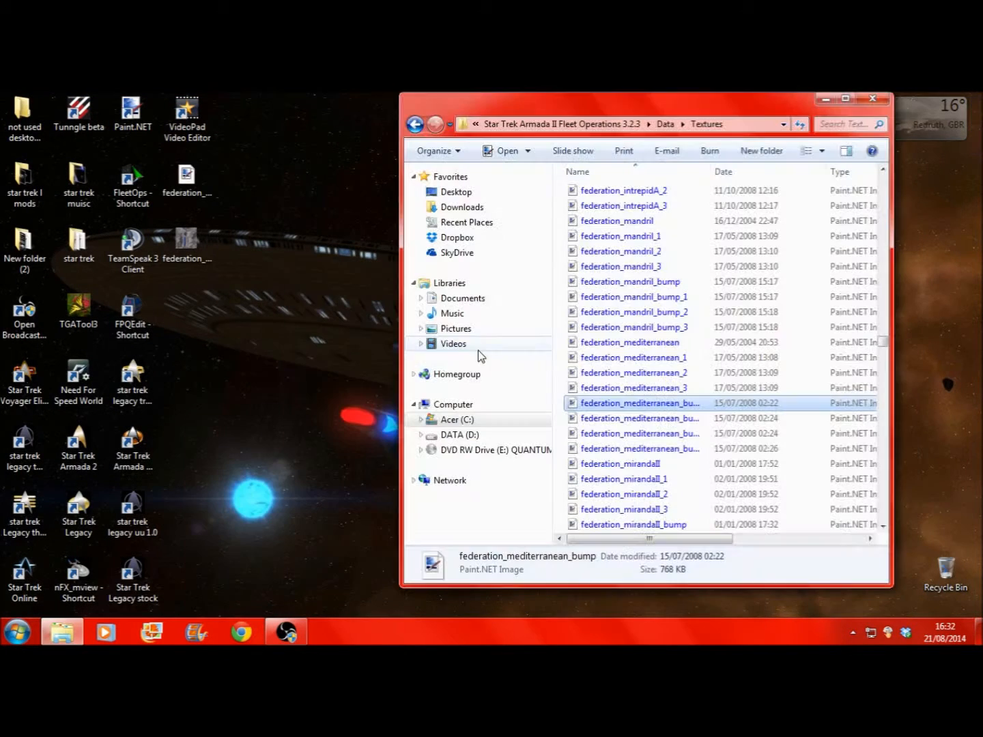
right_click(636, 343)
mouse_move(674, 365)
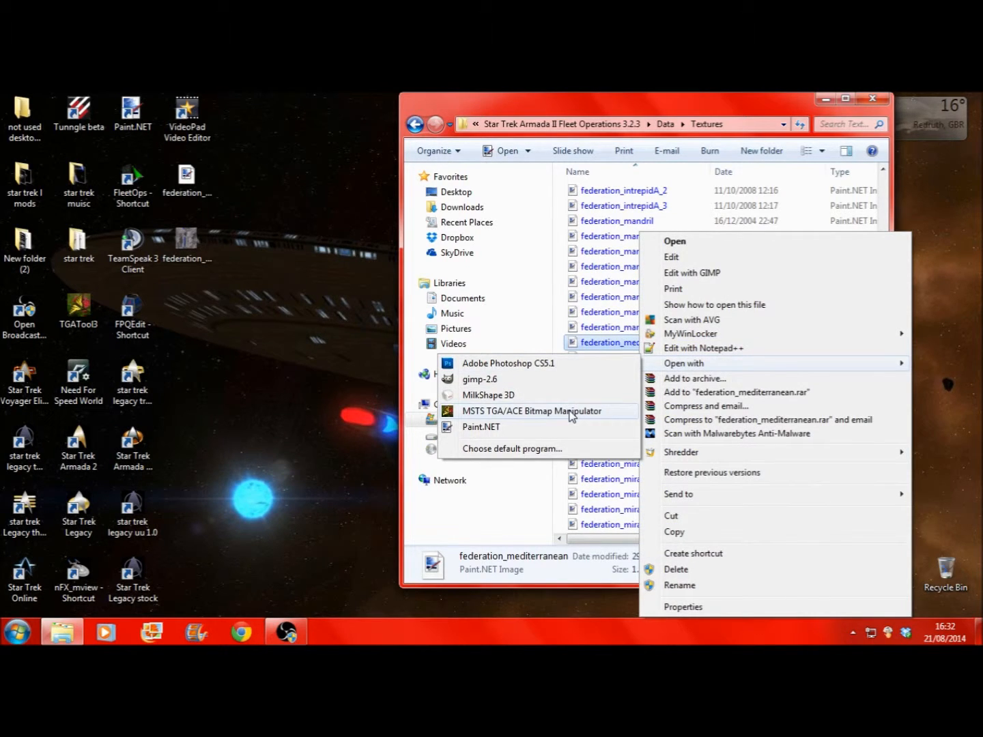
left_click(591, 412)
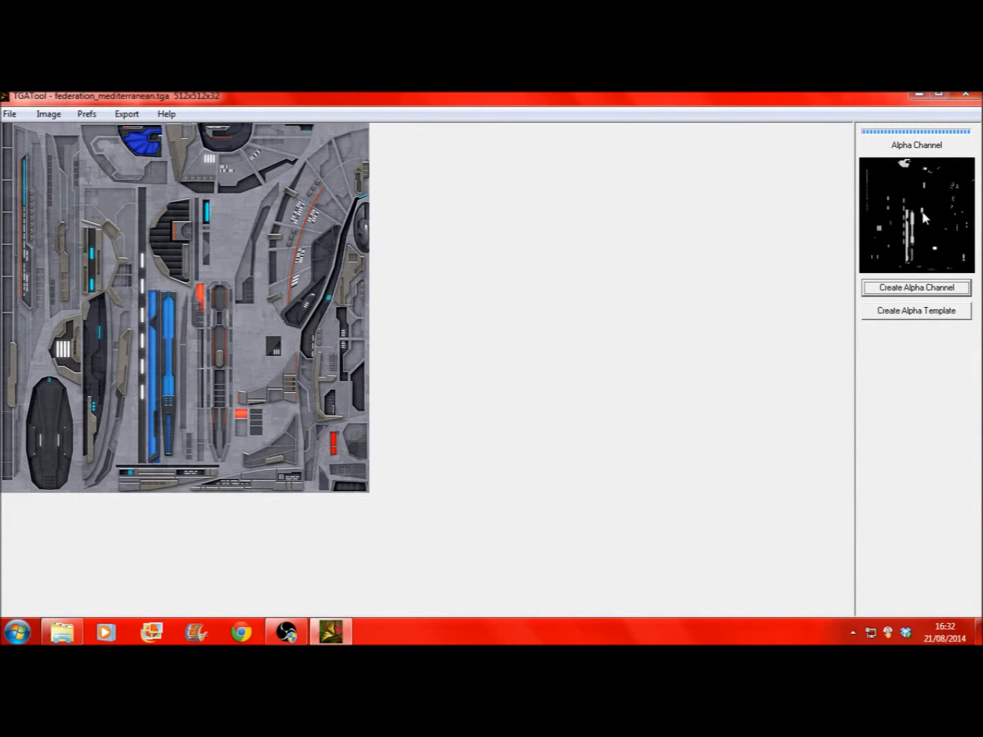
Send the ship texture from TGATool to the external image editor and minimise TGATool
right_click(278, 249)
left_click(313, 258)
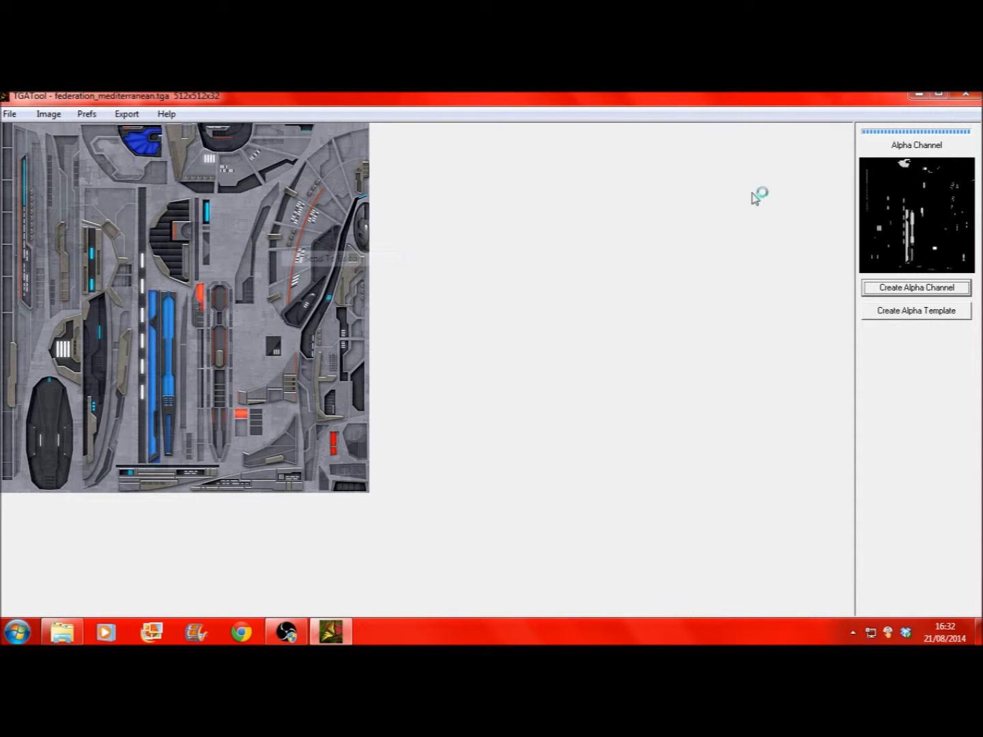
left_click(919, 96)
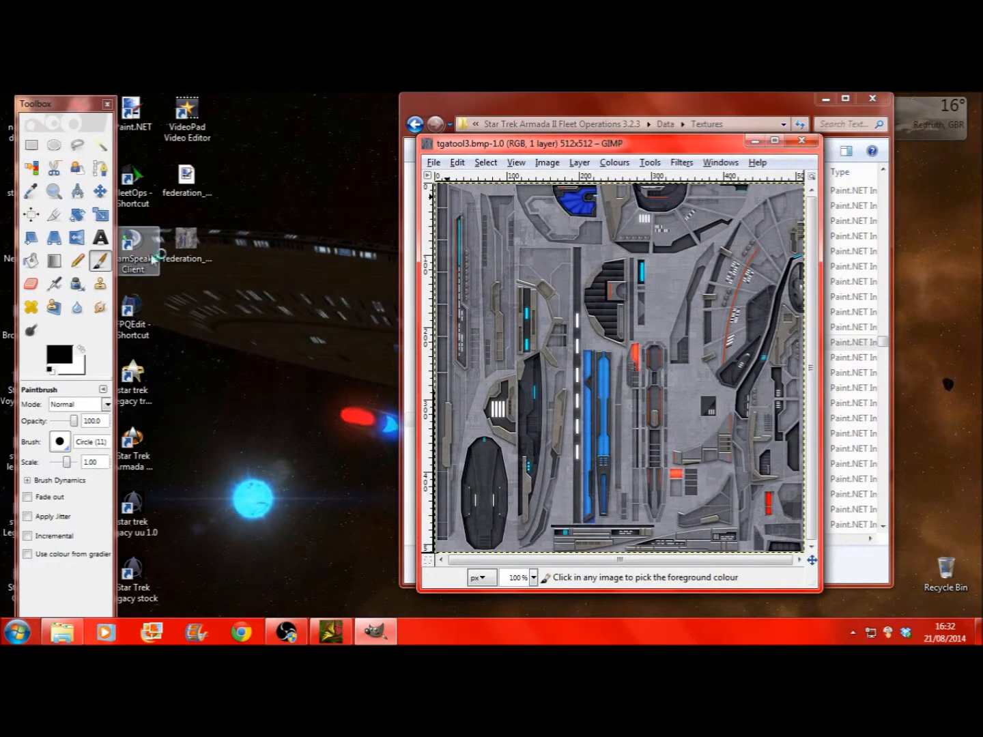
Open the Desktop federation_mediterranean JPEG in GIMP and place its window beside the tgatool3.bmp window
right_click(164, 248)
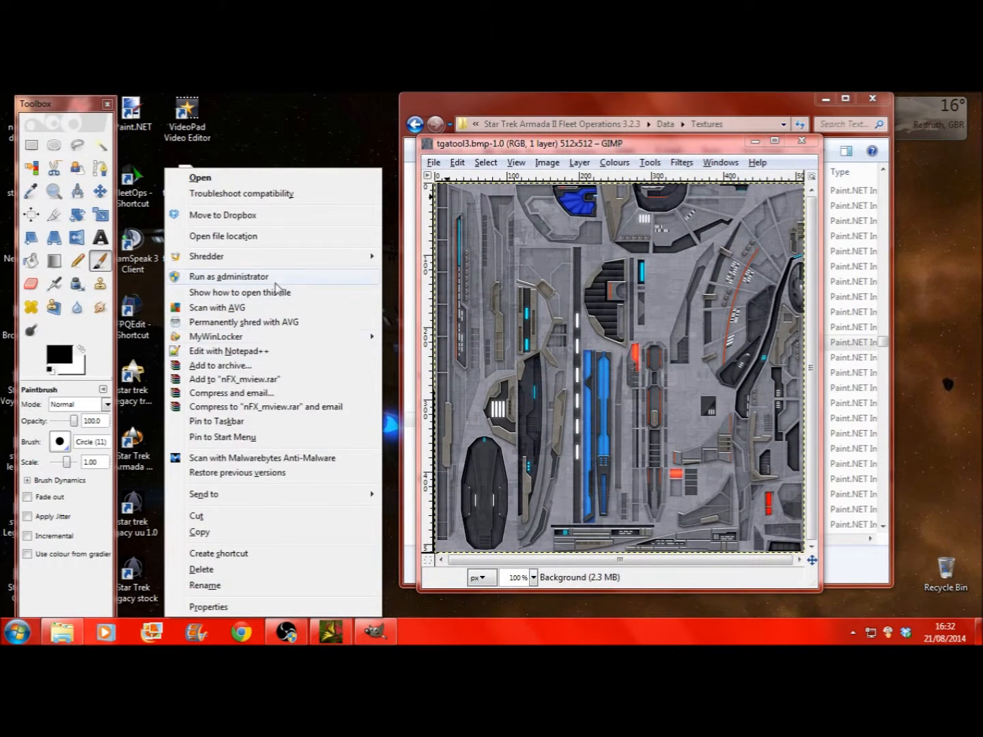
left_click(242, 136)
right_click(192, 241)
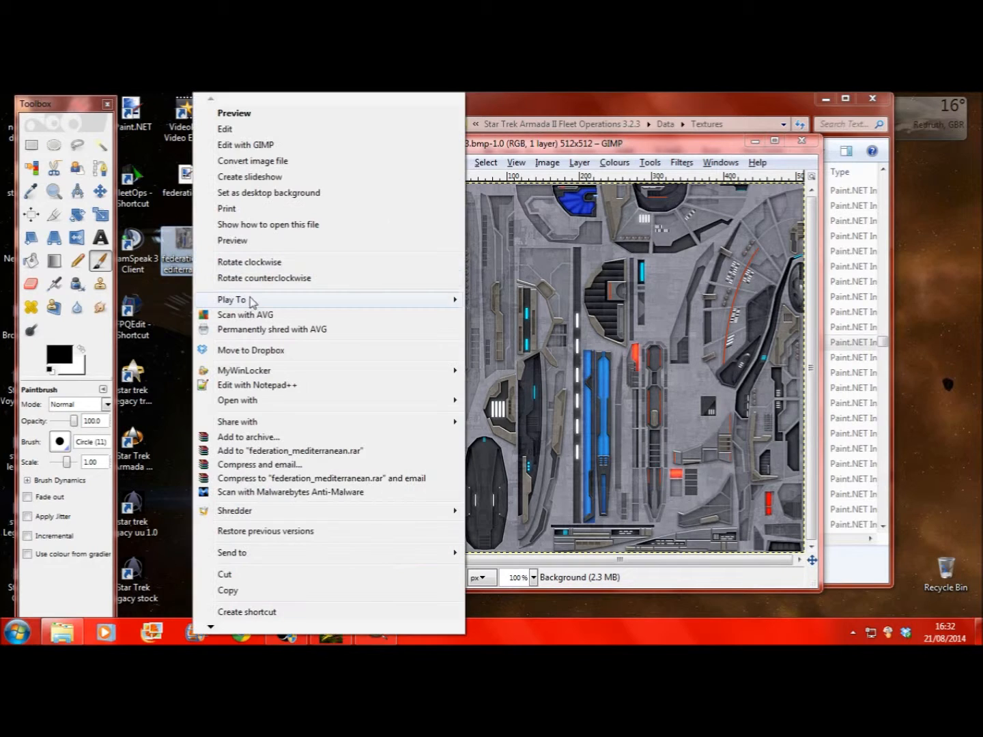
mouse_move(351, 405)
left_click(495, 402)
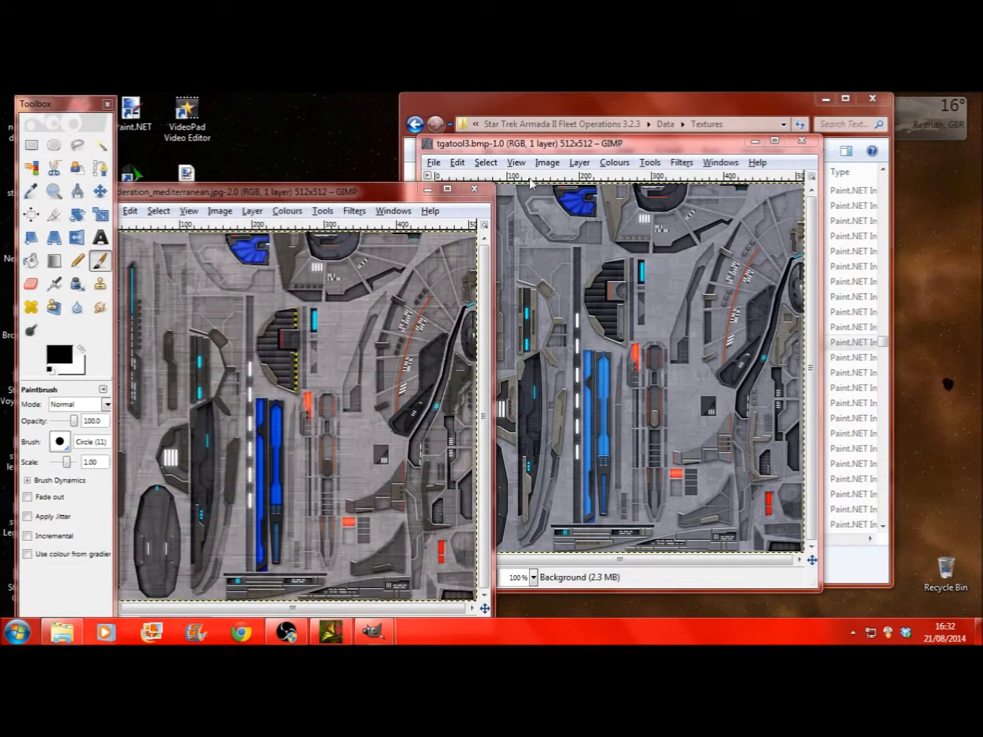
left_click_drag(639, 144, 692, 155)
left_click_drag(368, 200, 451, 171)
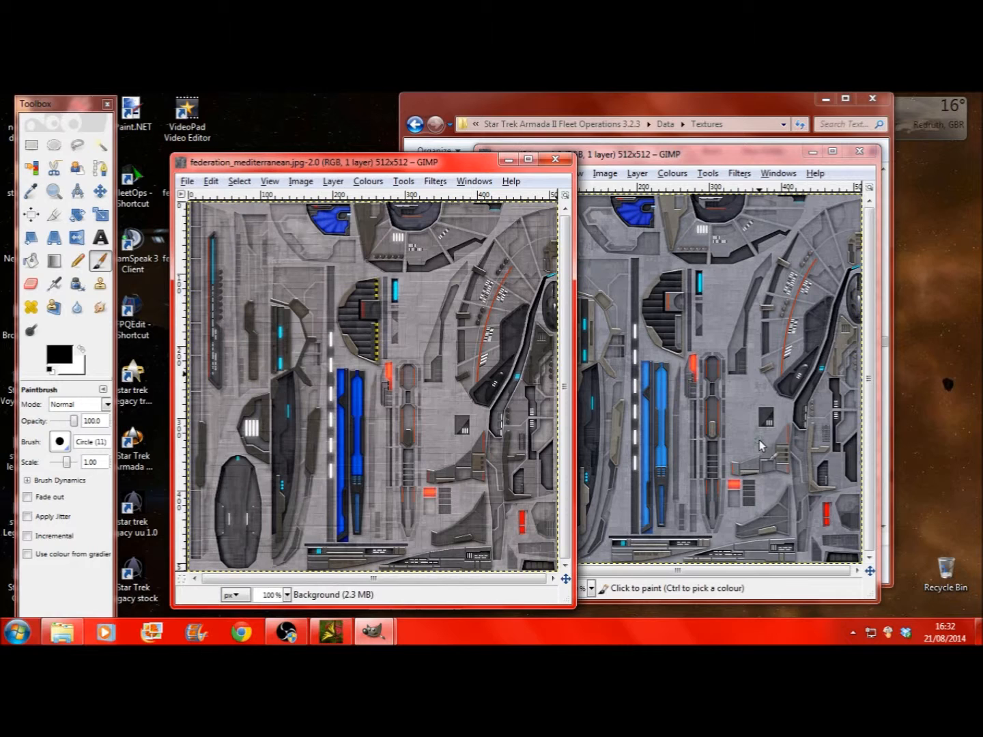
Copy the whole federation_mediterranean.jpg image and paste it over the texture in tgatool3.bmp
left_click(212, 182)
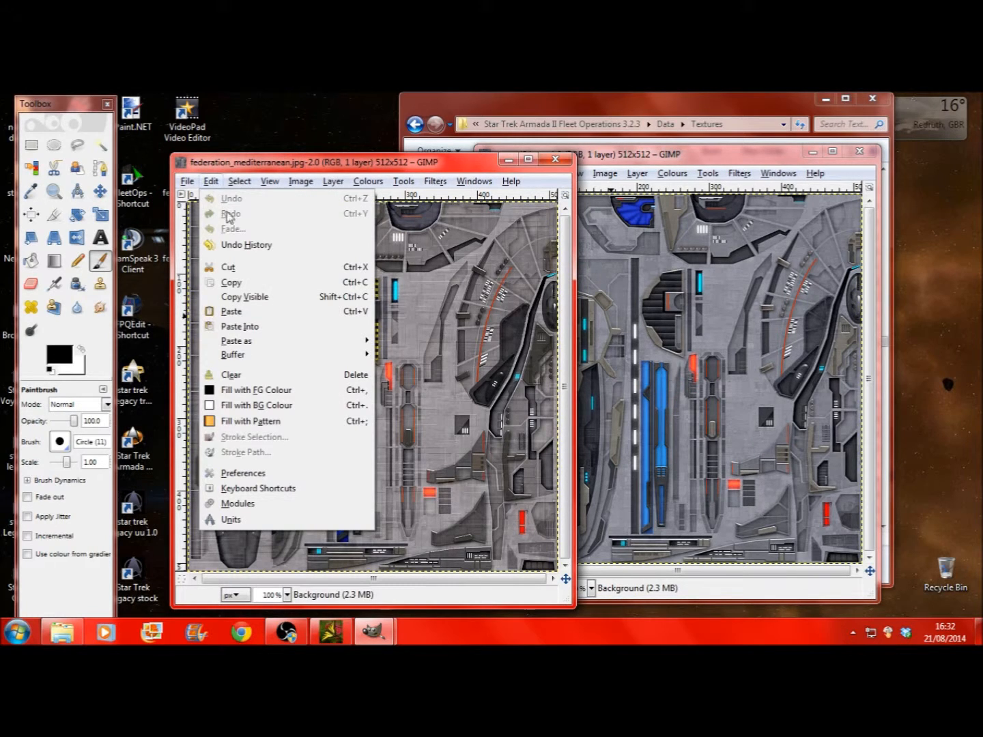
left_click(246, 284)
left_click(618, 157)
left_click(514, 174)
left_click(540, 300)
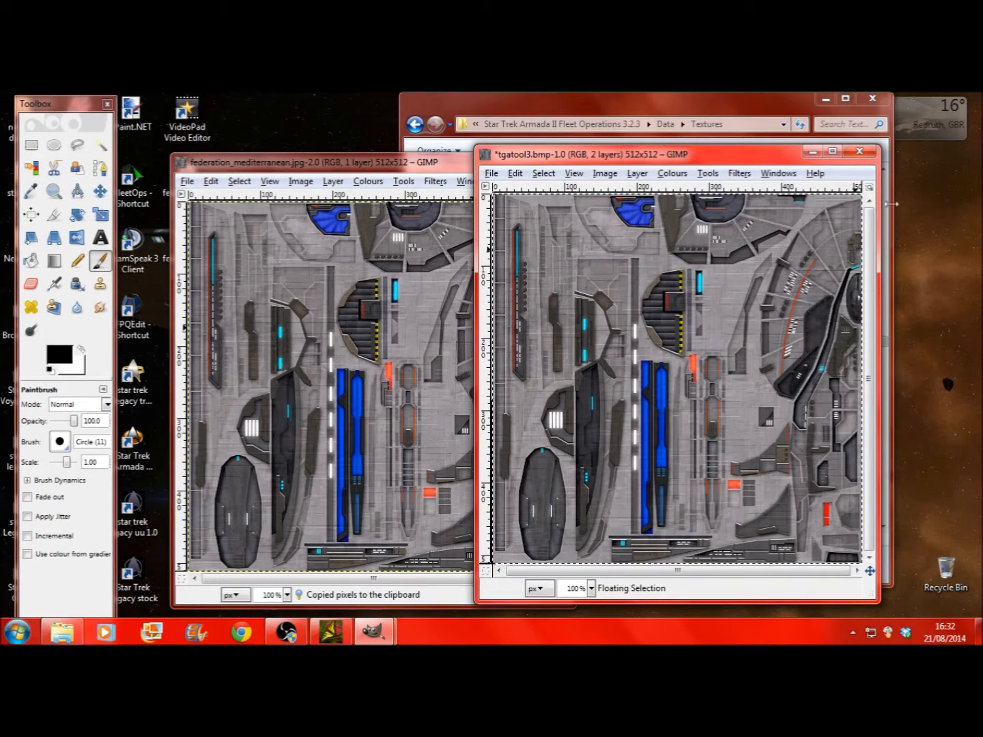
Close tgatool3.bmp saving its changes as a flattened image, and close the remaining GIMP windows
left_click(860, 150)
left_click(623, 441)
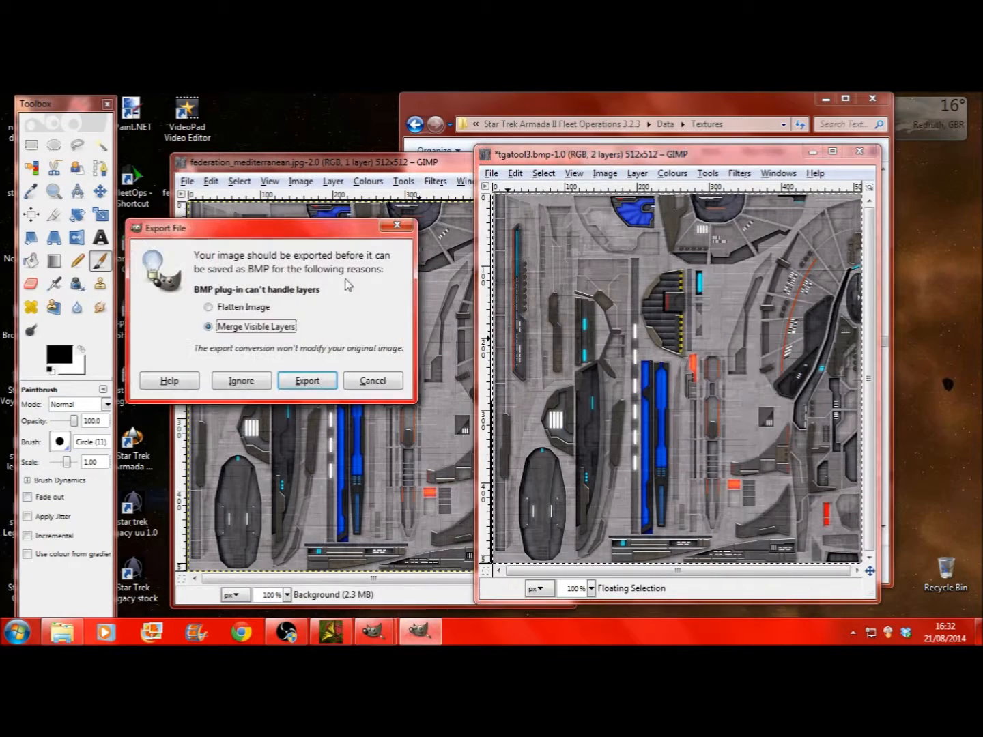
left_click(244, 307)
left_click(307, 380)
left_click(553, 164)
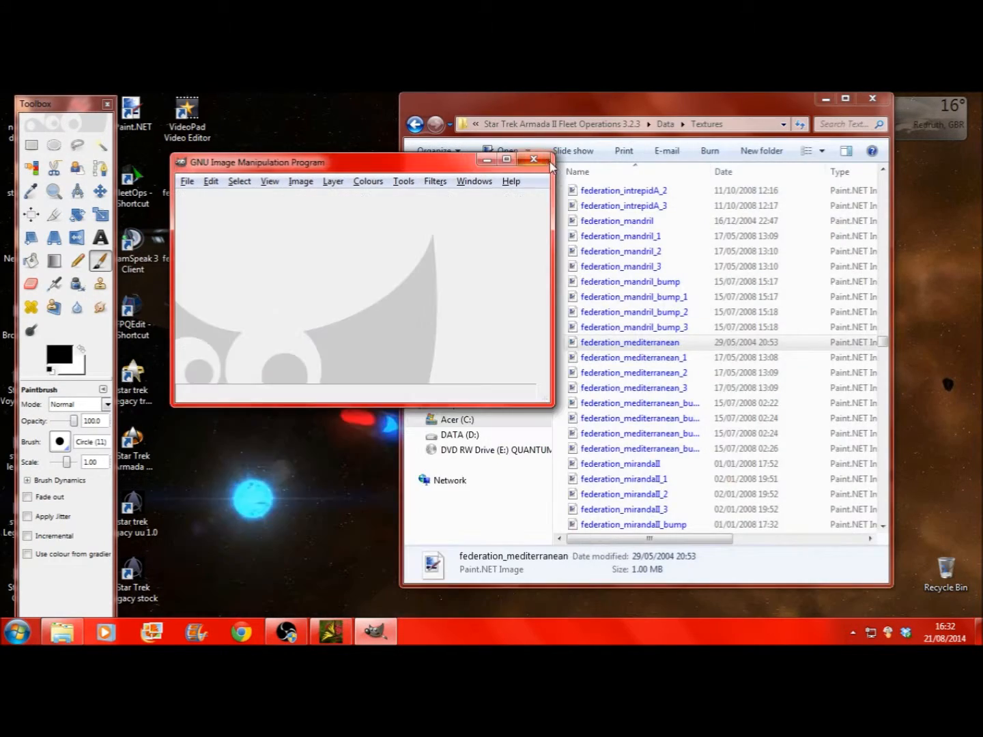
left_click(544, 162)
Switch back to TGATool and load the edited texture from the external editor
left_click(331, 632)
right_click(264, 323)
left_click(301, 348)
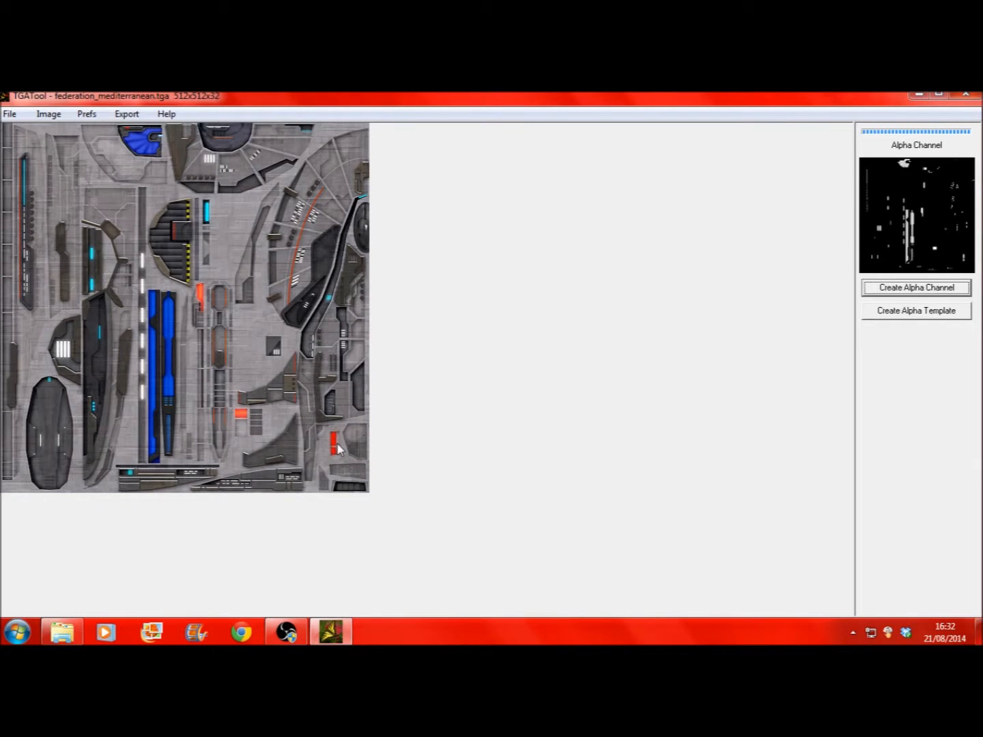
Save the texture to the Desktop as a Targa image named federation_mediterranean
left_click(10, 114)
left_click(28, 162)
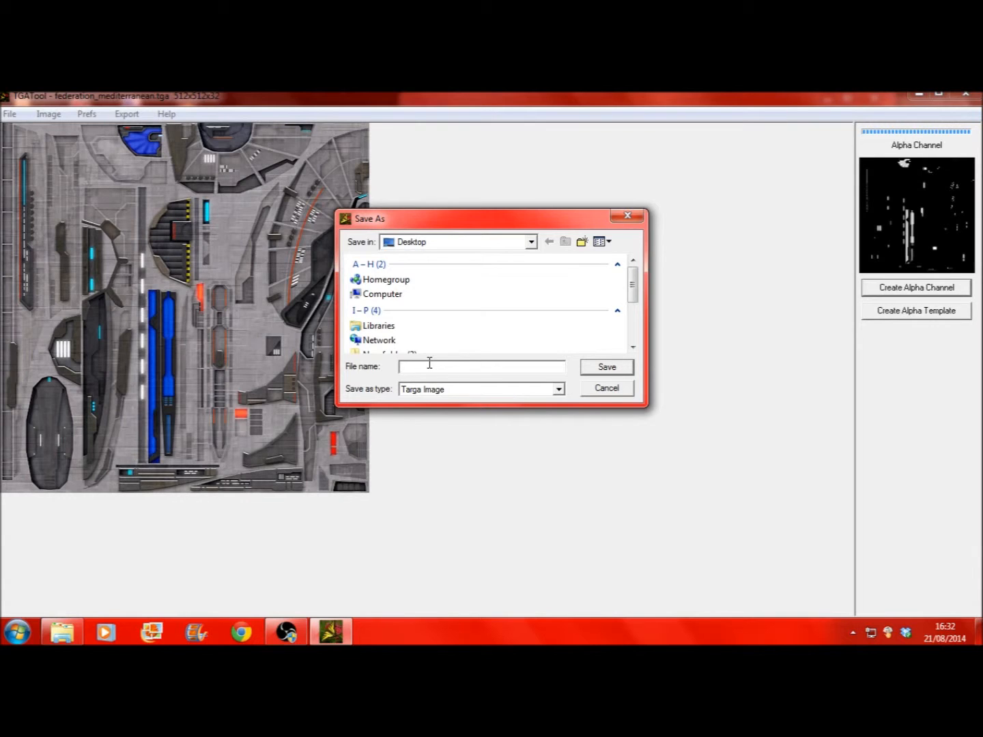
type("feder")
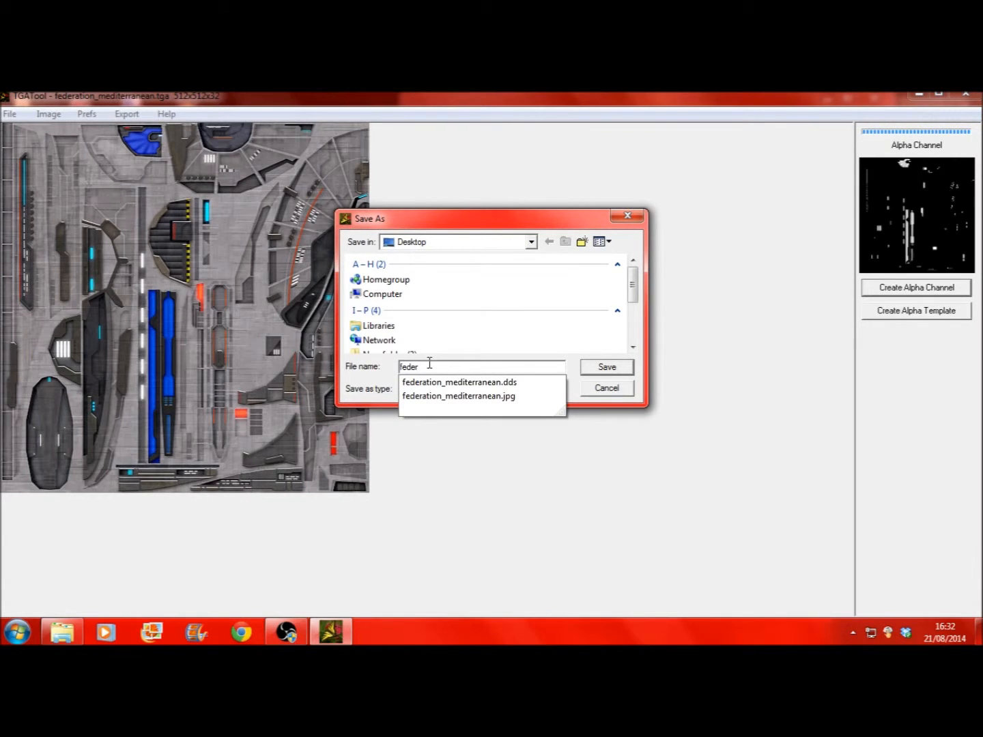
left_click(486, 384)
left_click_drag(505, 367, 459, 367)
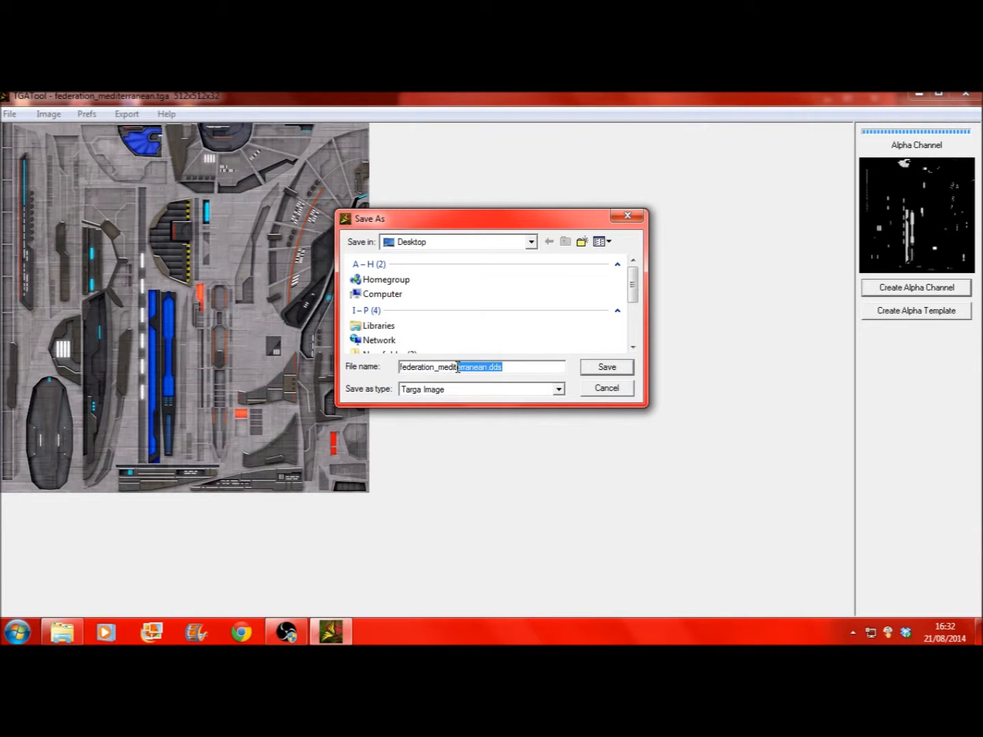
key("BackSpace")
left_click(606, 369)
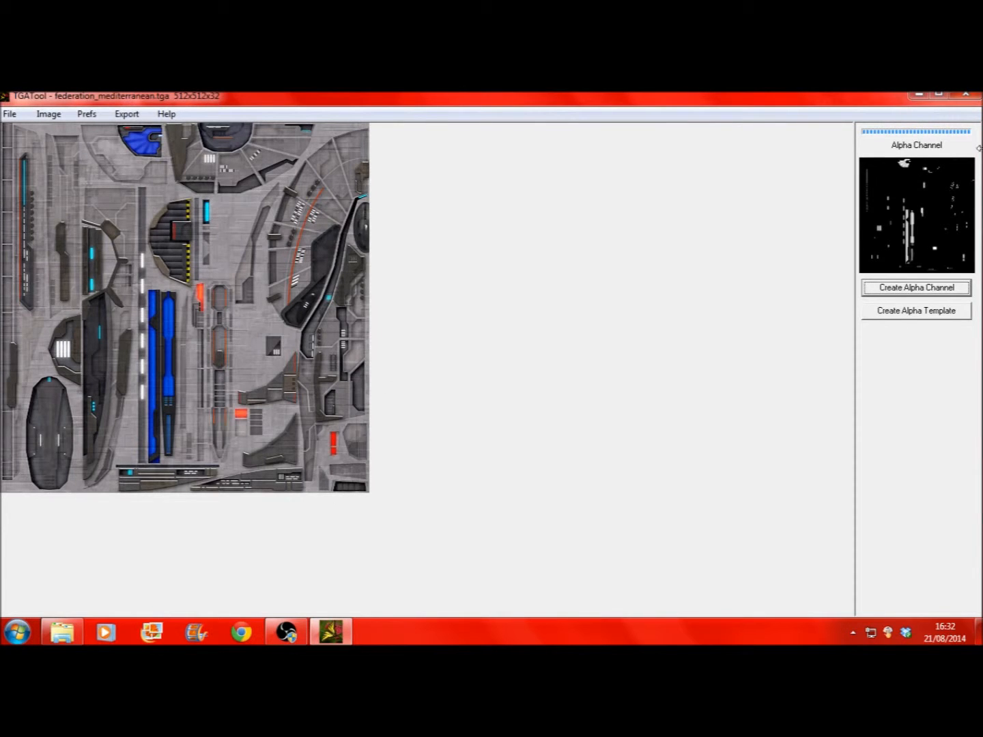
Close TGATool and check the saved federation_mediterranean.tga from the Desktop in Paint.NET, closing it again
left_click(971, 94)
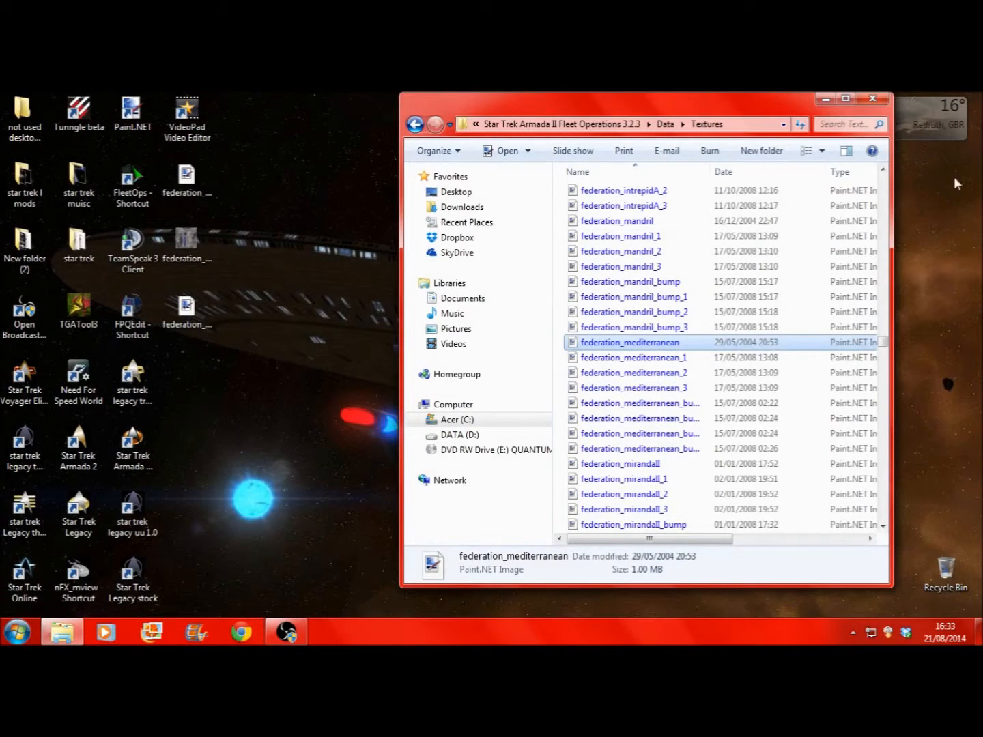
double_click(187, 310)
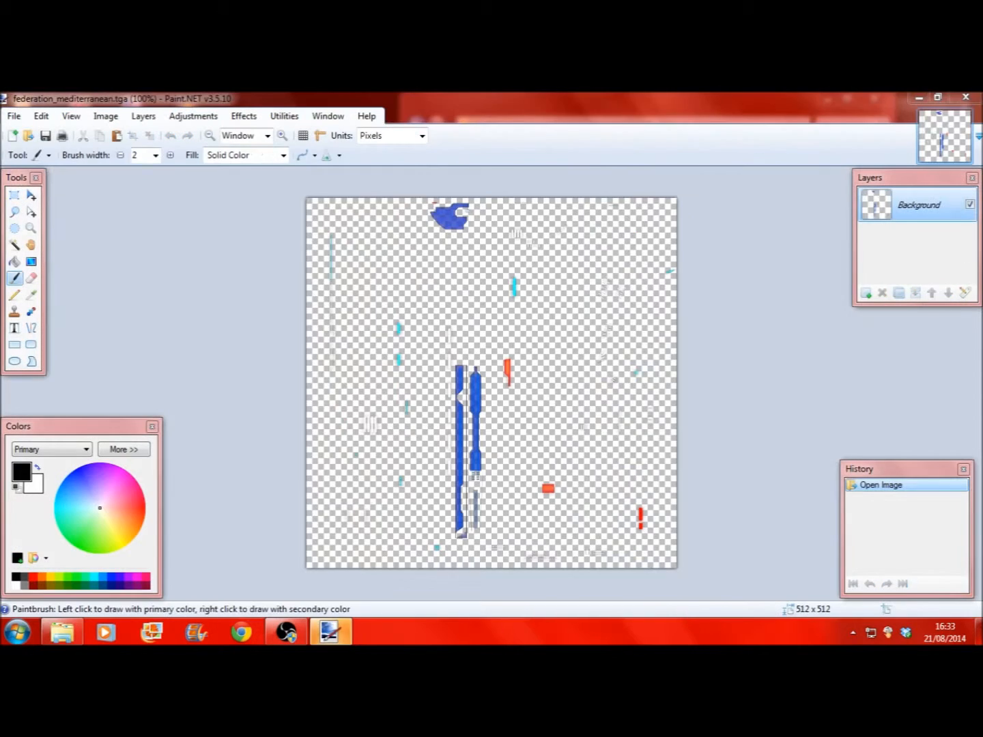
left_click(966, 97)
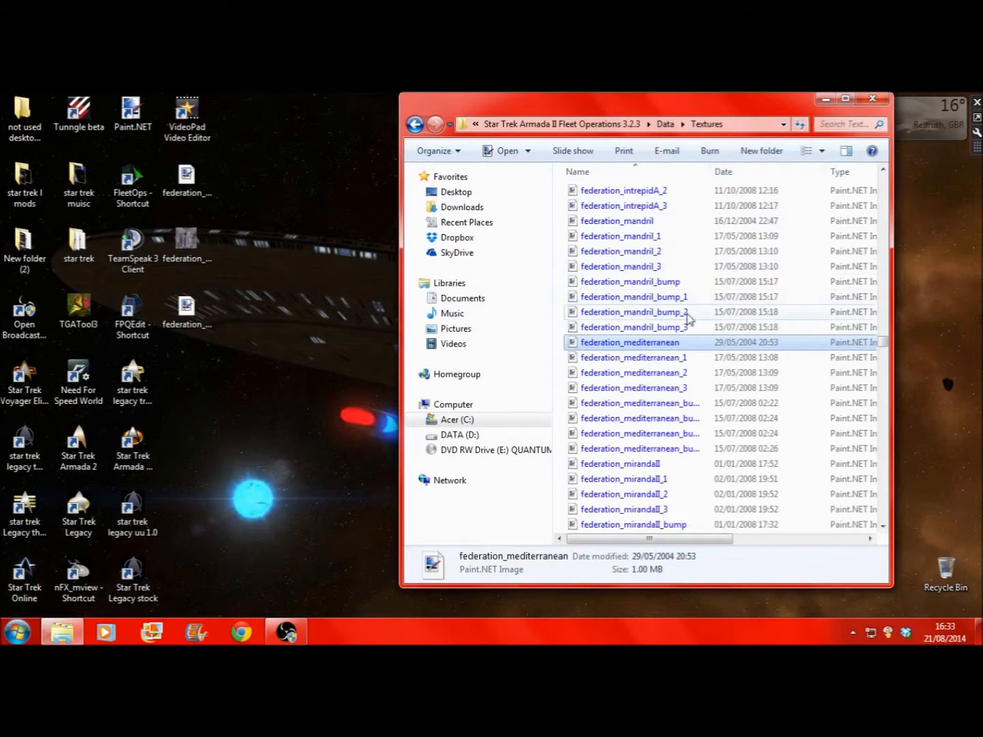
Find federation_outpost in the Fleet Operations Textures folder and open it in Paint.NET
scroll(686, 364, "up", 2)
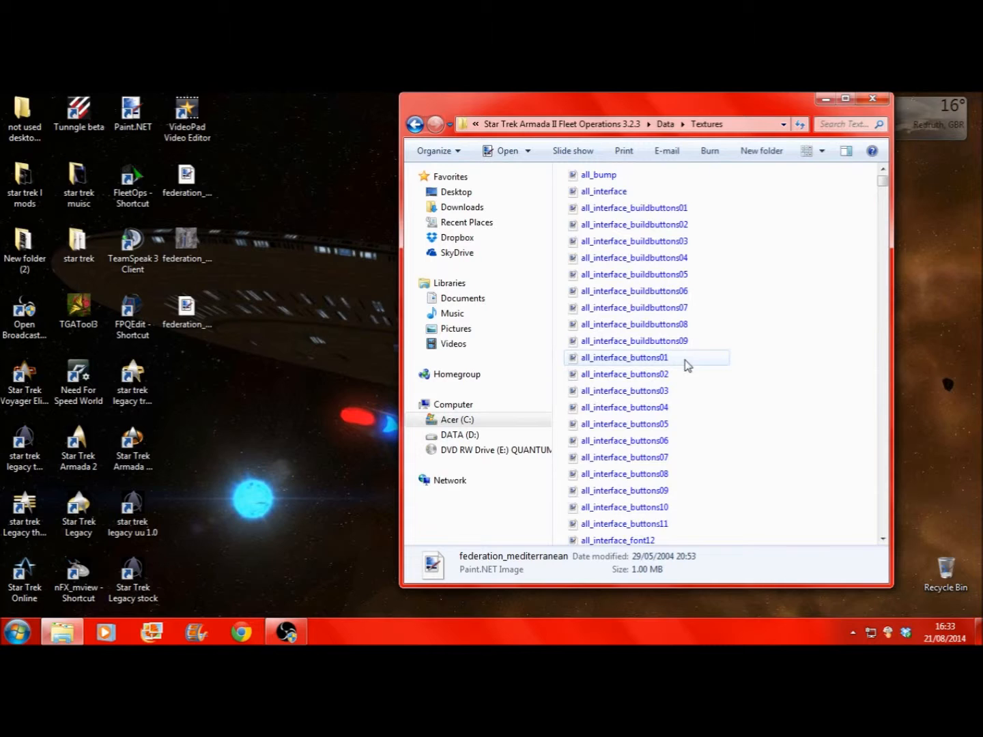
scroll(686, 365, "down", 1)
scroll(744, 247, "down", 1)
left_click(668, 331)
type("fede")
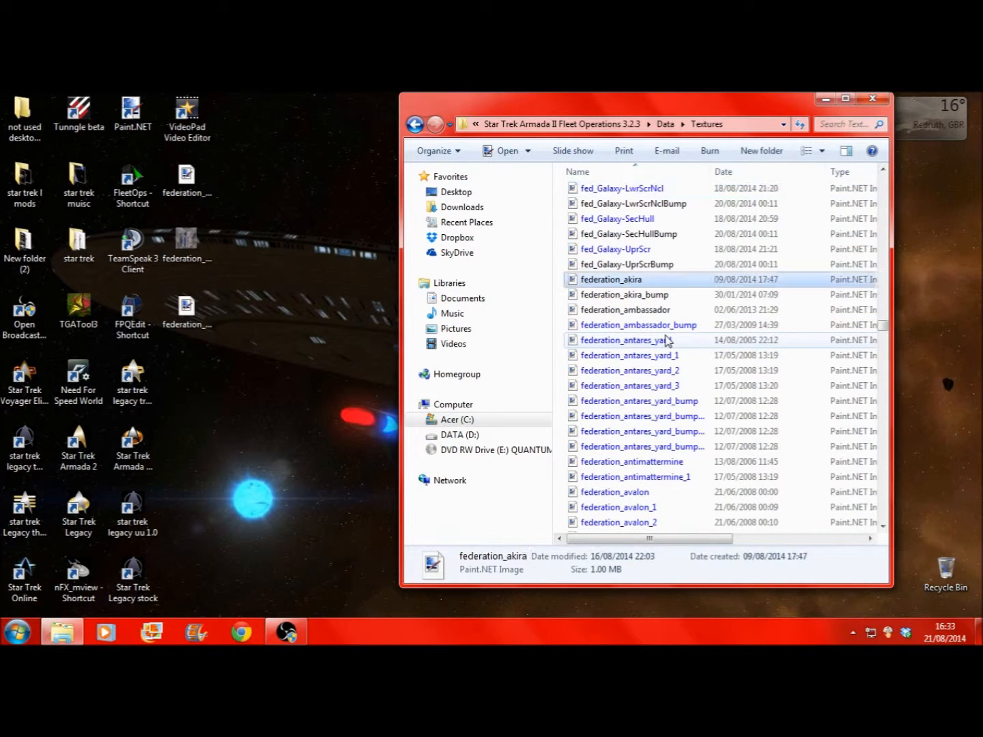
scroll(668, 341, "down", 20)
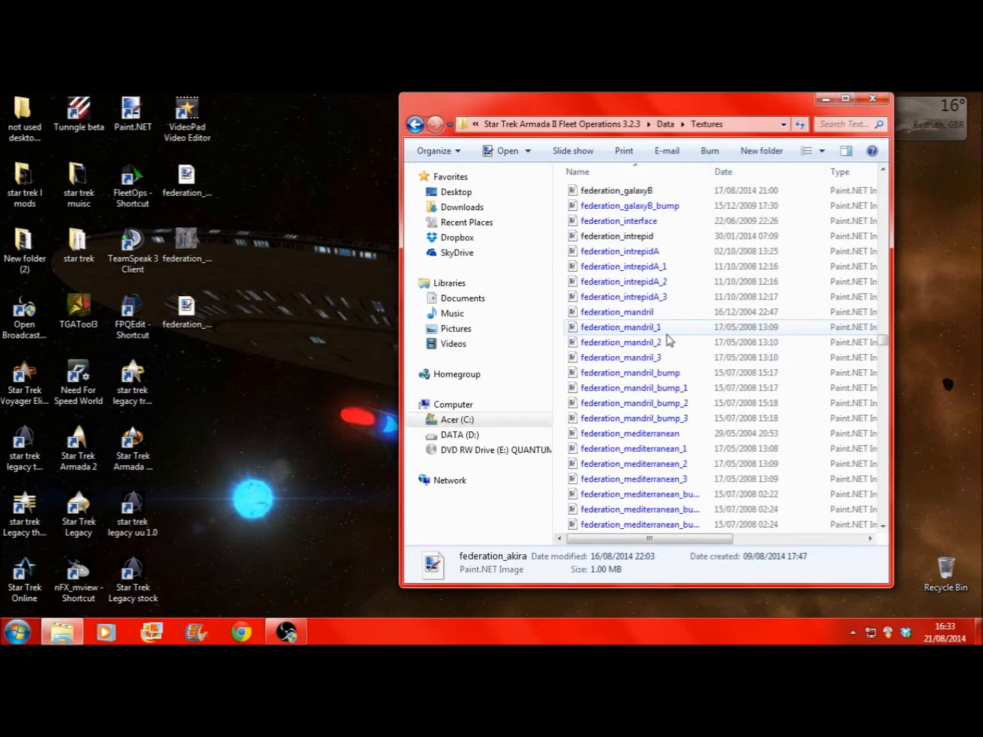
scroll(669, 341, "down", 2)
scroll(741, 282, "up", 1)
scroll(742, 281, "up", 1)
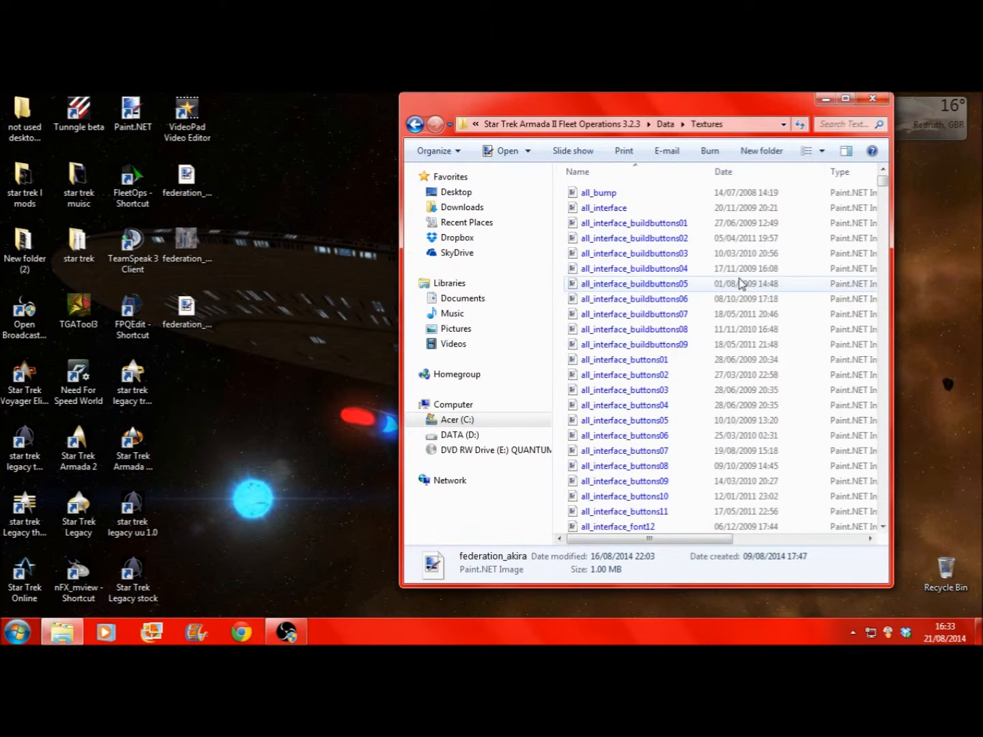
left_click_drag(886, 186, 898, 357)
scroll(714, 364, "up", 12)
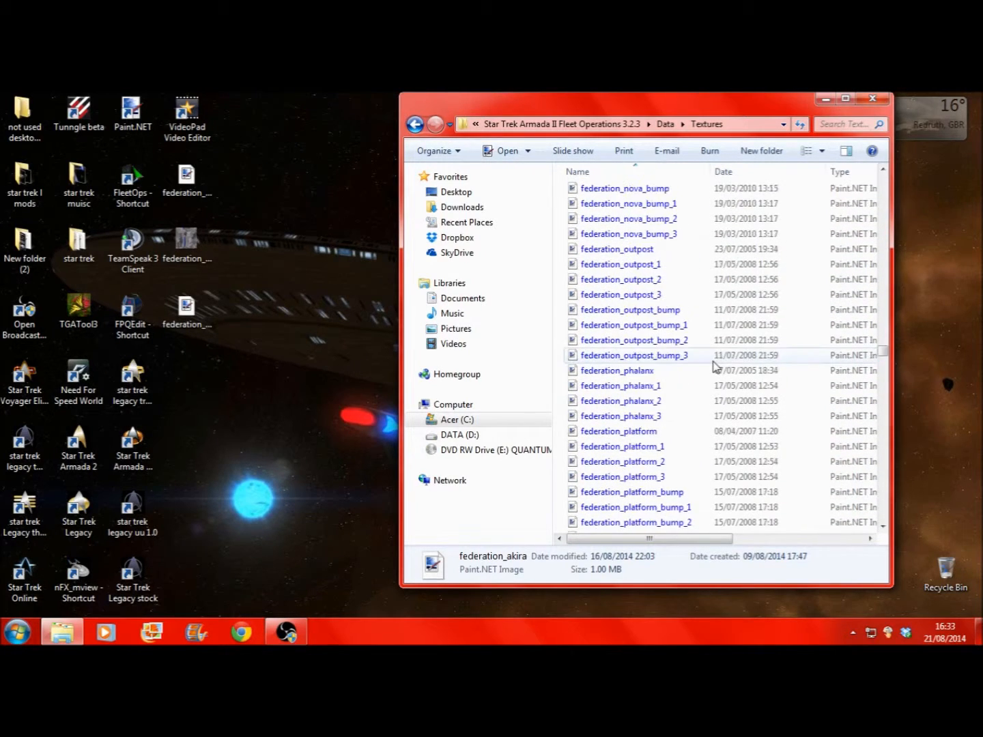
scroll(652, 410, "down", 2)
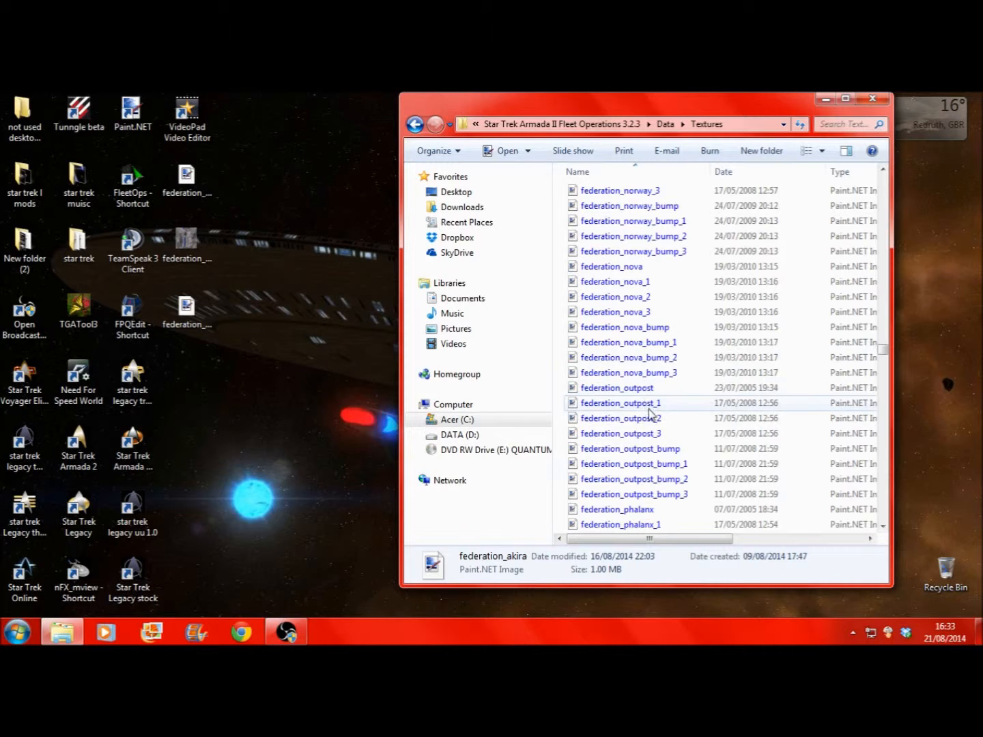
left_click(651, 402)
left_click(648, 392)
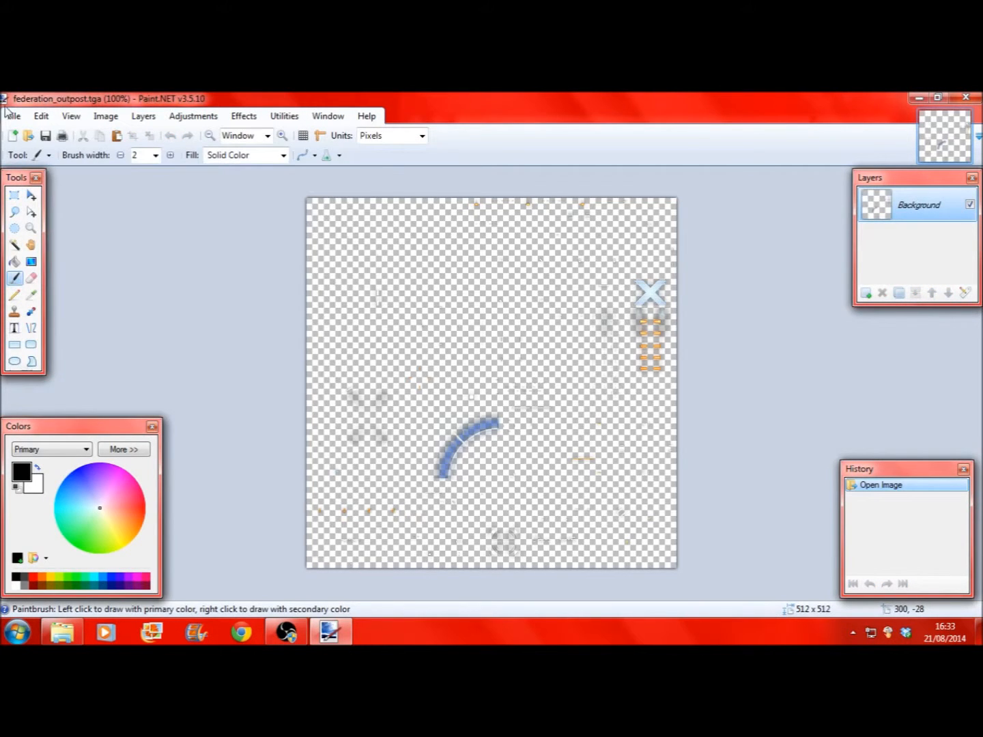
Save federation_outpost to the Desktop in DirectDraw Surface (DDS) format and close Paint.NET
left_click(9, 115)
left_click(49, 216)
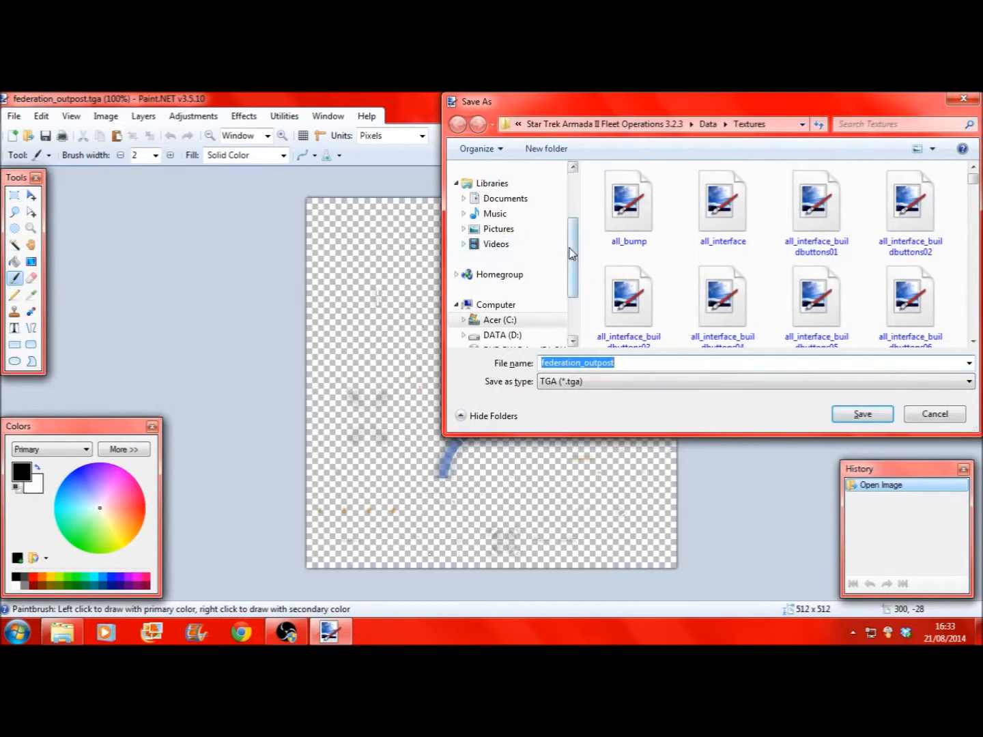
scroll(539, 205, "up", 3)
left_click(538, 189)
left_click(601, 381)
left_click(601, 472)
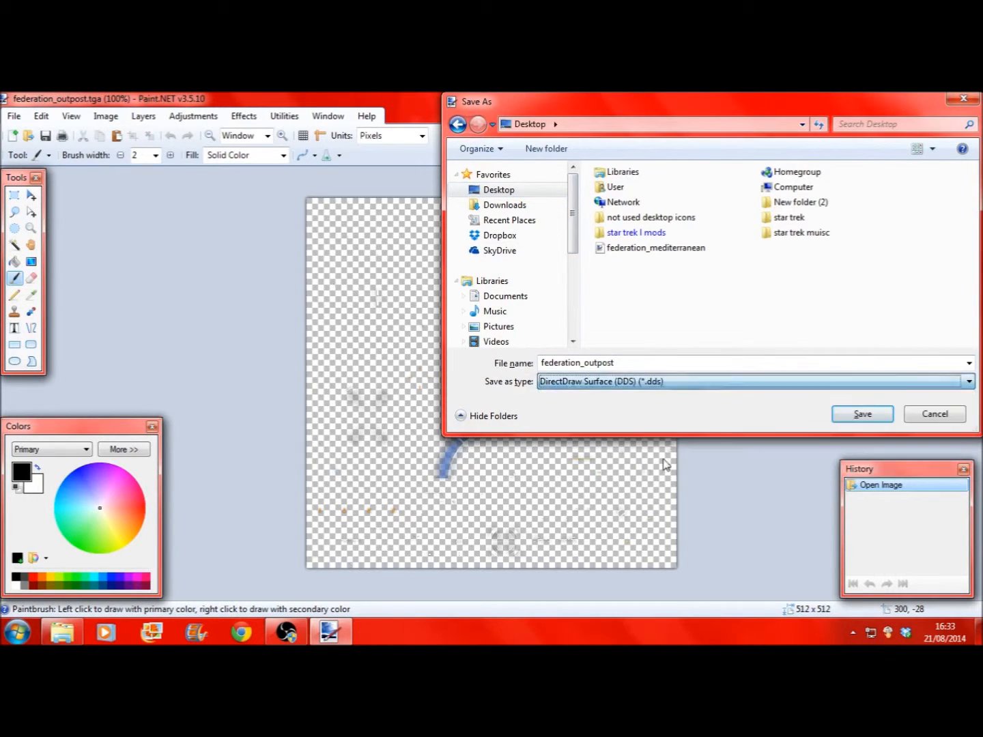
left_click(828, 407)
left_click(716, 497)
left_click(965, 97)
Open the DDS version of federation_outpost from the Desktop and examine the texture at 200% zoom
left_click(194, 391)
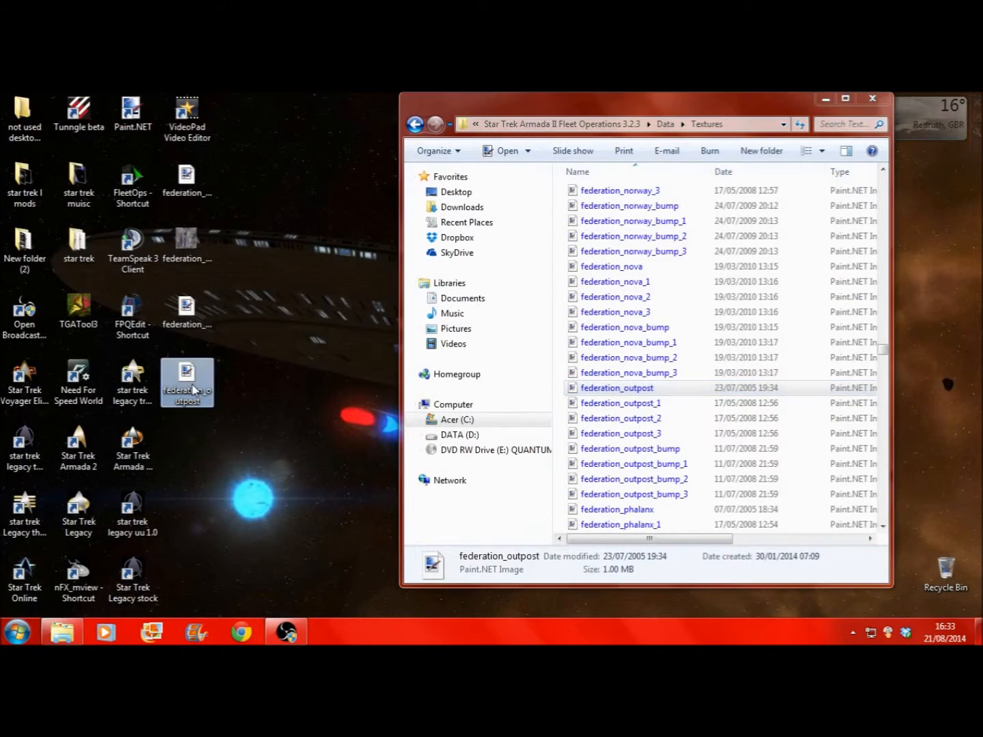
double_click(194, 390)
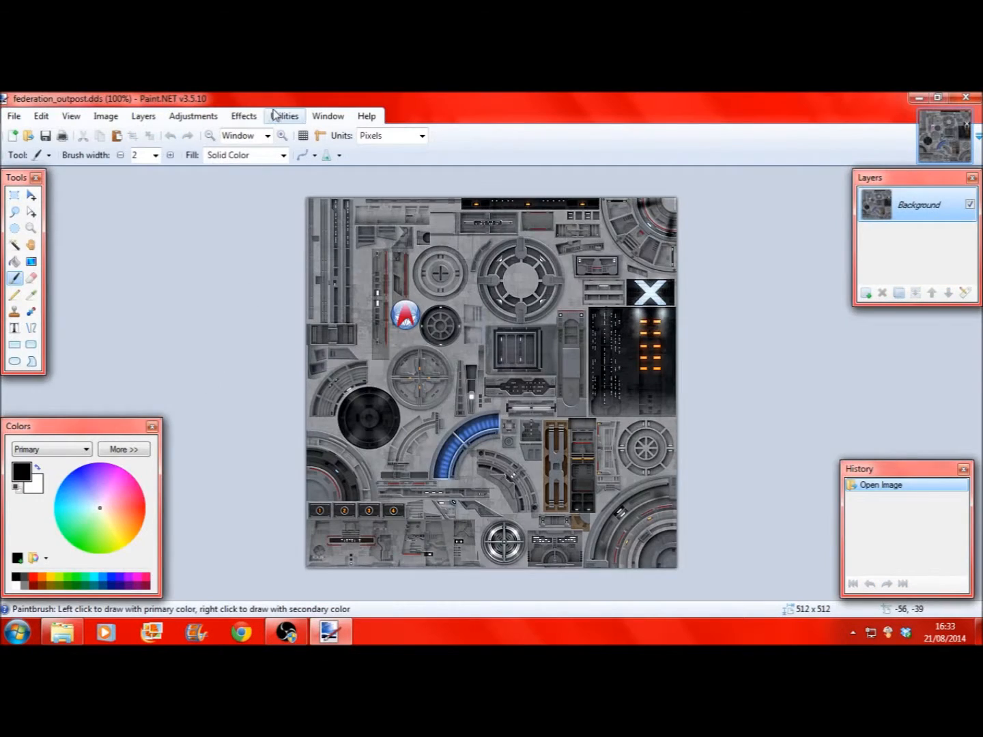
left_click(282, 136)
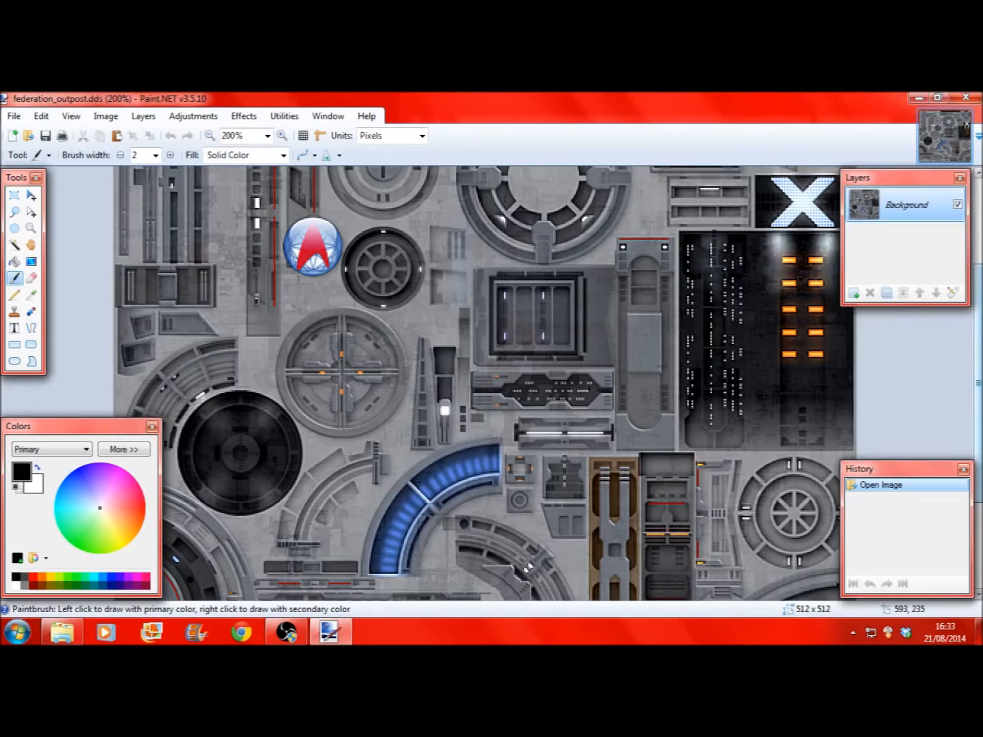
scroll(527, 567, "up", 3)
scroll(485, 382, "down", 6)
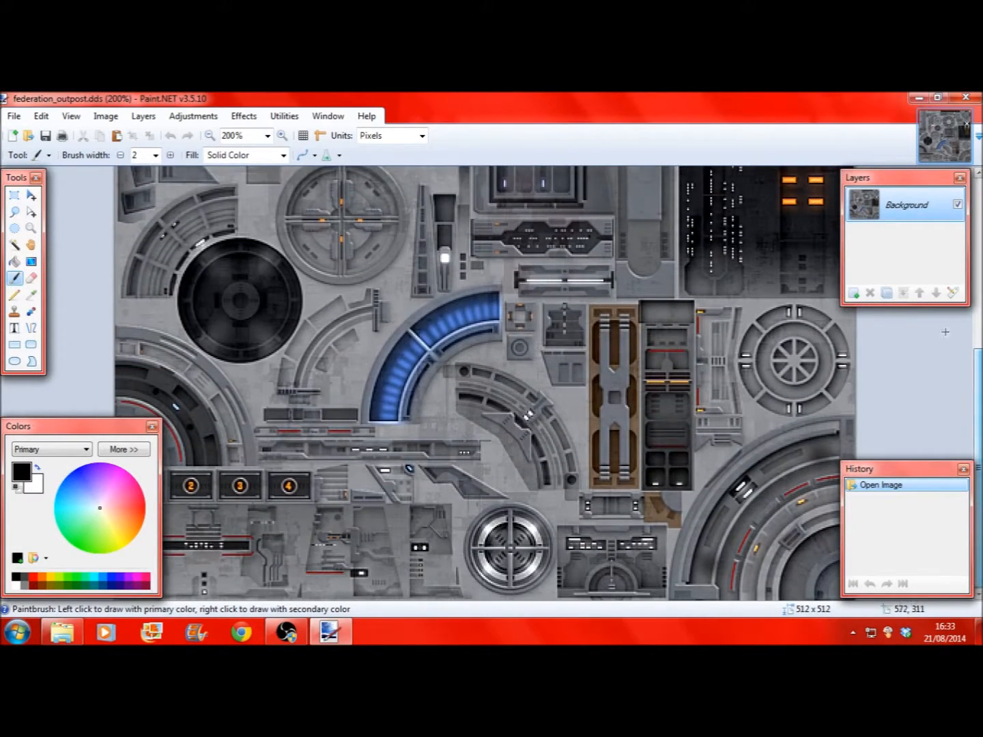
Open federation_outpost_bump from the Textures folder in Paint.NET and copy its entire image
left_click(918, 99)
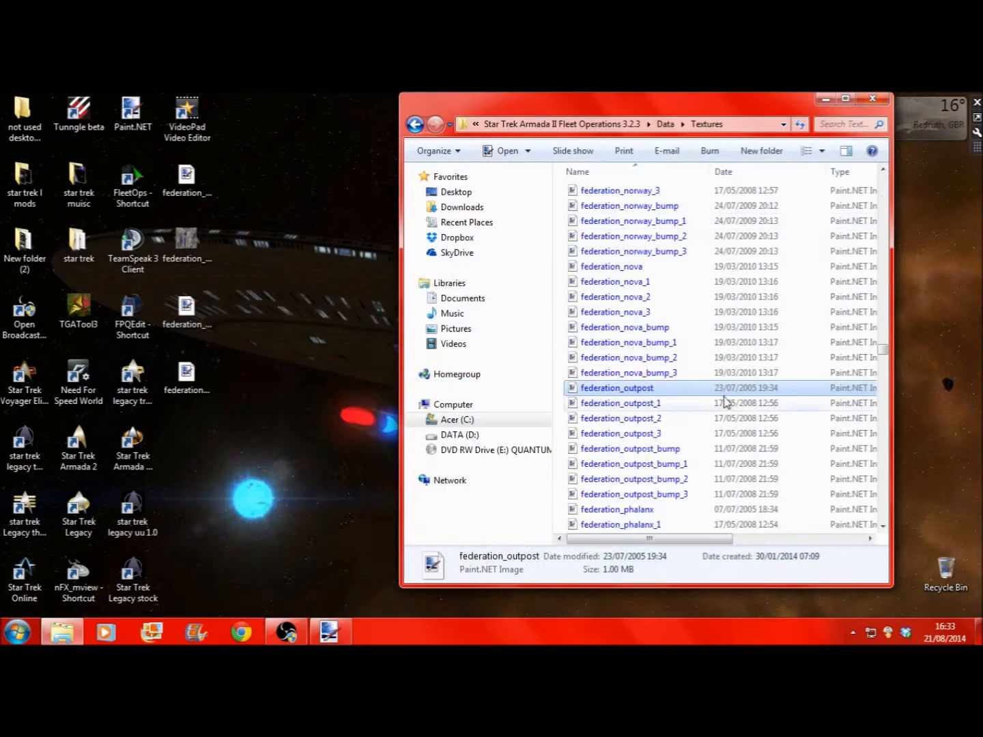
left_click(734, 451)
double_click(734, 450)
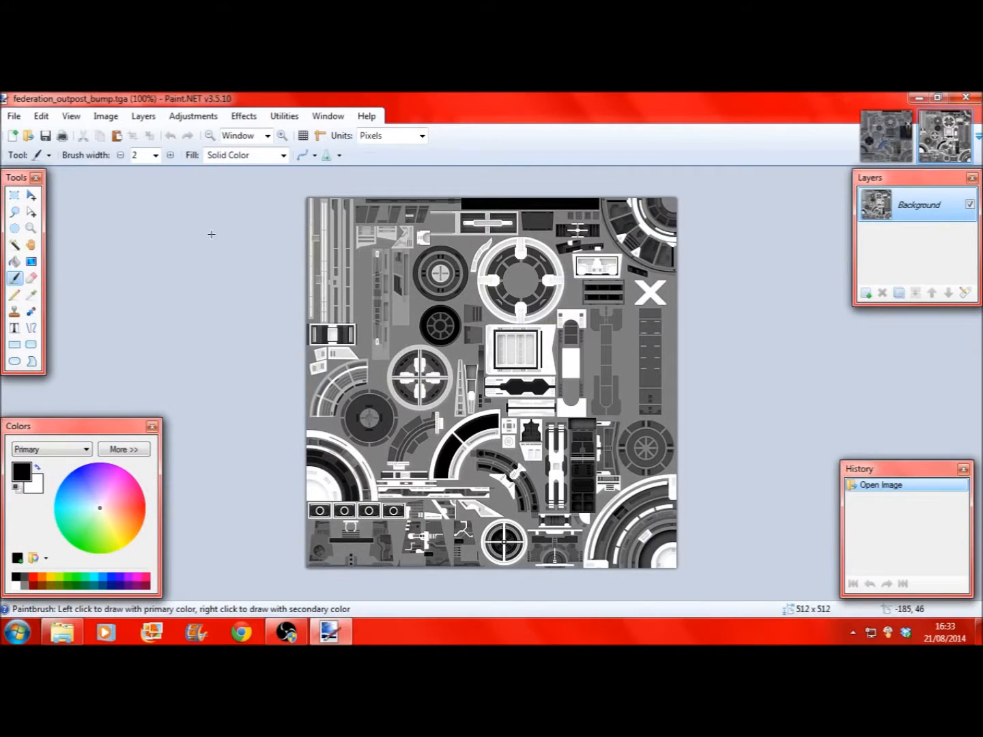
left_click(41, 116)
left_click(71, 300)
left_click(41, 116)
left_click(73, 186)
Switch to the federation_outpost.dds image and paste the copied bump map into a new layer
key("ctrl+Tab")
left_click(40, 116)
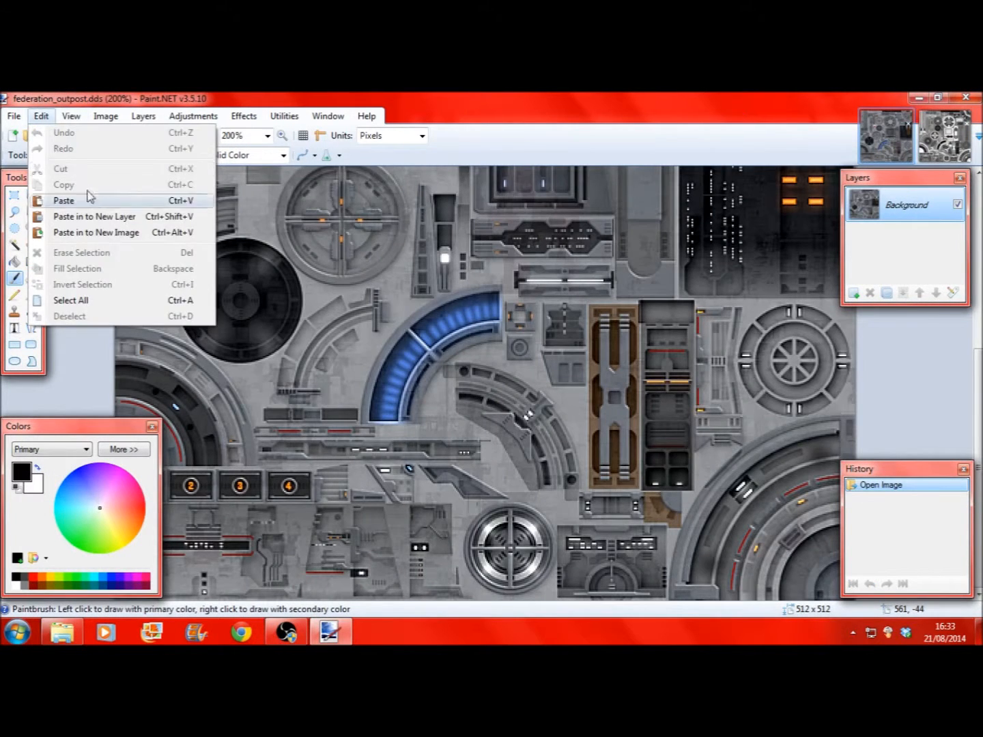
left_click(69, 217)
Open the pasted bump layer's properties and set its blending mode to Overlay
double_click(894, 196)
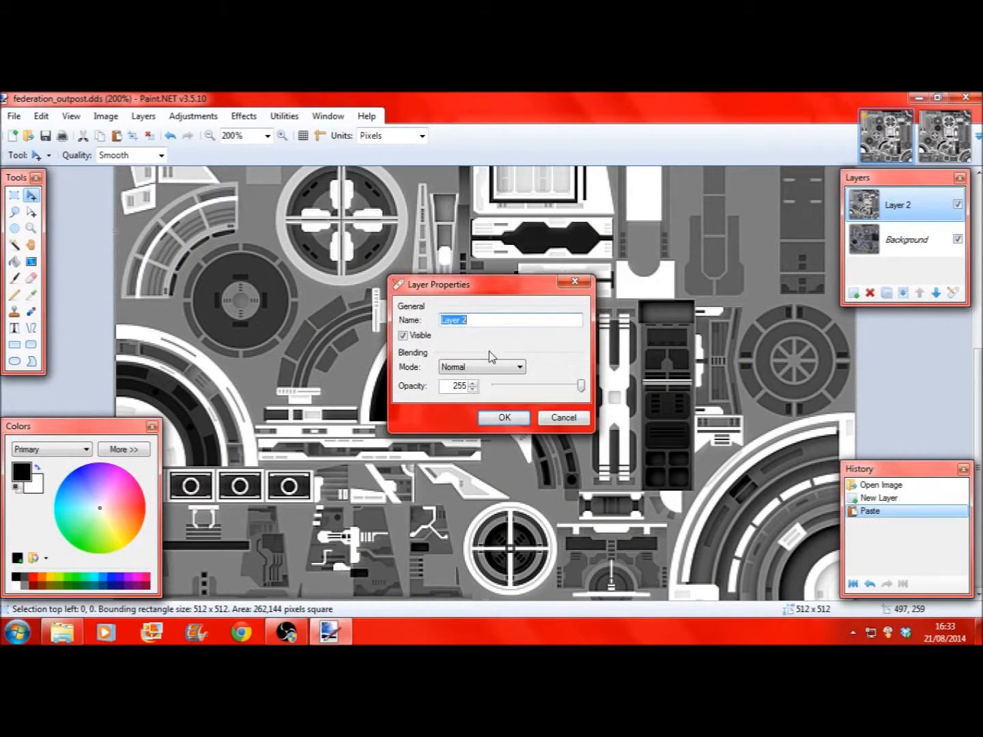
left_click(485, 367)
left_click(477, 387)
scroll(485, 368, "down", 2)
scroll(485, 367, "down", 3)
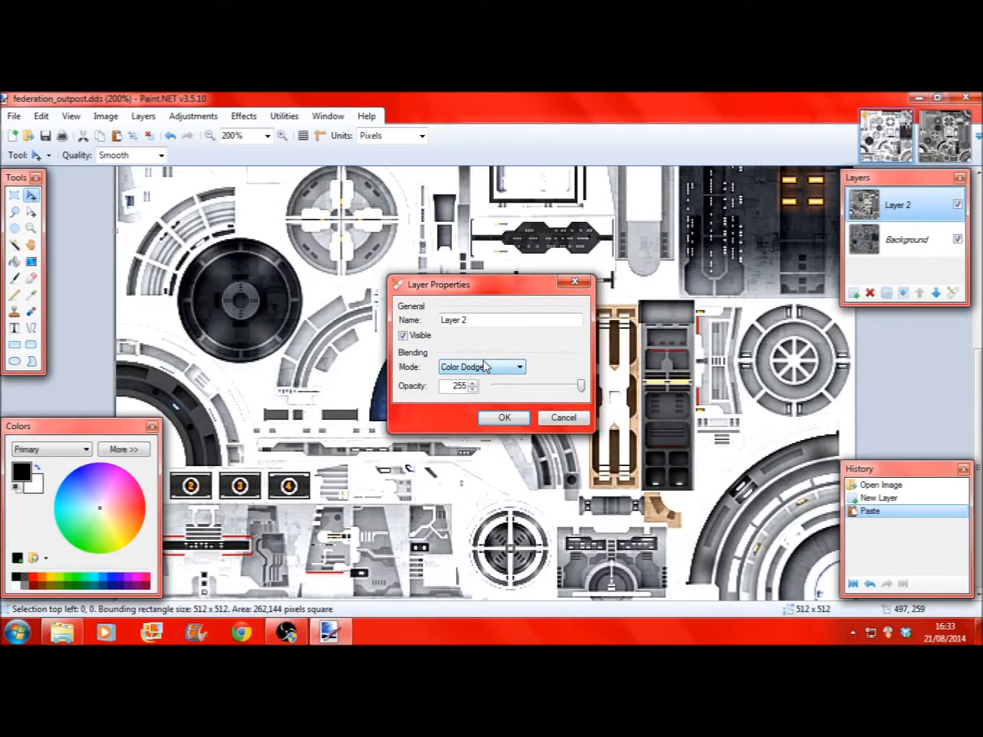
scroll(486, 368, "down", 1)
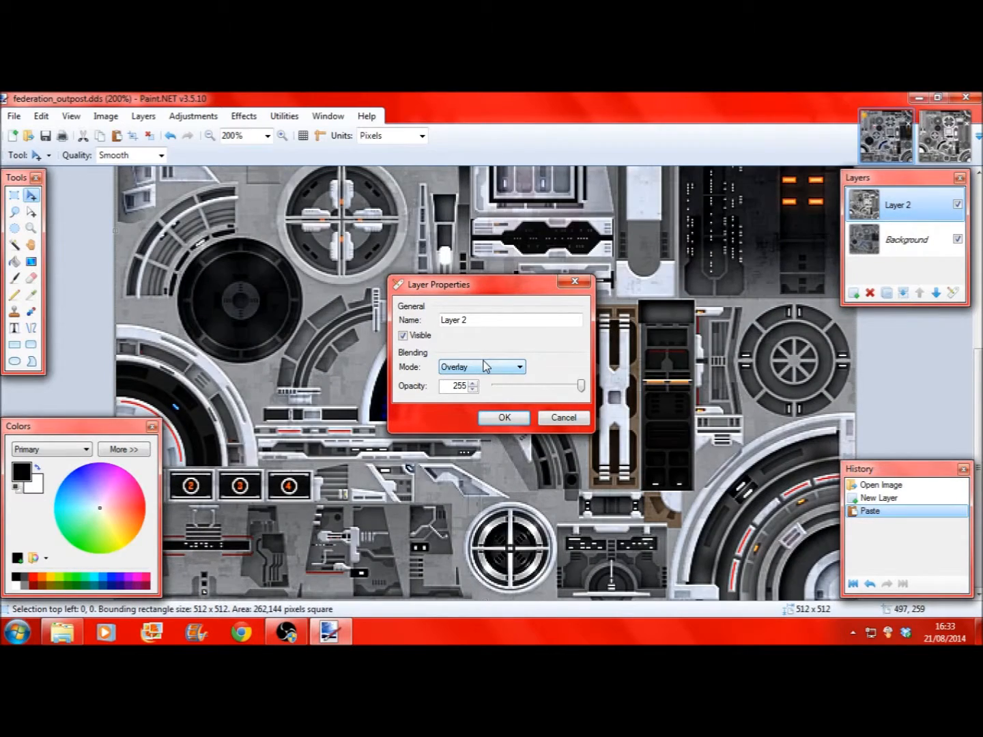
Try opacity 182 on the bump layer, and the Difference and Lighten blending modes at opacity 255
left_click_drag(580, 386, 556, 409)
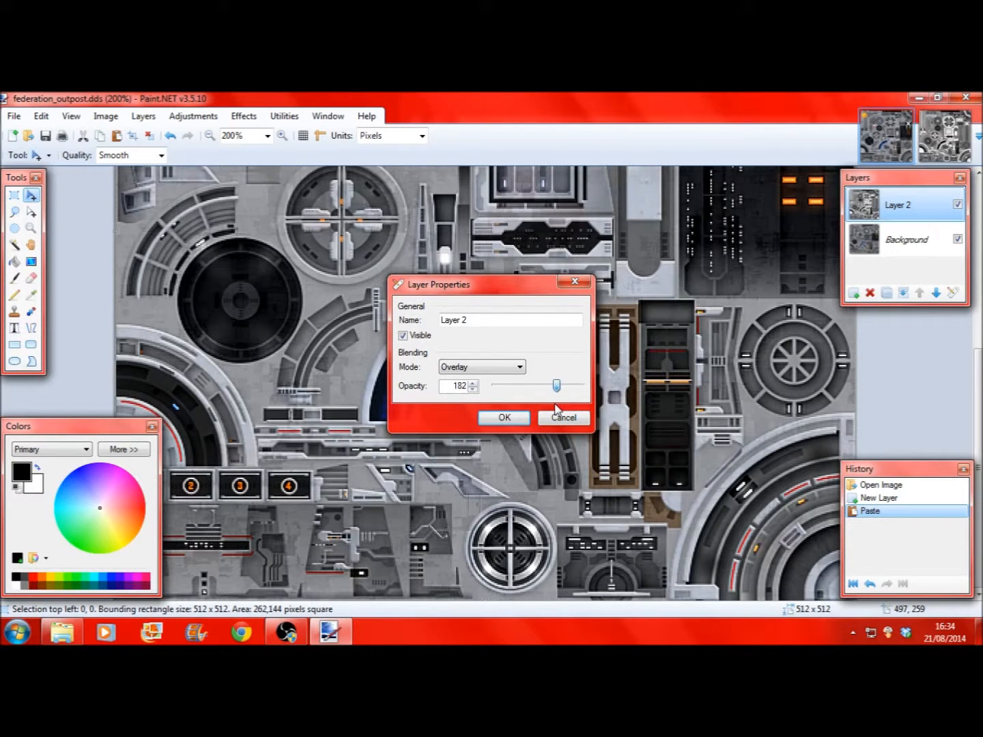
scroll(490, 370, "down", 1)
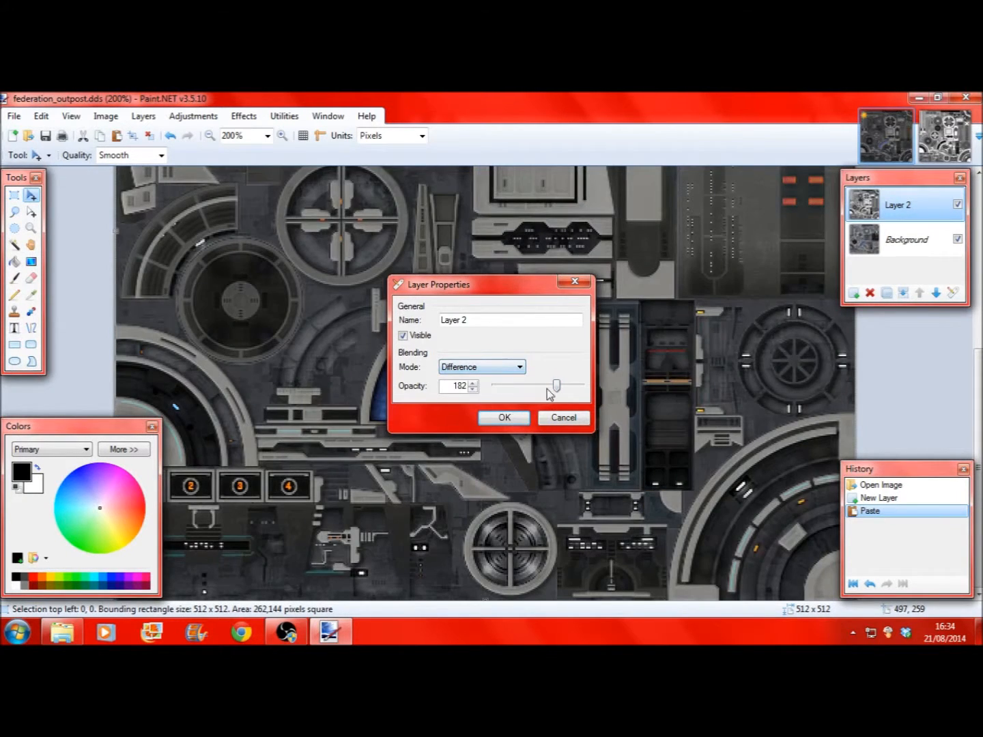
left_click_drag(559, 389, 652, 390)
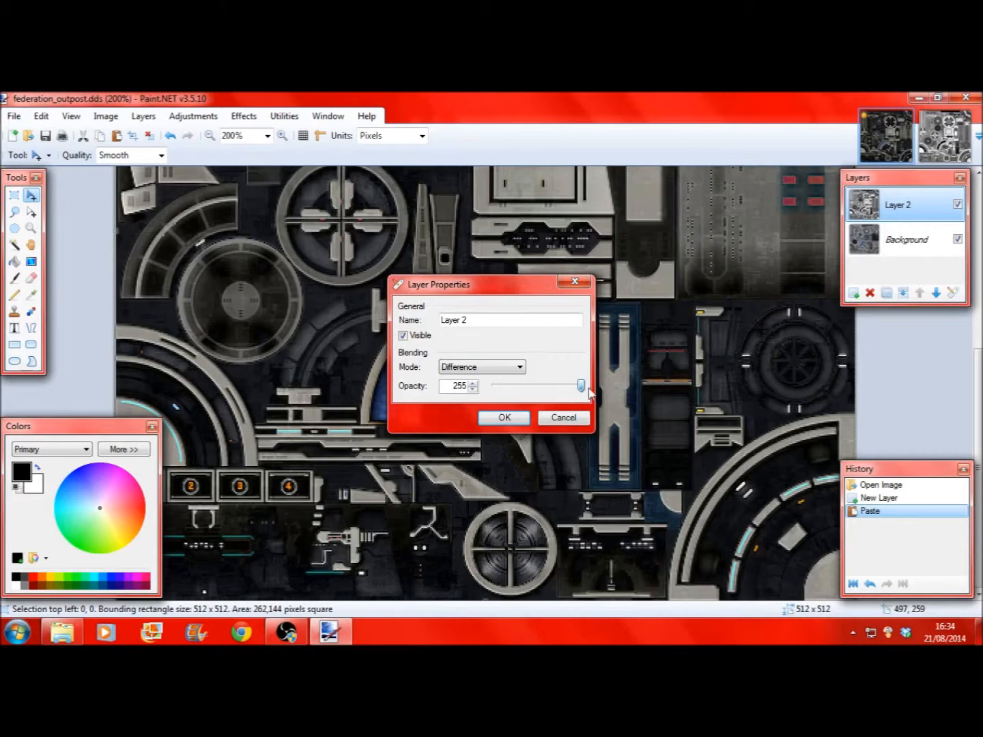
scroll(503, 368, "down", 1)
mouse_move(581, 391)
left_mouse_down()
mouse_move(493, 390)
mouse_move(581, 390)
left_mouse_up()
left_click(498, 366)
left_click(498, 366)
scroll(498, 365, "down", 1)
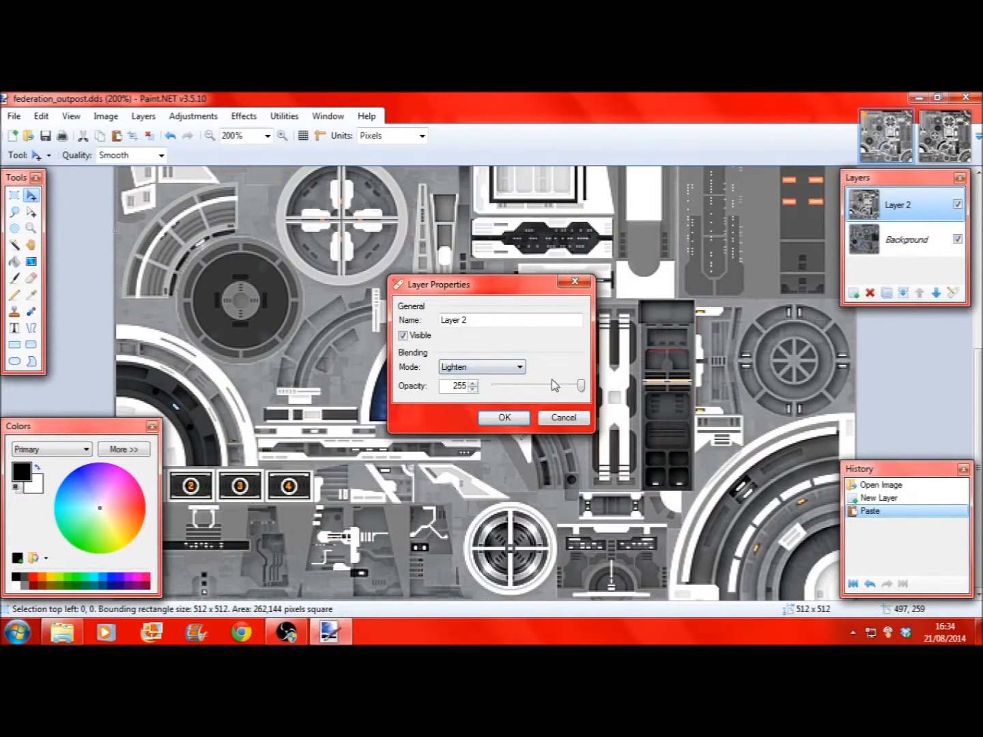
Set the bump layer's blending mode back to Overlay with an opacity of about 95 and apply the properties
scroll(534, 376, "up", 3)
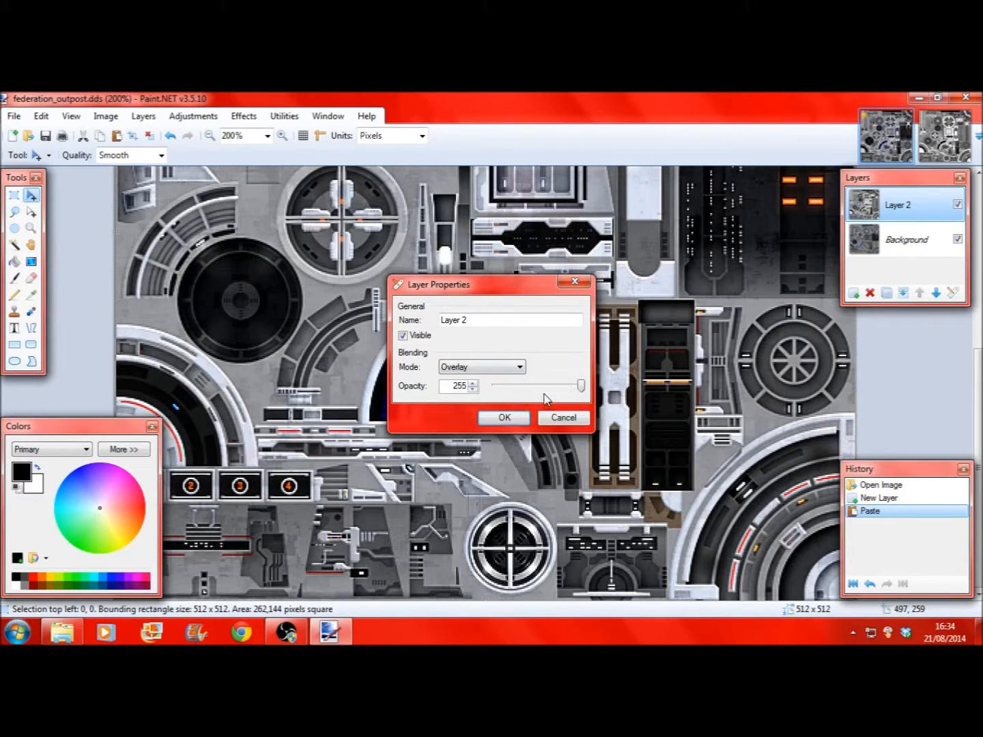
left_click_drag(539, 388, 527, 394)
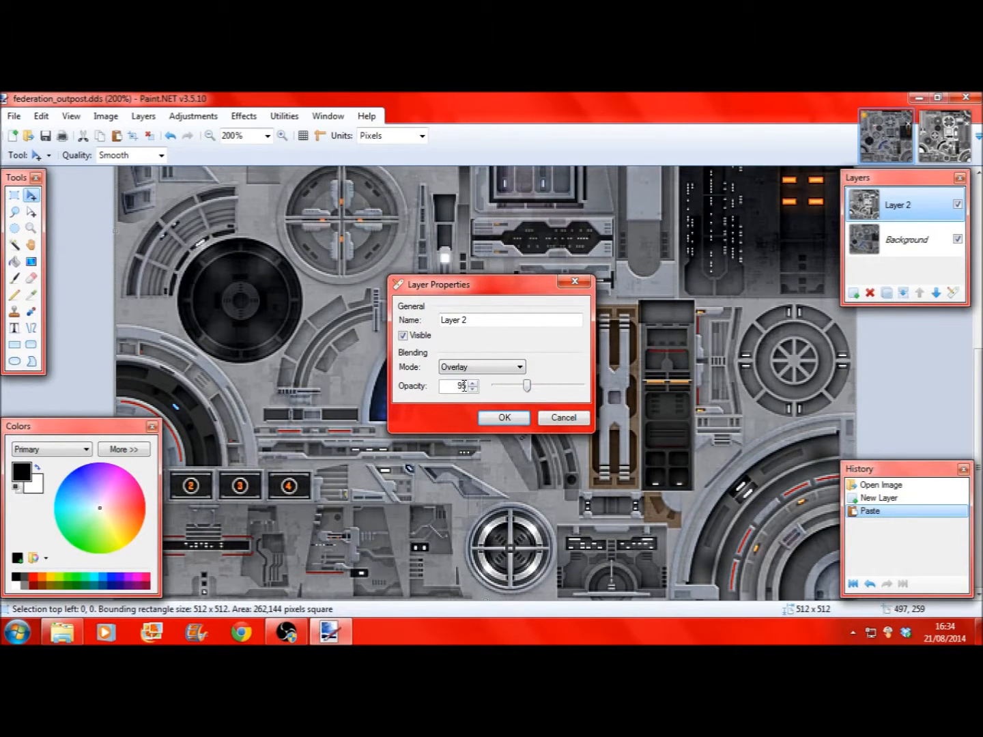
left_click(505, 418)
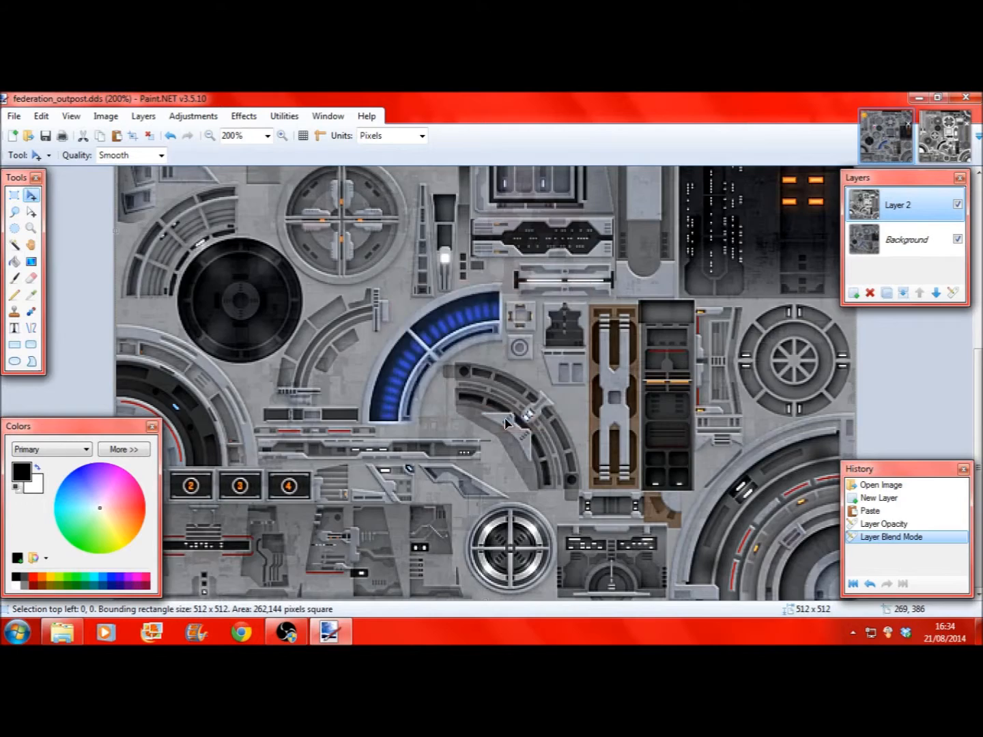
Compare the texture with the bump layer hidden and shown, and inspect its details at up to 500% zoom
scroll(505, 424, "up", 5)
scroll(505, 423, "down", 3)
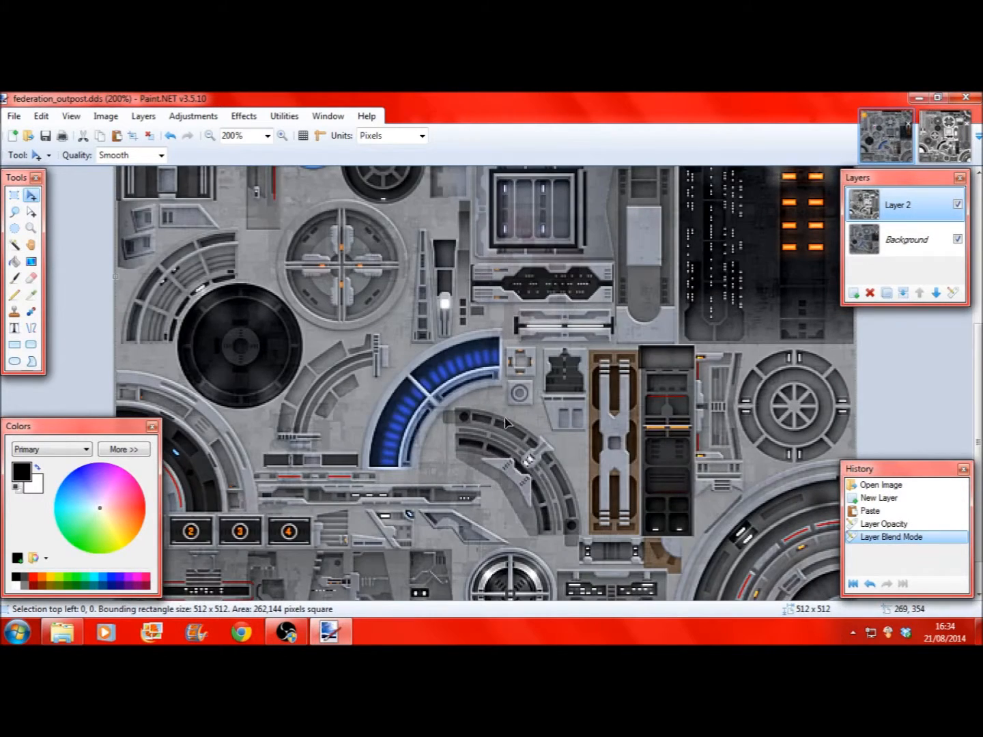
left_click(958, 205)
left_click(958, 205)
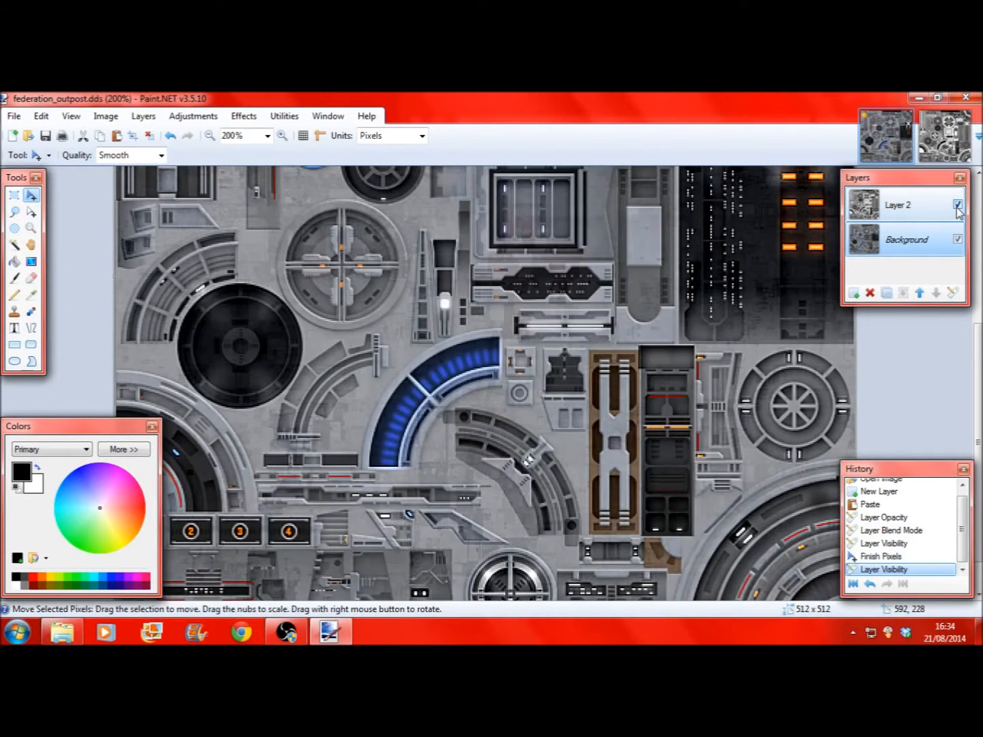
left_click(281, 137)
left_click(282, 136)
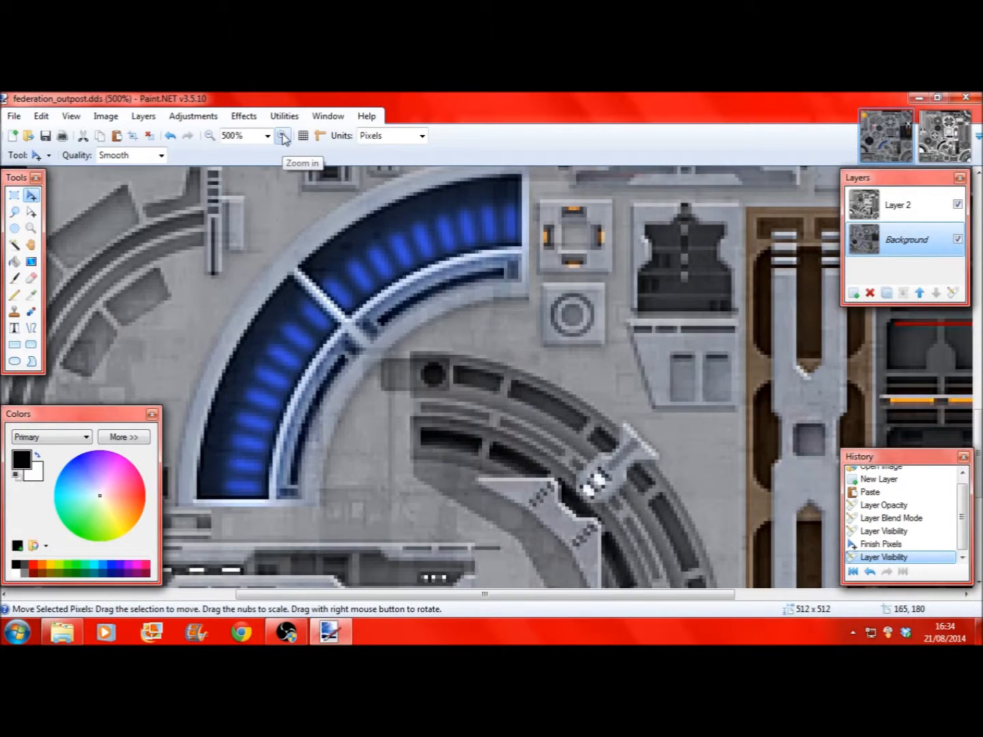
left_click(210, 136)
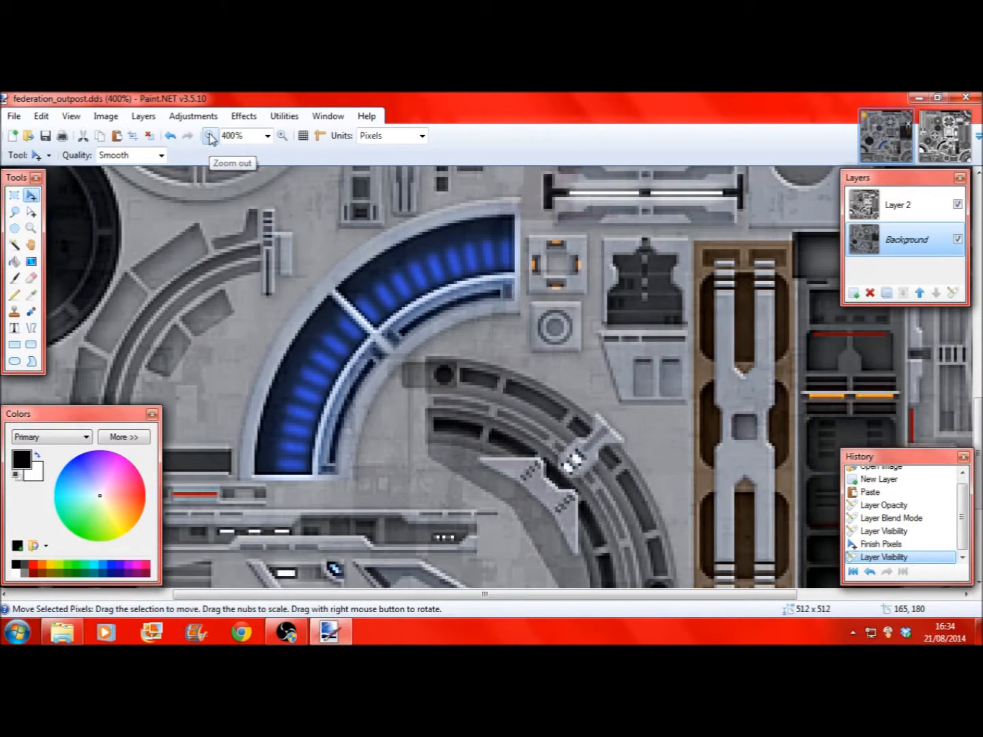
left_click(210, 136)
left_click(212, 137)
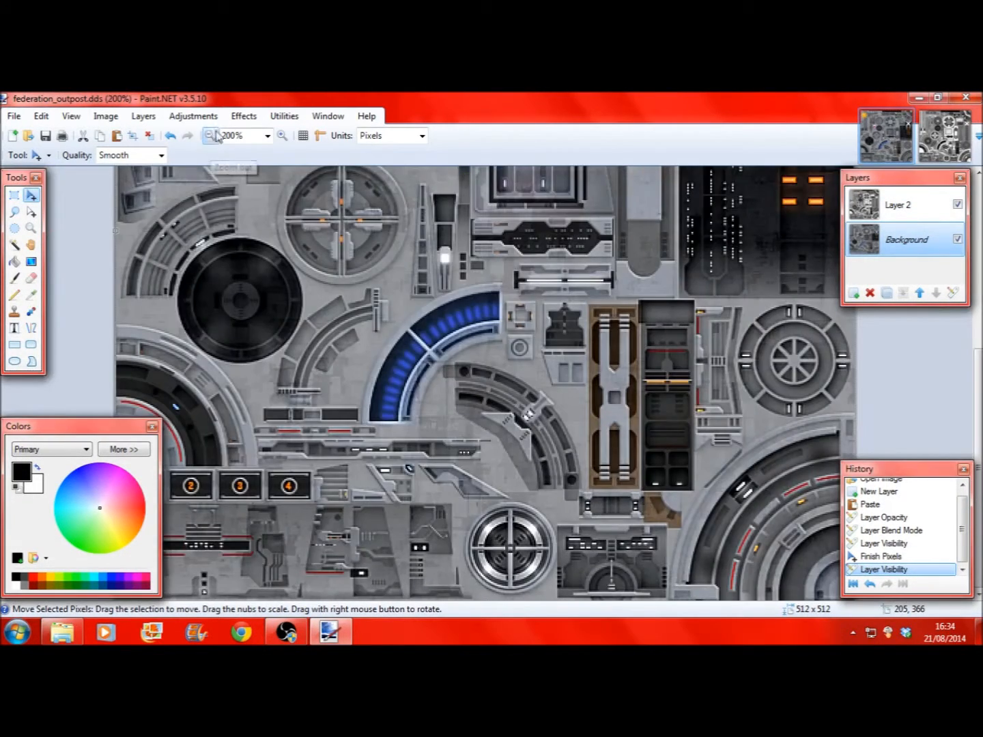
Apply a Surface Blur with radius 6 and threshold 15 to the Background layer
left_click(244, 116)
mouse_move(260, 149)
left_click(345, 213)
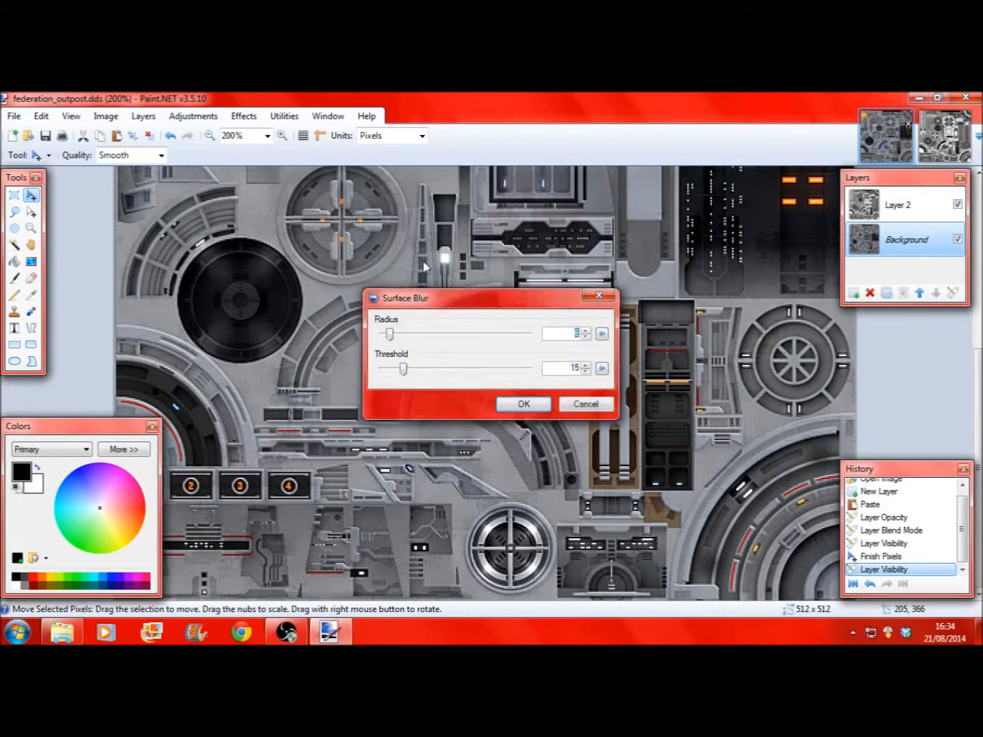
left_click_drag(382, 329, 384, 333)
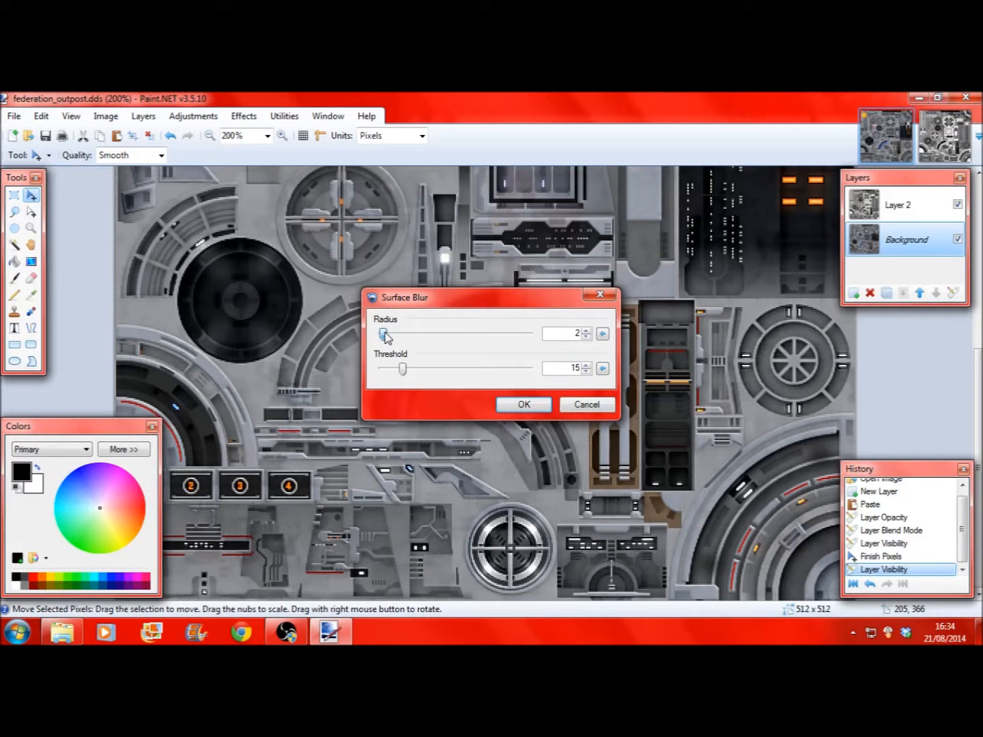
left_click(601, 338)
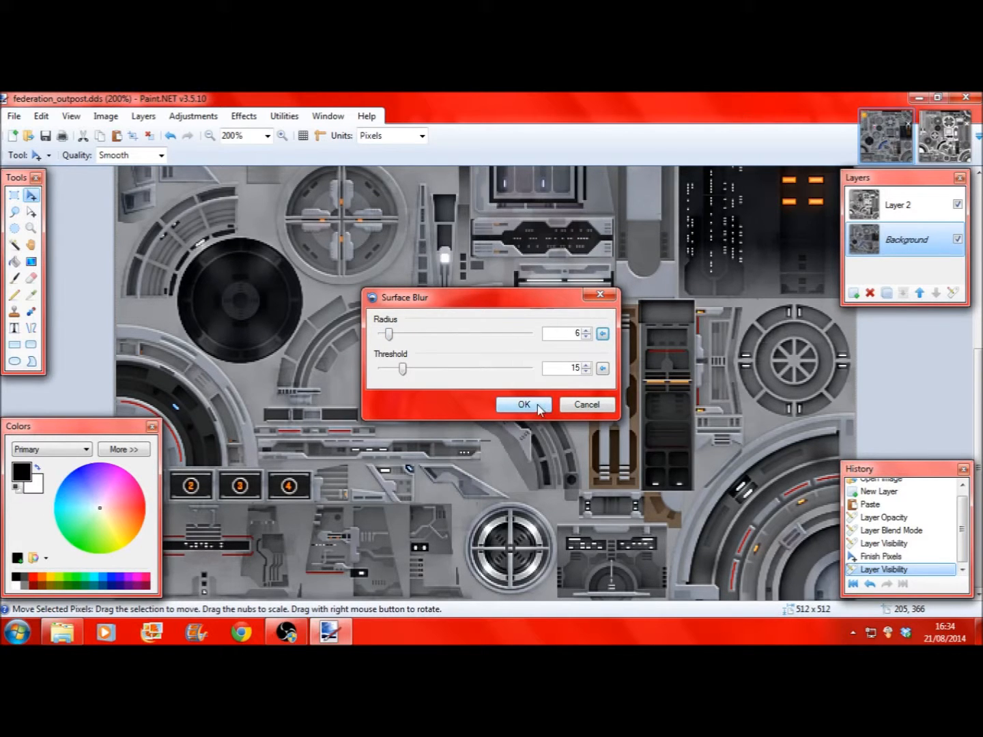
left_click(533, 403)
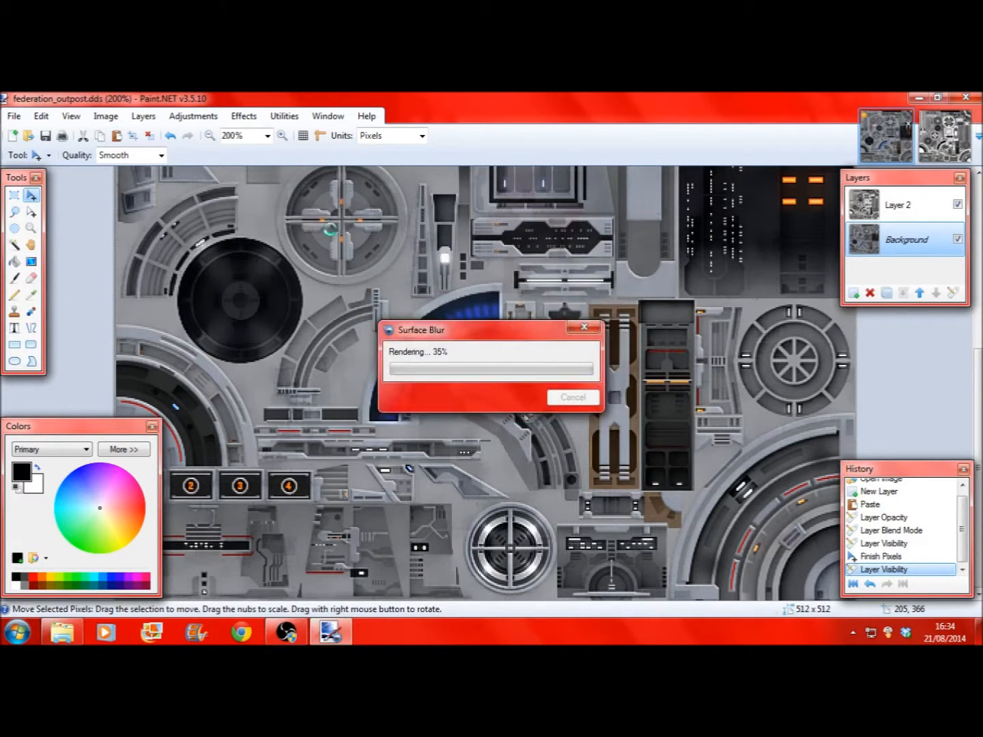
Examine the blurred panel details up close, undoing and redoing the Surface Blur to compare before and after
left_click(281, 136)
left_click(280, 136)
left_click(282, 135)
left_click(282, 136)
left_click(282, 136)
left_click(286, 139)
left_click(287, 138)
scroll(227, 332, "down", 2)
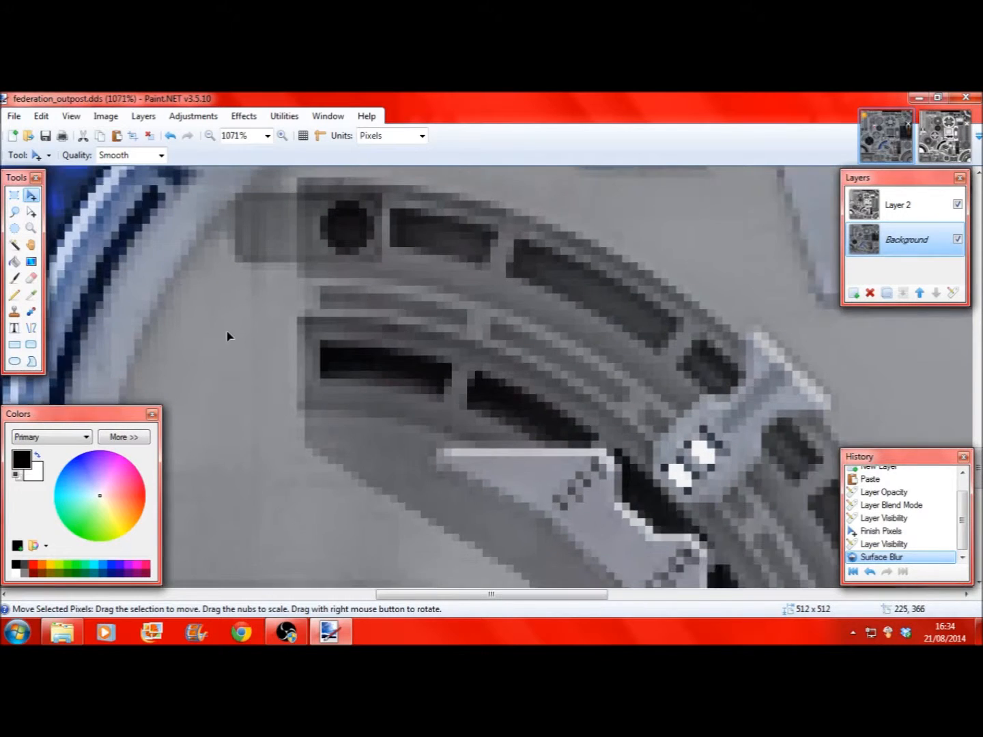
left_click(168, 137)
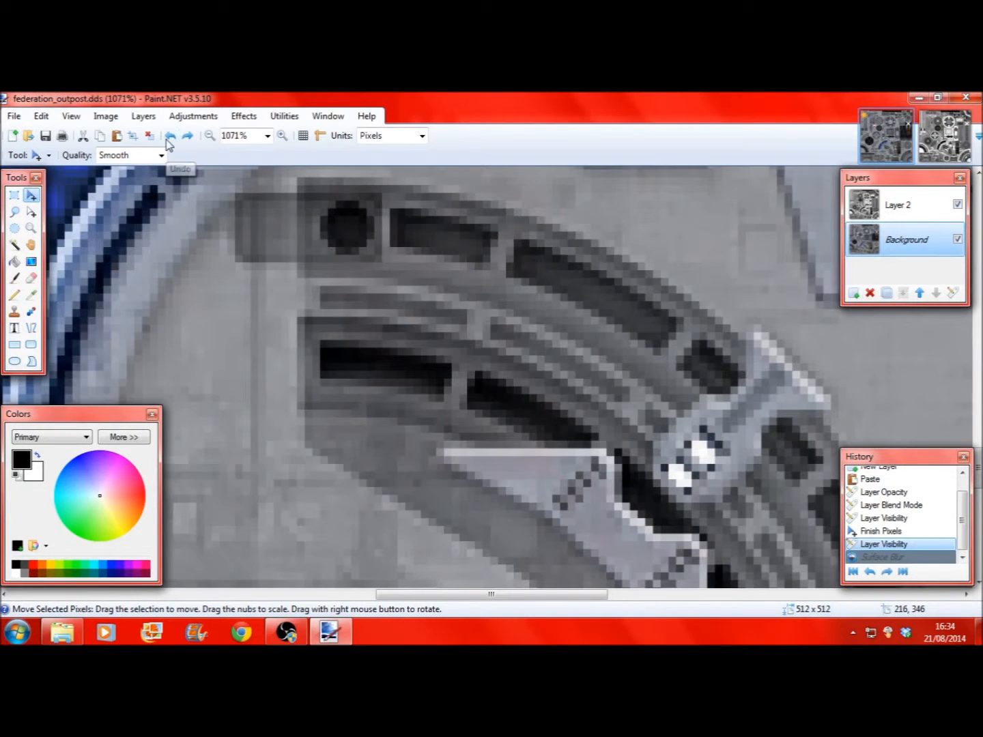
left_click(188, 136)
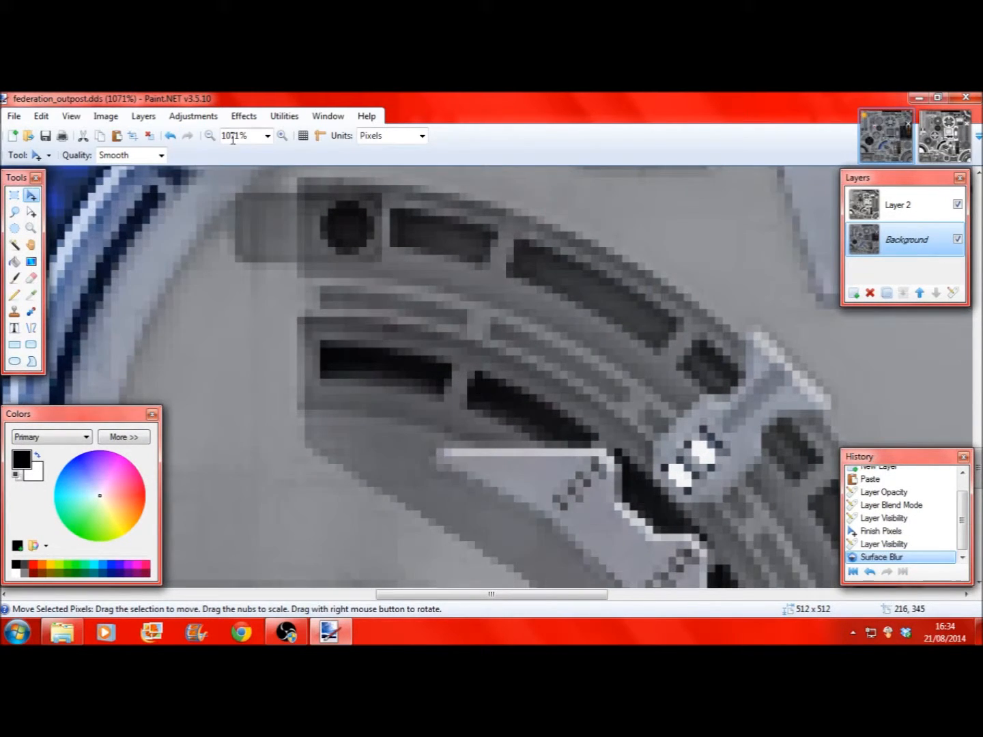
Examine the whole blurred texture at a reduced zoom and its upper part at 200%
left_click(211, 136)
left_click(210, 137)
left_click(210, 136)
left_click(210, 137)
left_click(211, 137)
left_click(211, 136)
left_click(211, 137)
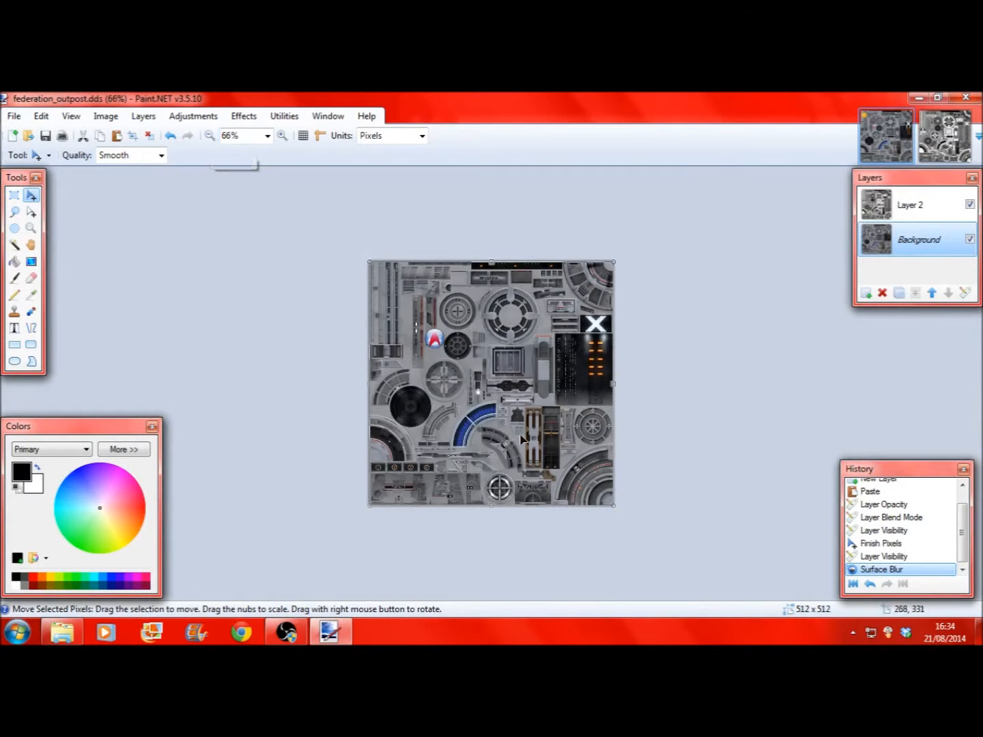
left_click(283, 137)
left_click(283, 136)
left_click(283, 136)
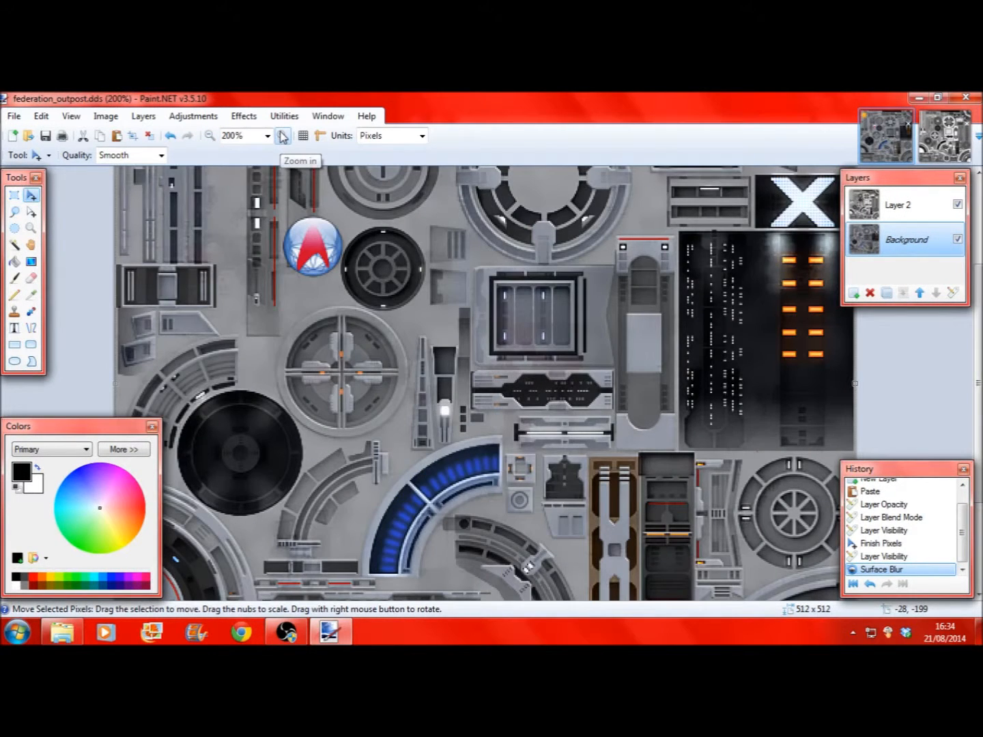
scroll(476, 271, "up", 3)
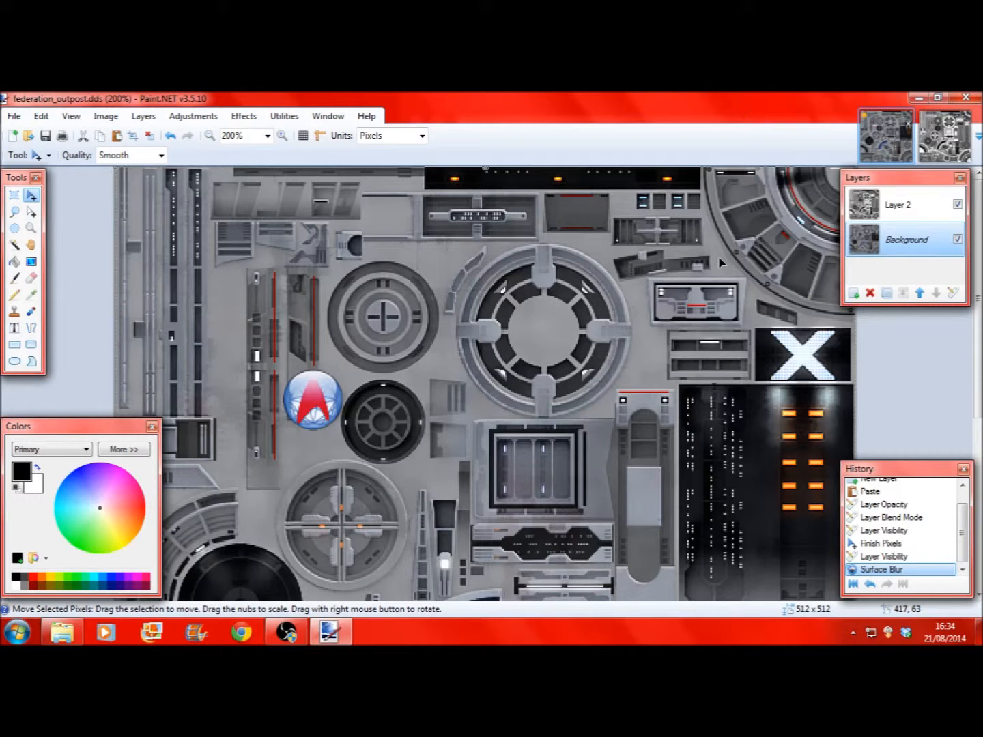
Apply Sepia to Layer 2, shift its hue to 180 with Hue / Saturation, and check the recoloured texture
left_click(863, 204)
left_click(243, 116)
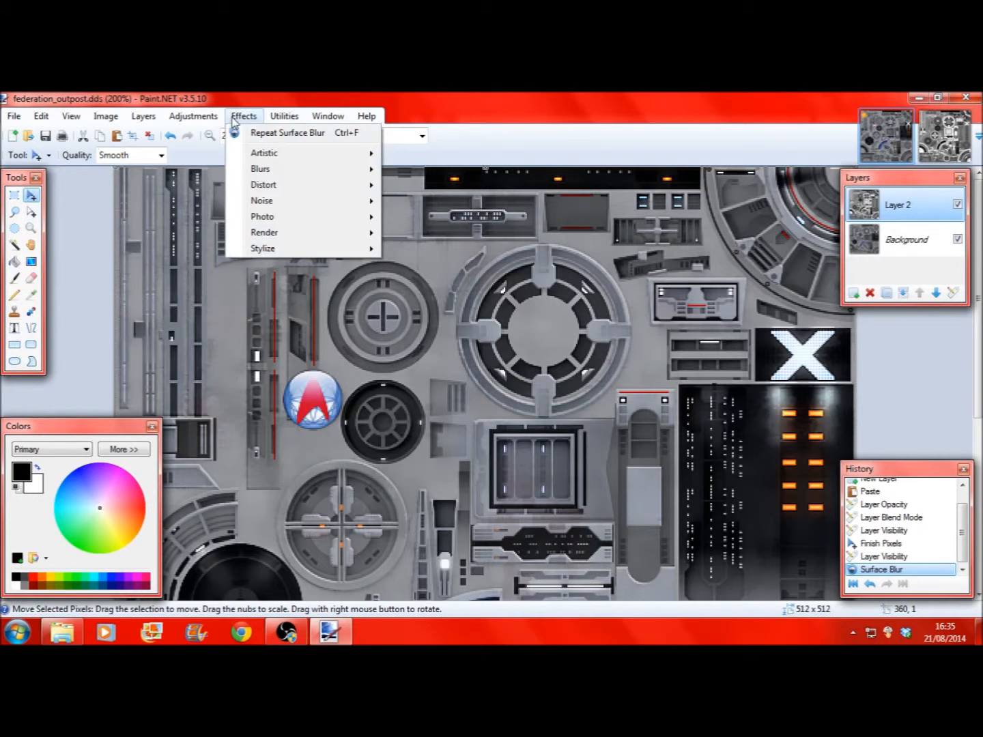
left_click(198, 260)
left_click(194, 117)
left_click(220, 196)
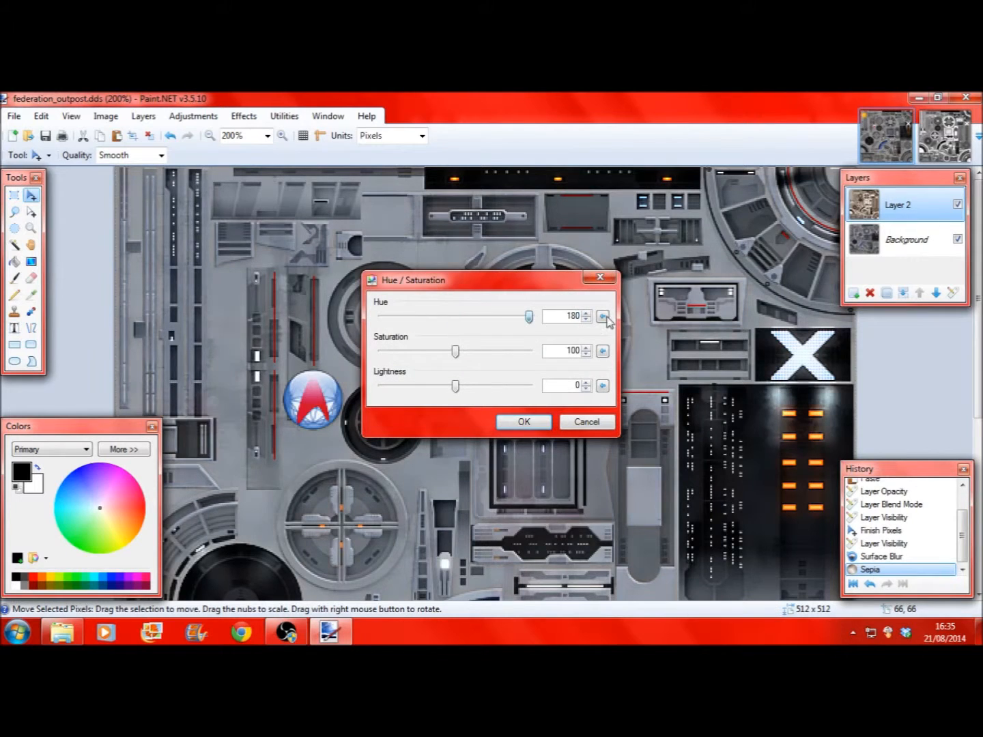
left_click(523, 422)
scroll(552, 393, "down", 5)
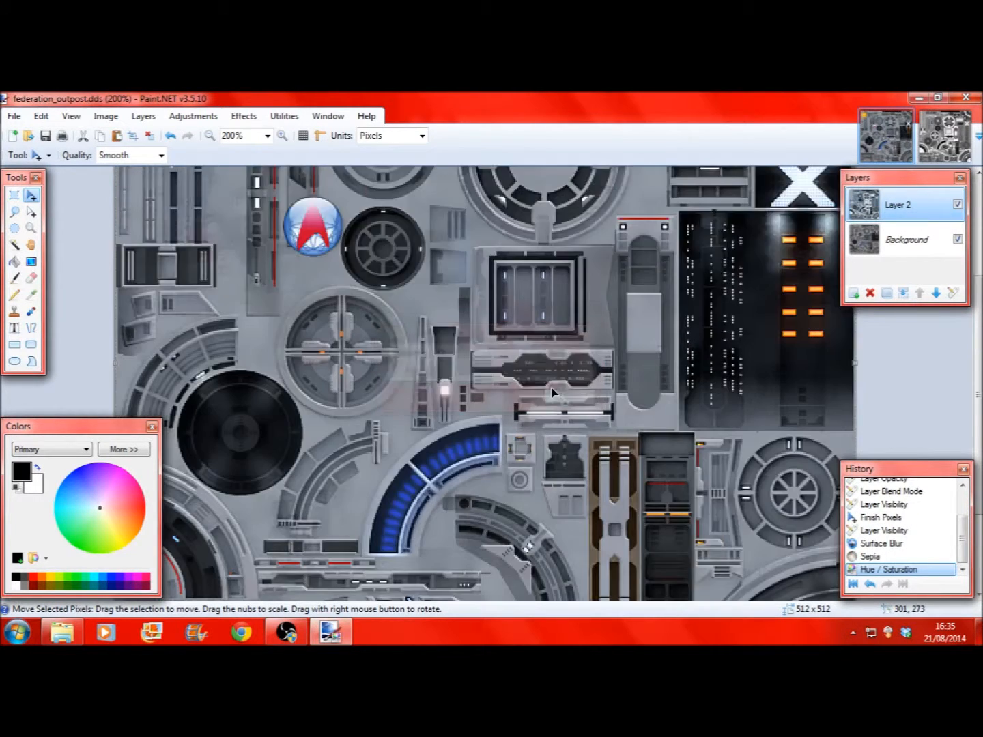
left_click(209, 139)
left_click(208, 139)
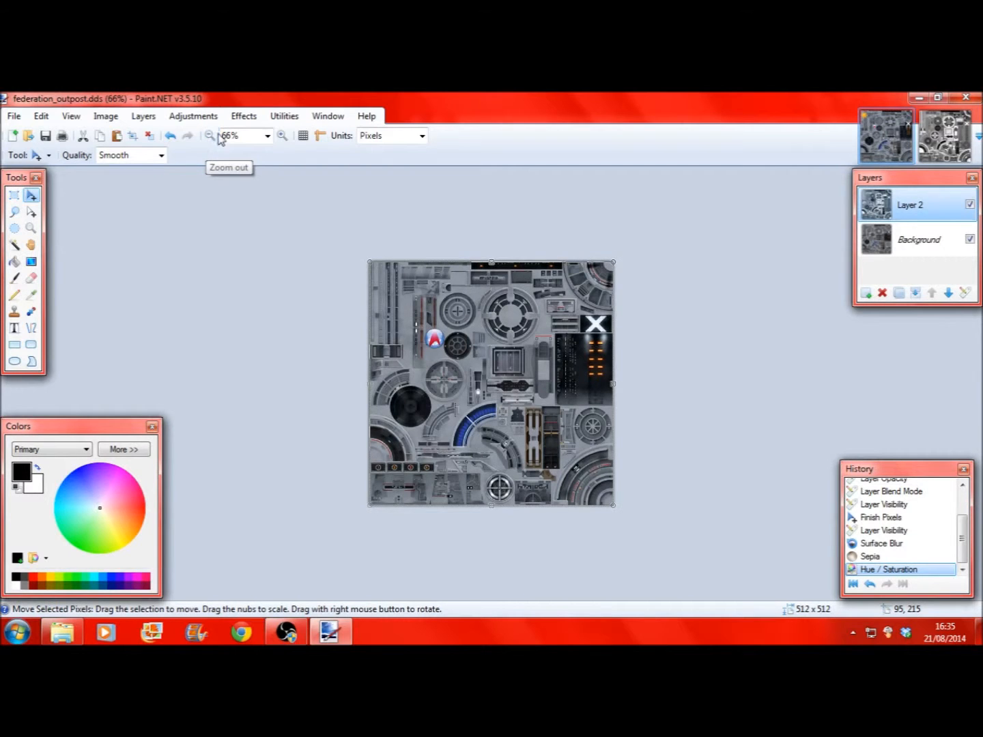
left_click(282, 135)
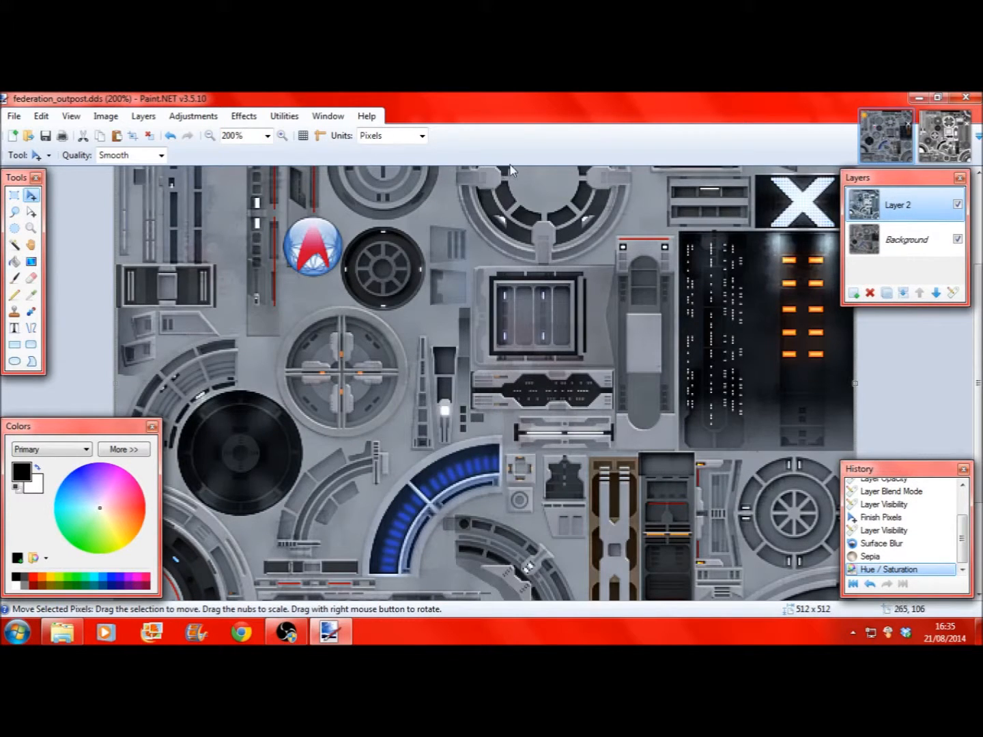
scroll(485, 383, "down", 3)
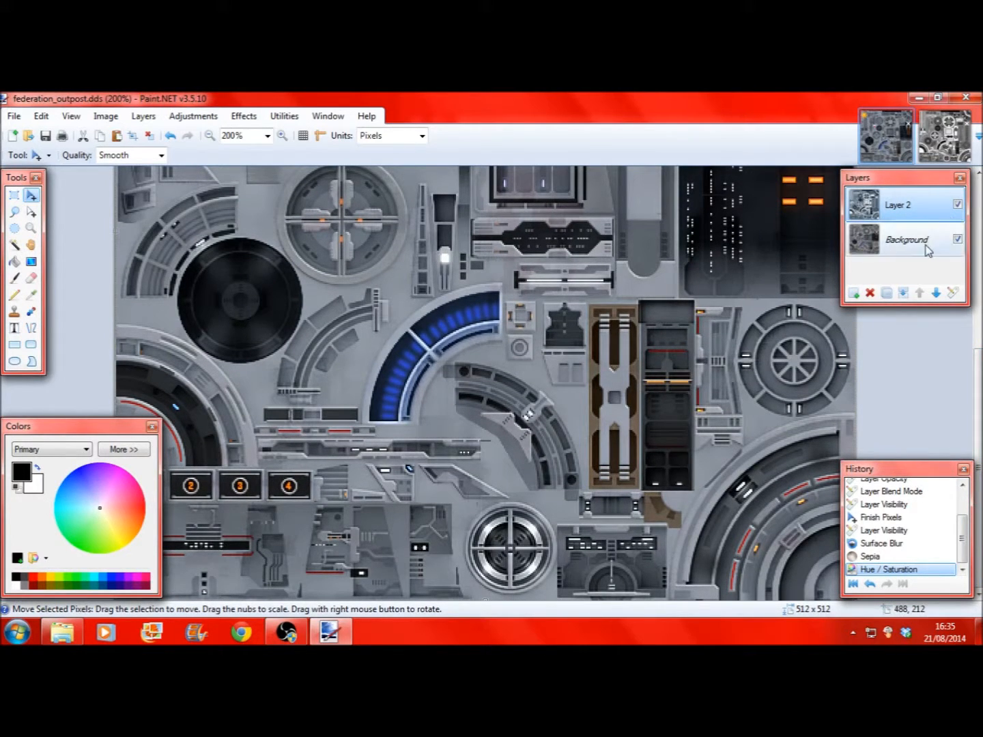
left_click(194, 116)
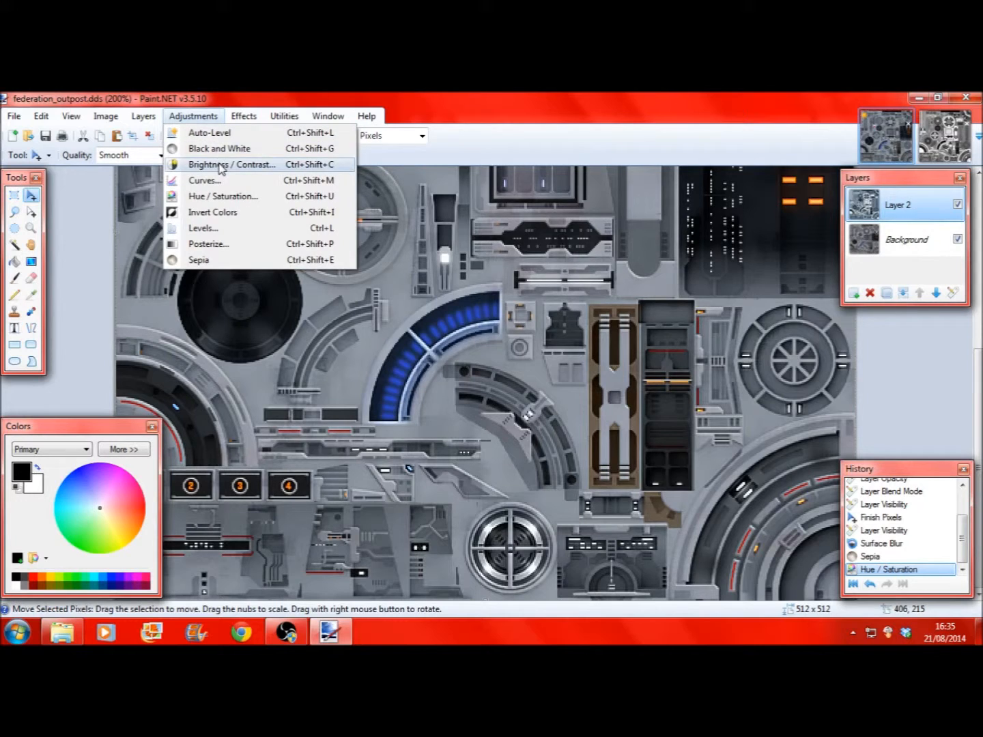
left_click(209, 243)
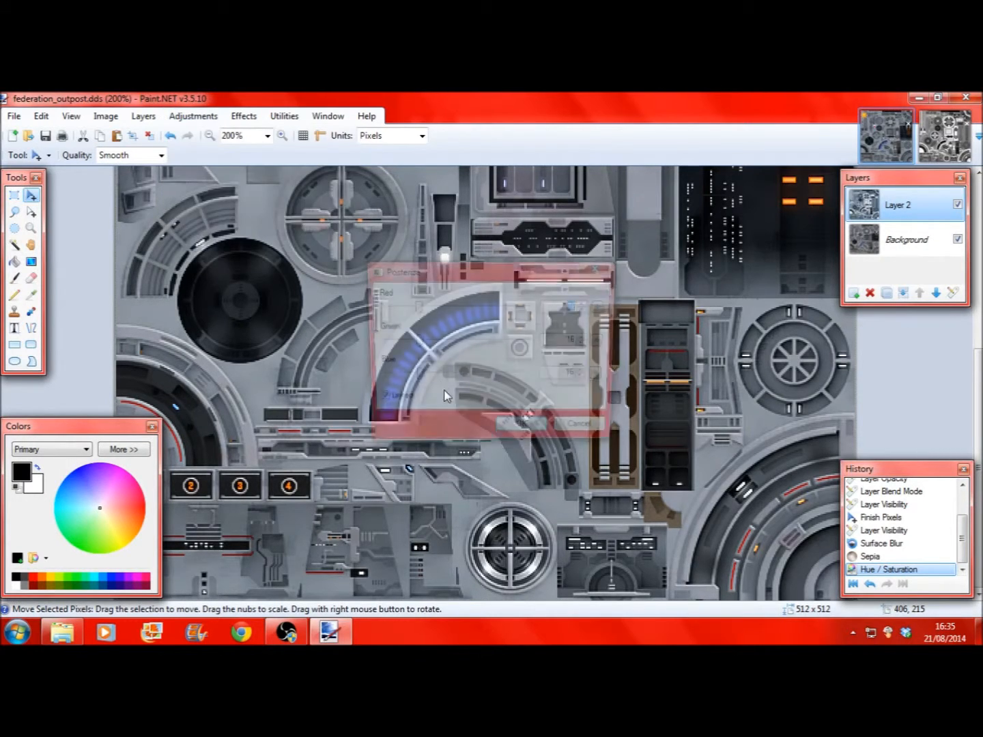
left_click_drag(414, 341, 606, 343)
left_click(587, 433)
left_click(193, 116)
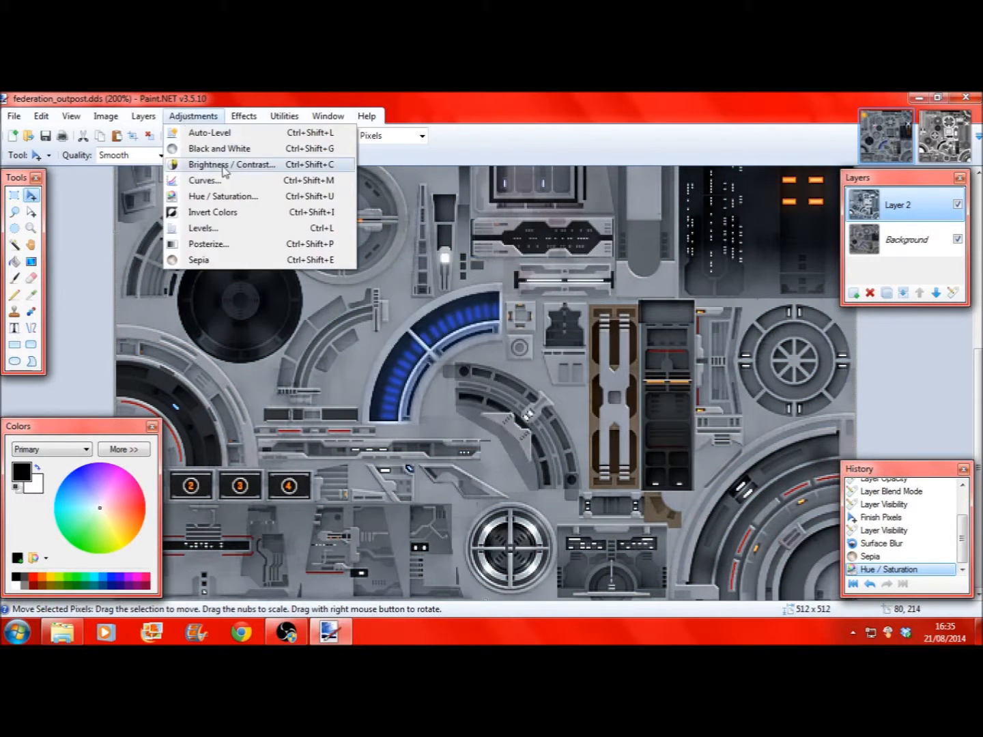
left_click(239, 180)
left_click_drag(422, 271, 555, 470)
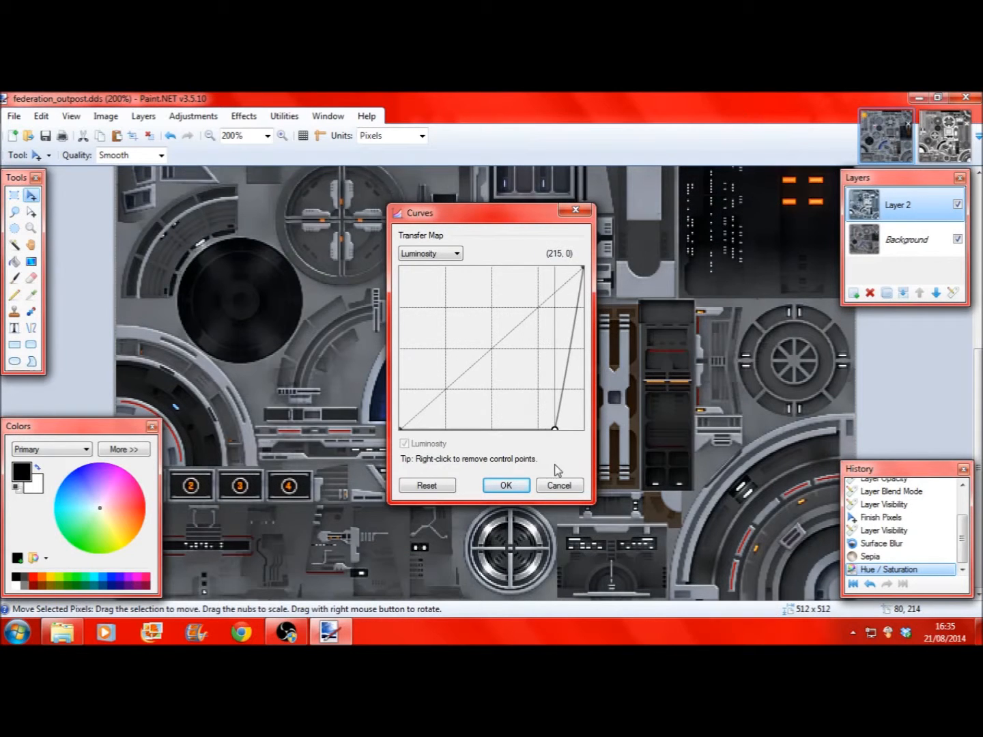
left_click(574, 211)
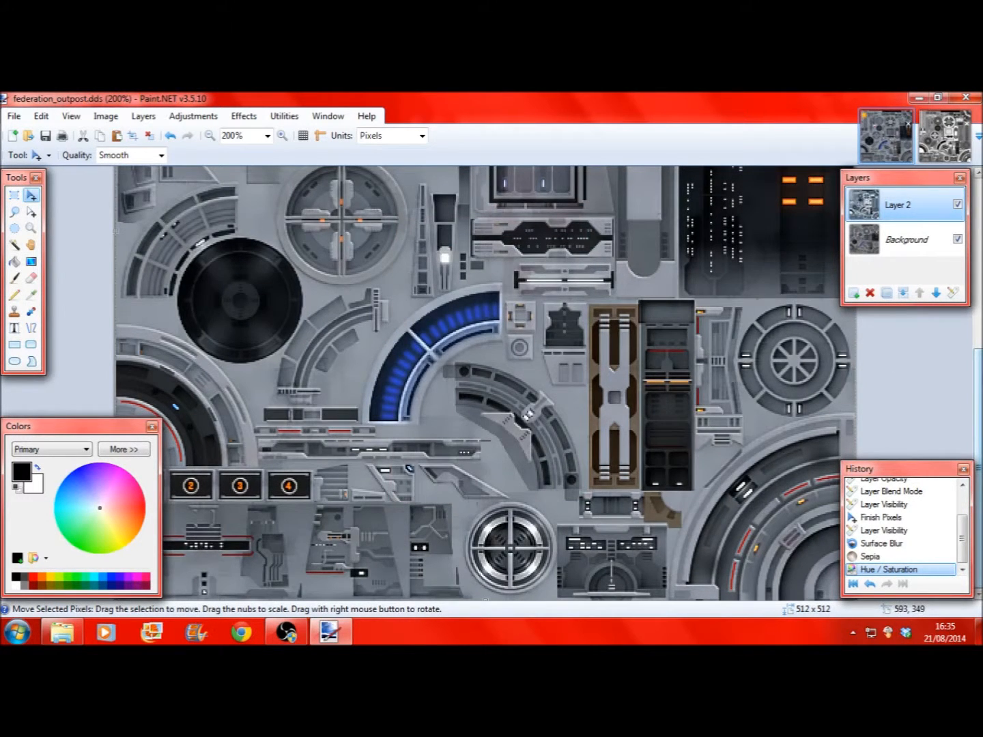
Save the retextured outpost image to the Desktop as federation_outpost in JPEG format, flattening its layers
scroll(527, 414, "up", 5)
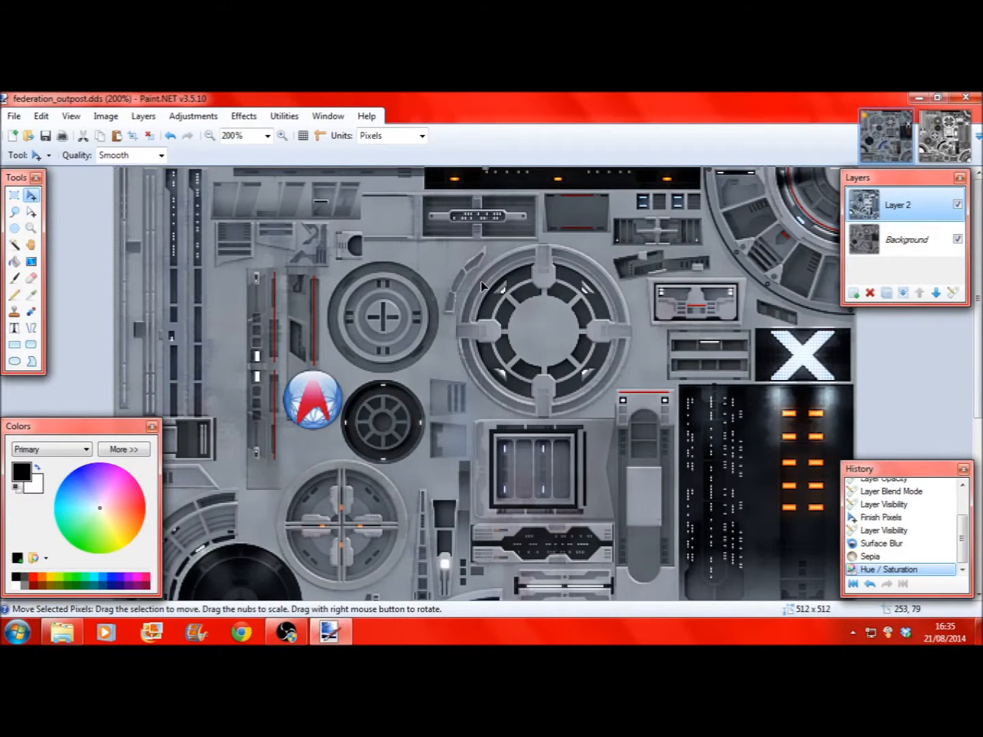
scroll(484, 284, "down", 5)
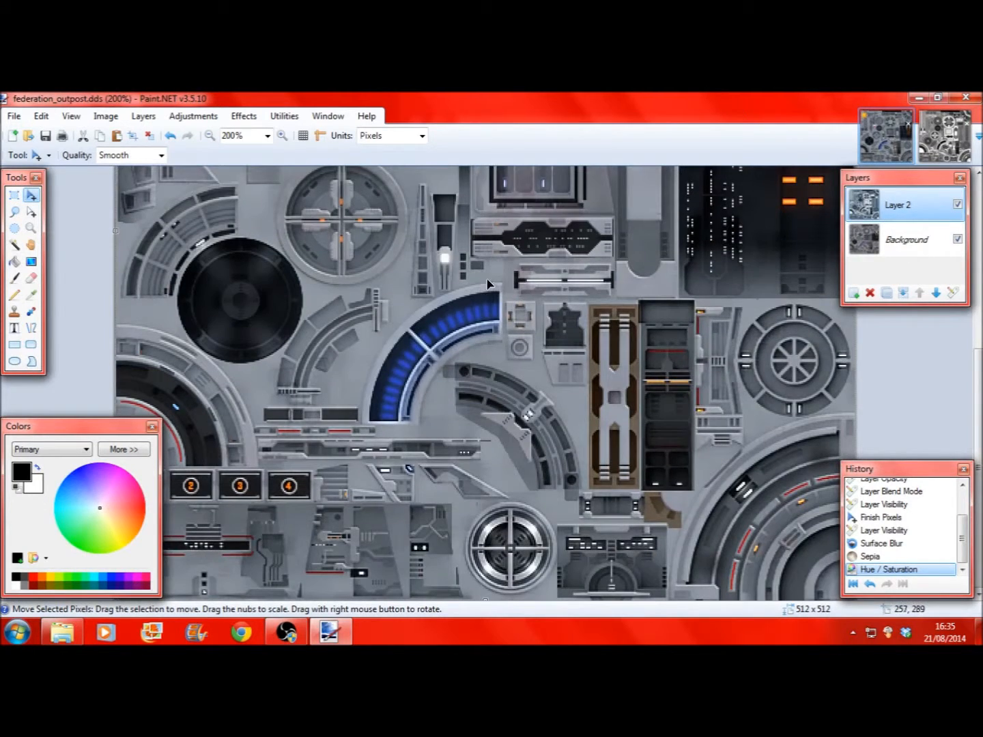
left_click(209, 136)
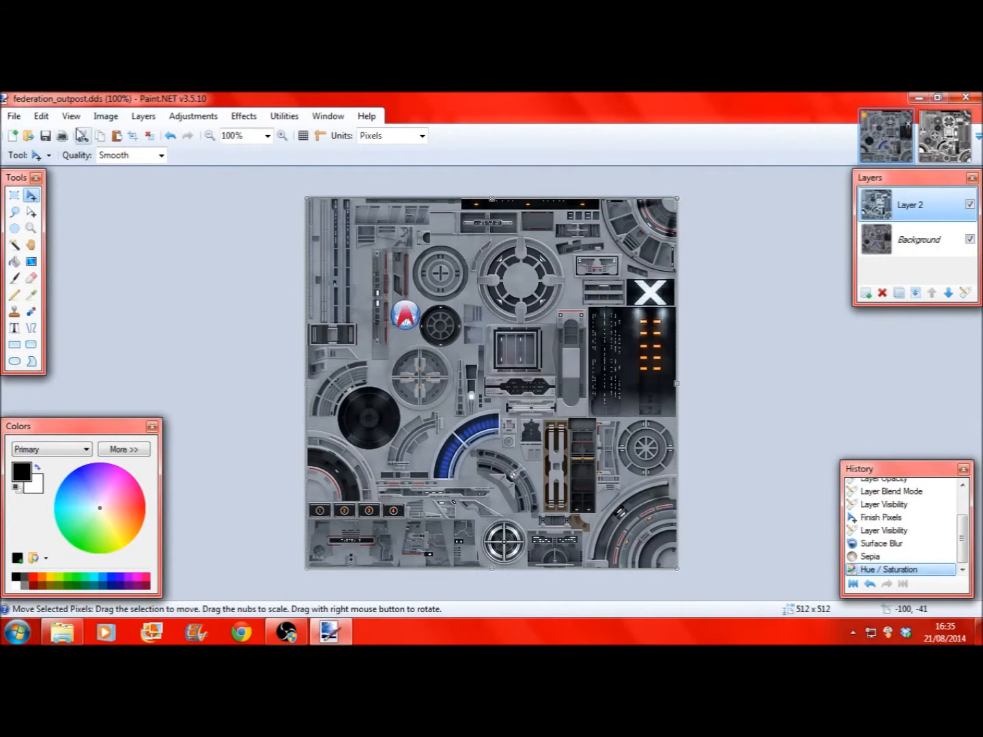
left_click(9, 114)
left_click(40, 234)
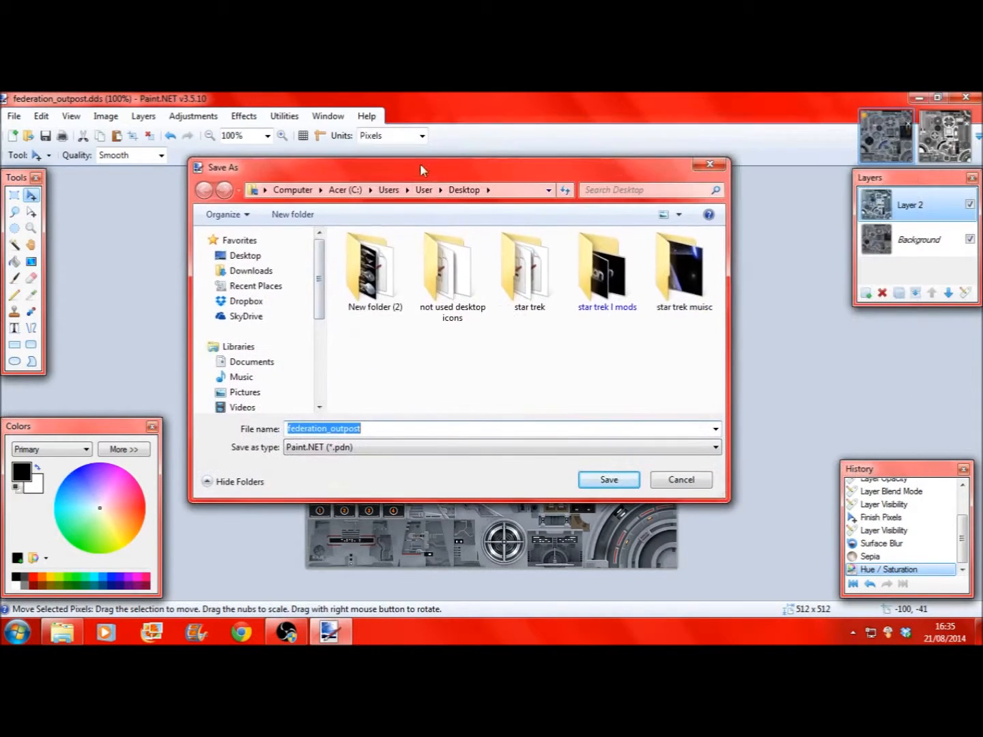
left_click(366, 448)
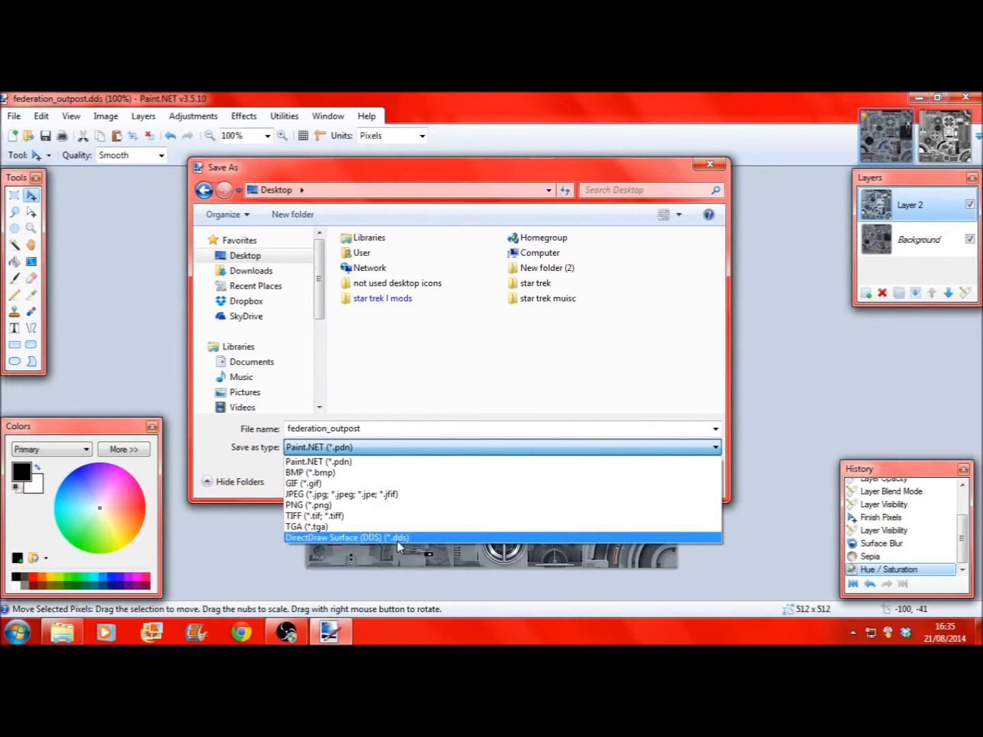
left_click(457, 495)
left_click(620, 481)
key("Return")
key("Return")
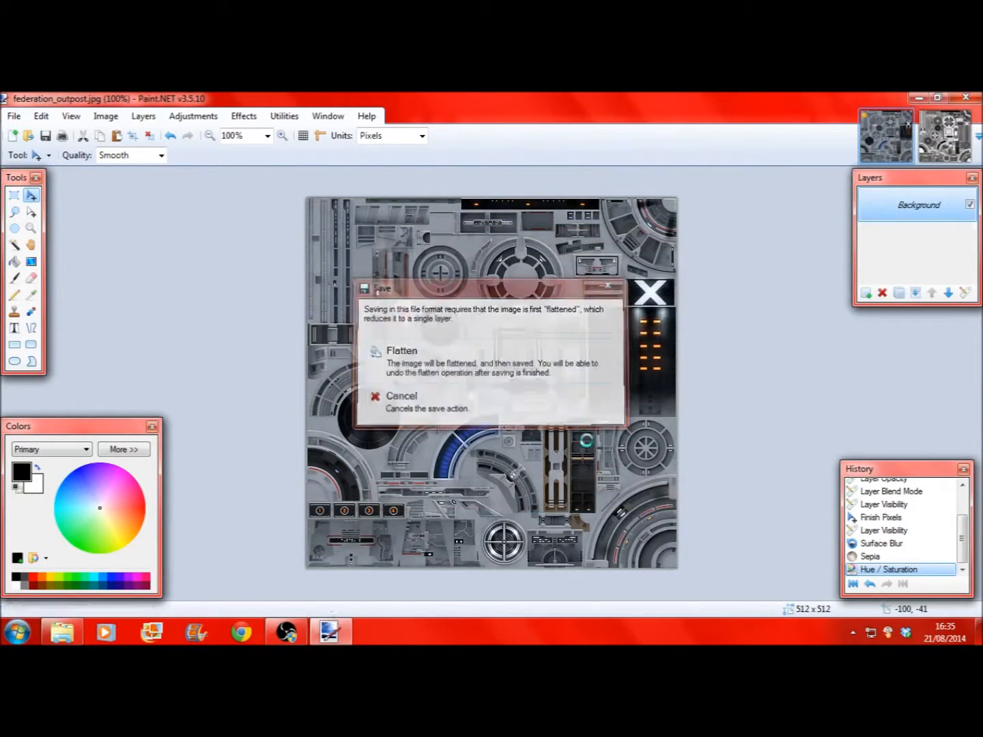
Close Paint.NET, open the original federation_outpost texture in the MSTS TGA/ACE Bitmap Manipulator and open its alpha channel for editing
left_click(966, 98)
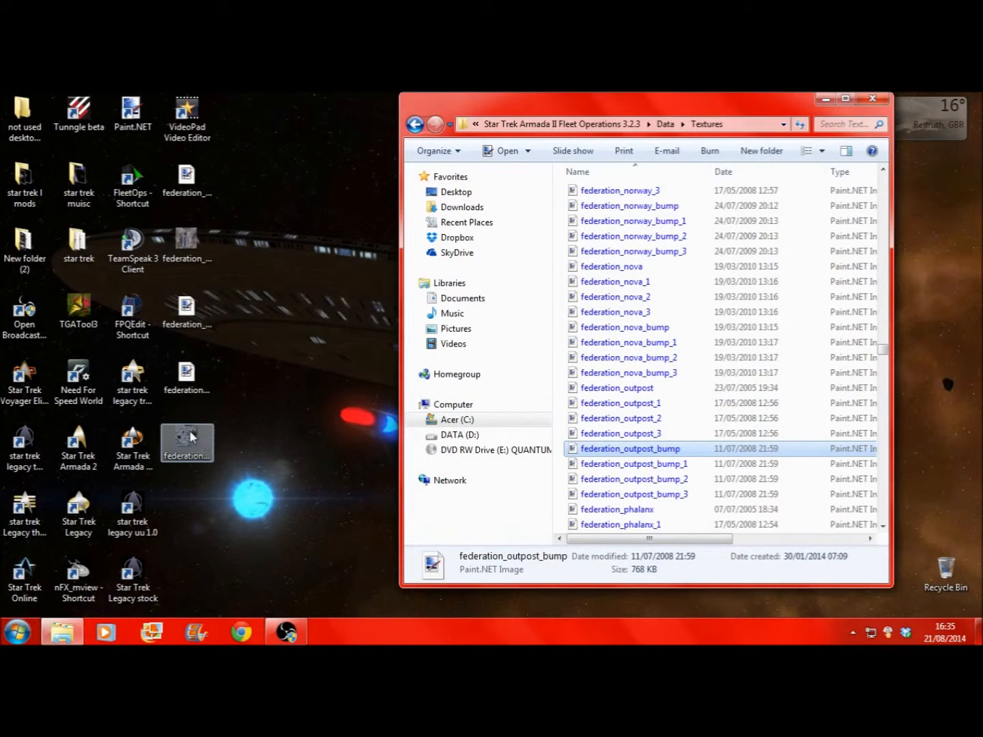
right_click(618, 388)
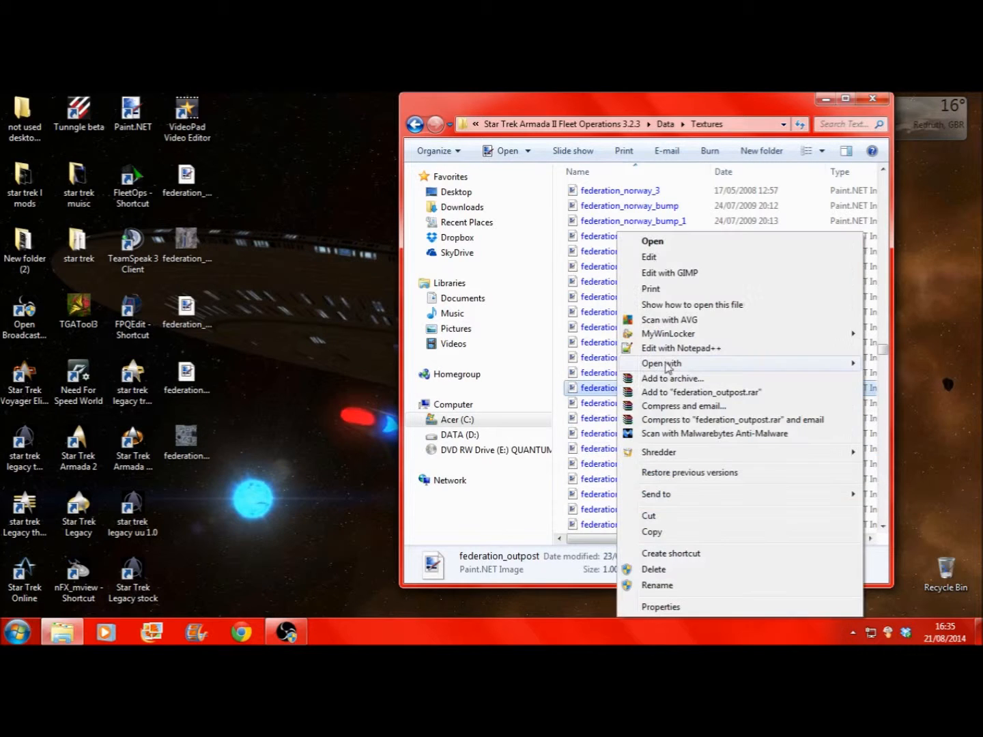
mouse_move(667, 367)
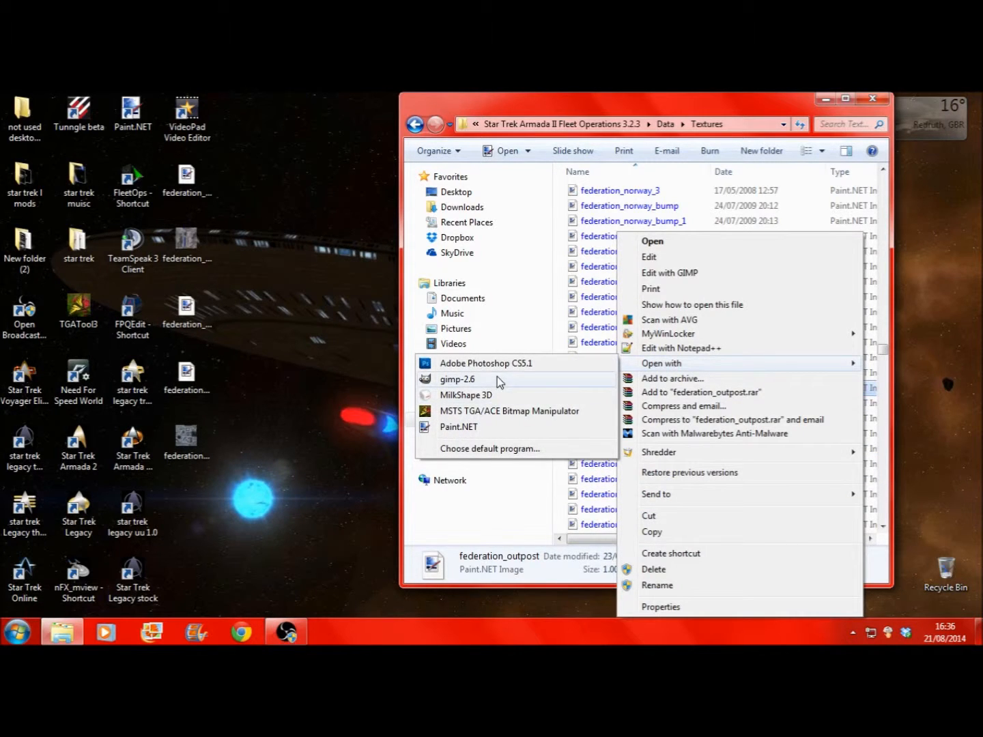
left_click(488, 410)
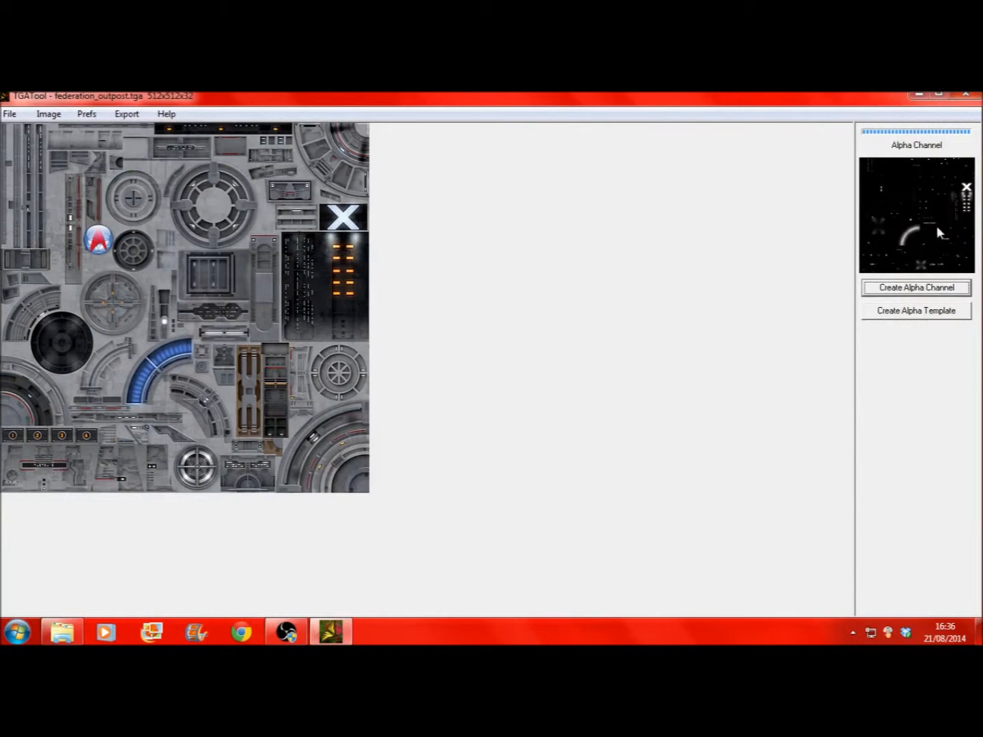
left_click(915, 223)
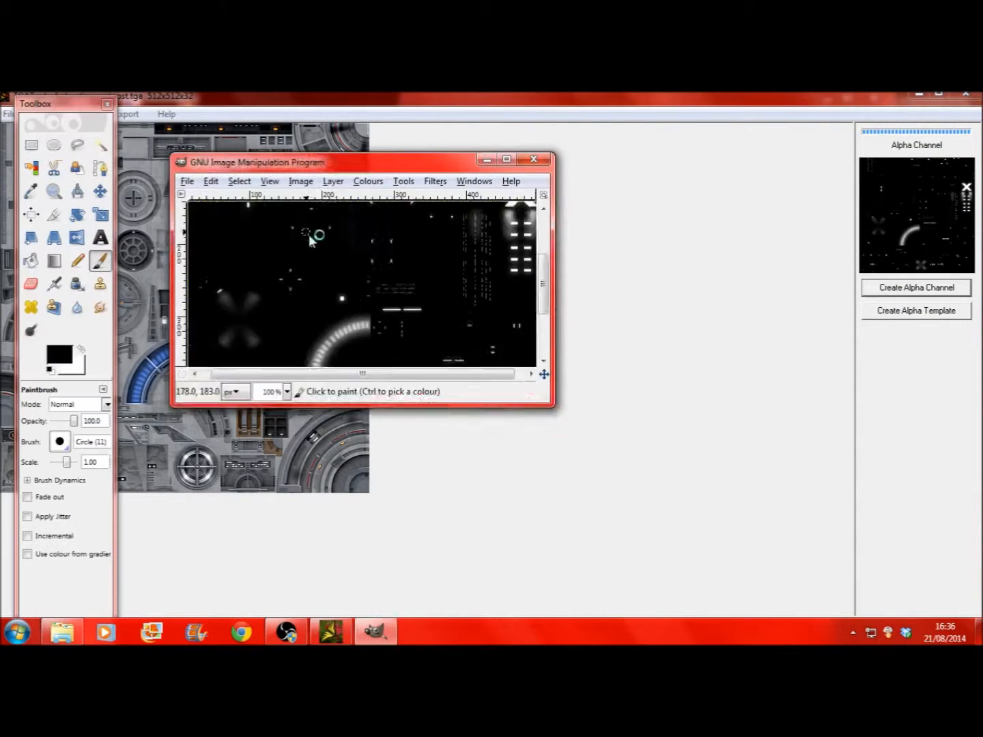
Examine the outpost alpha channel's light spots in GIMP at 200%, over both the upper and lower parts
left_click(528, 159)
left_click(53, 192)
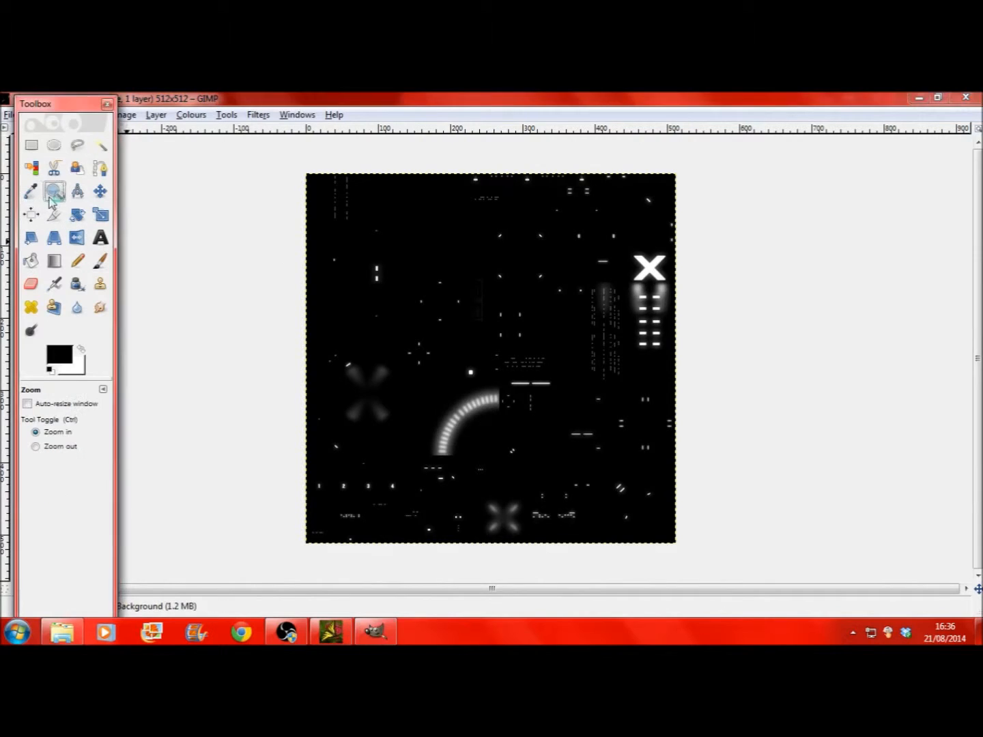
left_click(376, 297)
scroll(902, 286, "down", 5)
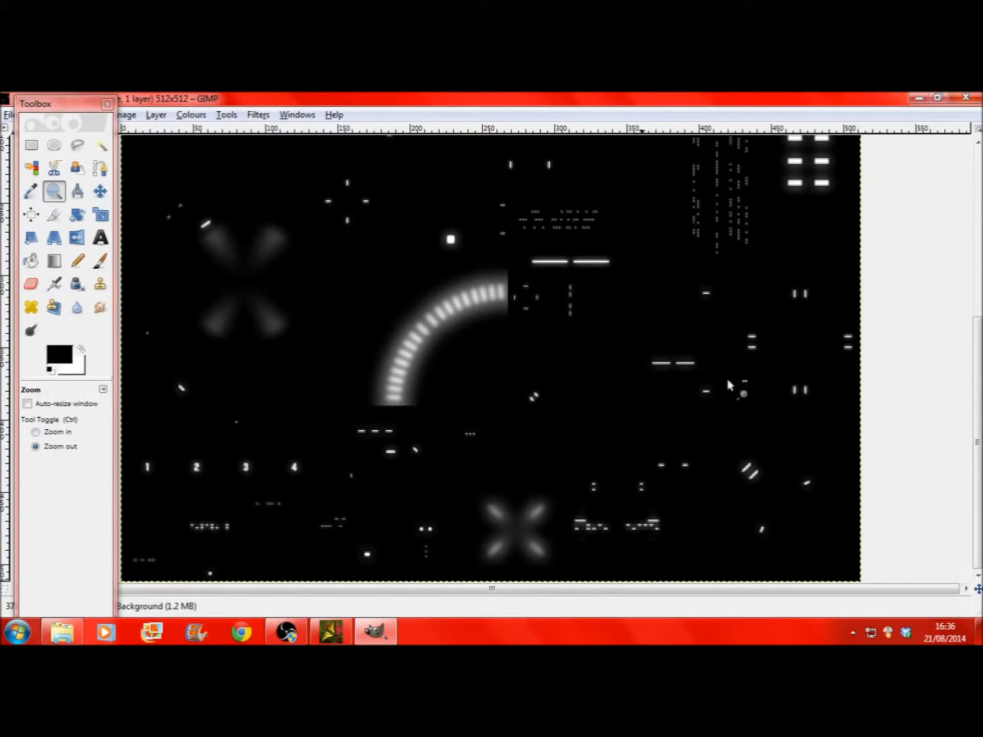
left_click_drag(979, 339, 975, 162)
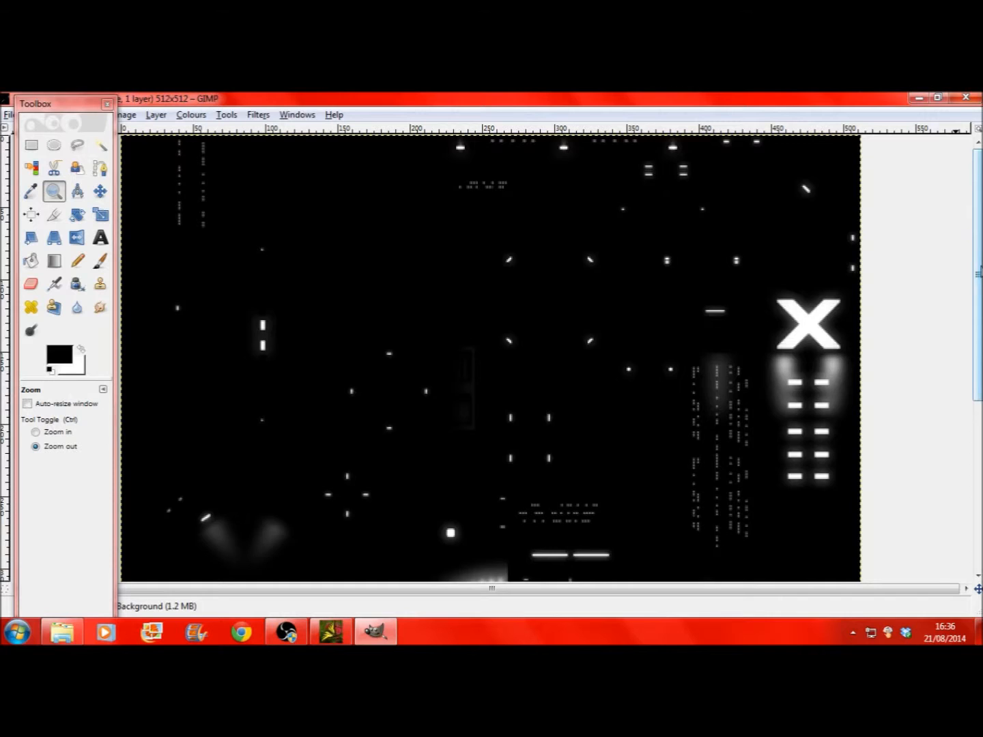
left_click_drag(978, 274, 979, 443)
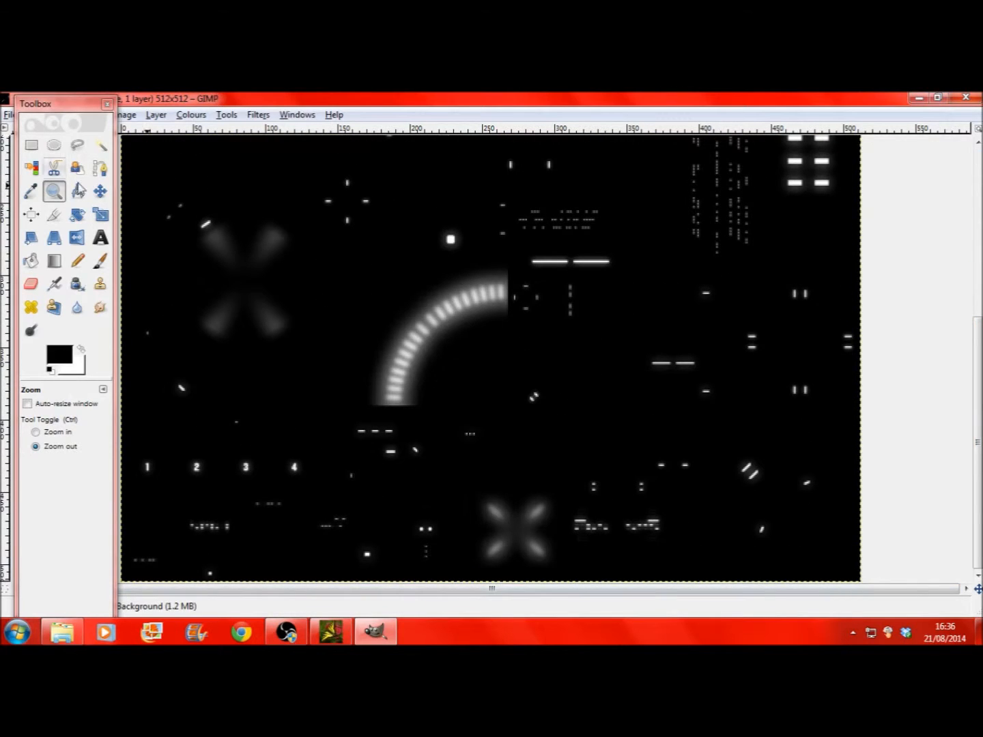
Save a copy of the alpha channel to the Desktop as tgatrns3.bmp, and close GIMP and TGATool
left_click_drag(69, 101, 41, 145)
left_click(11, 115)
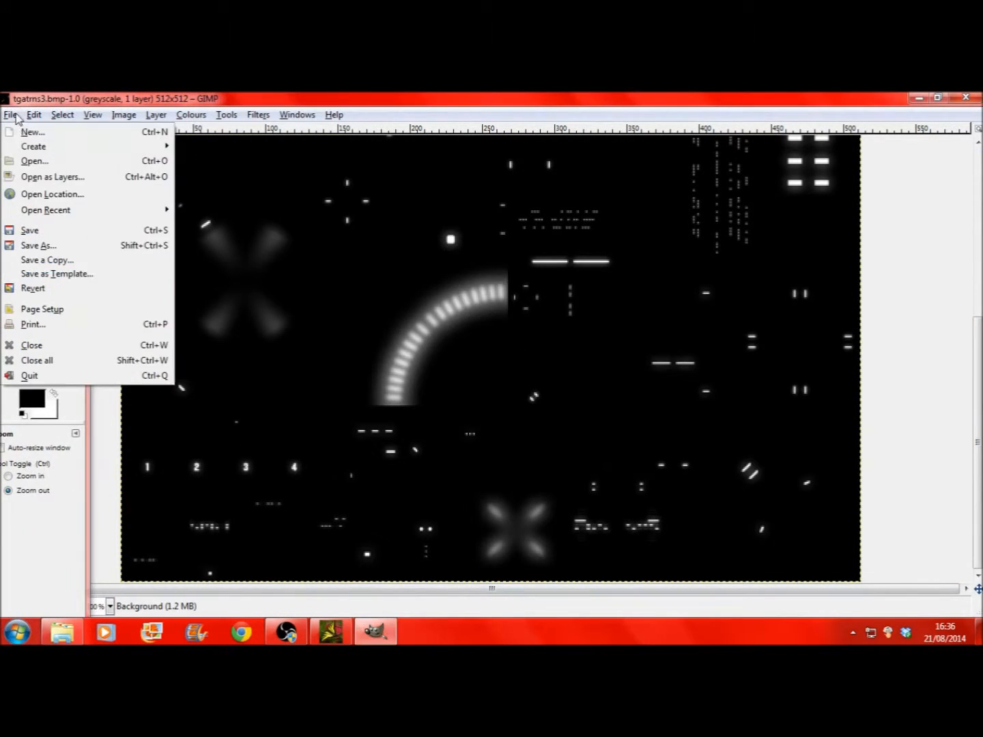
left_click(48, 259)
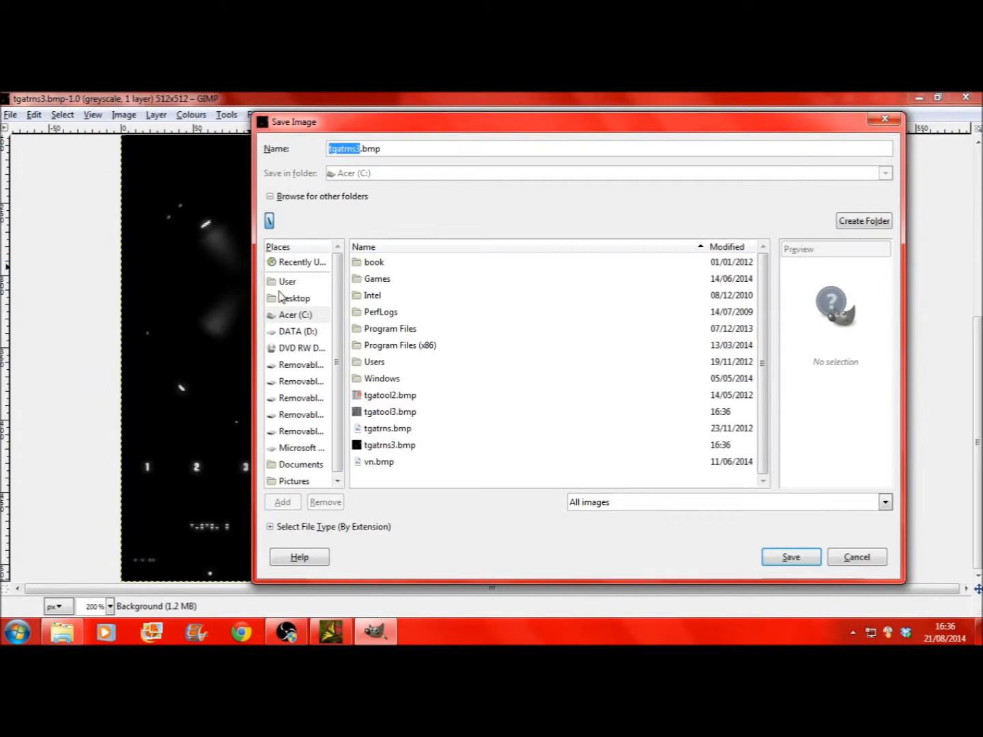
left_click(293, 298)
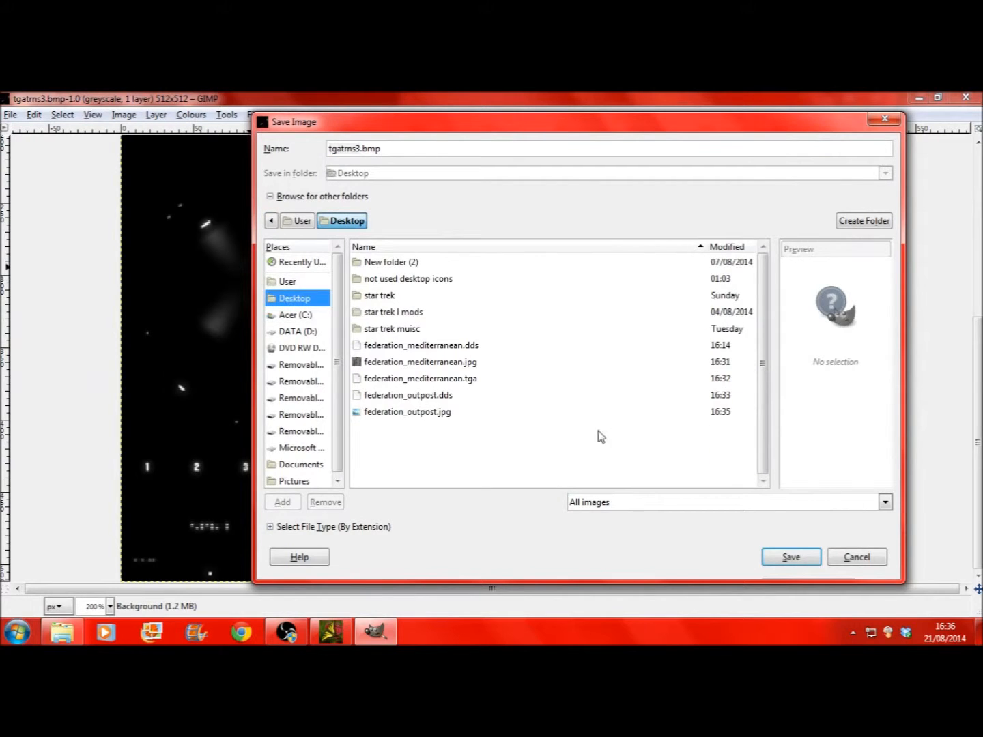
left_click(792, 558)
key("Return")
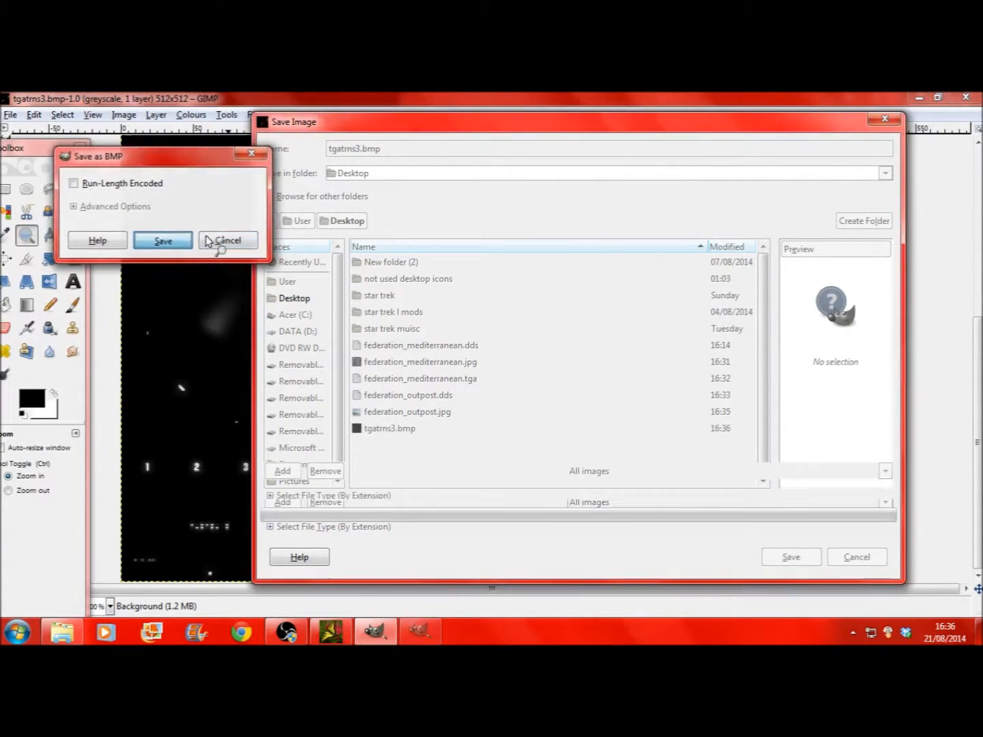
left_click(966, 98)
left_click(538, 160)
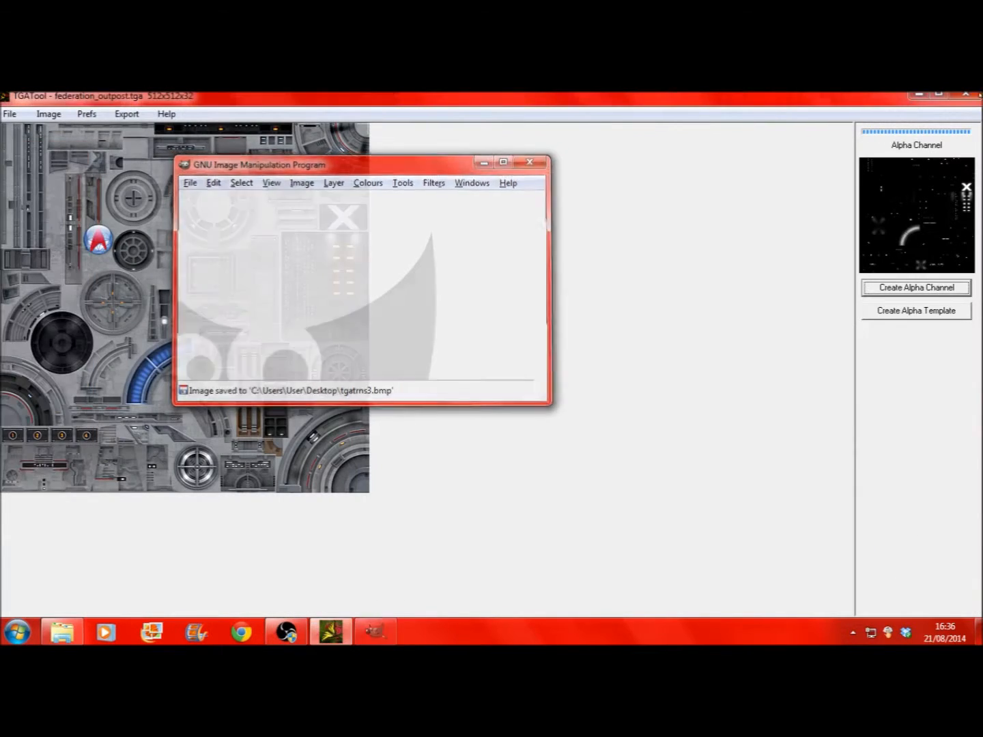
key("alt+F4")
Open tgatrns3.bmp and federation_outpost.jpg from the Desktop in Paint.NET
right_click(185, 508)
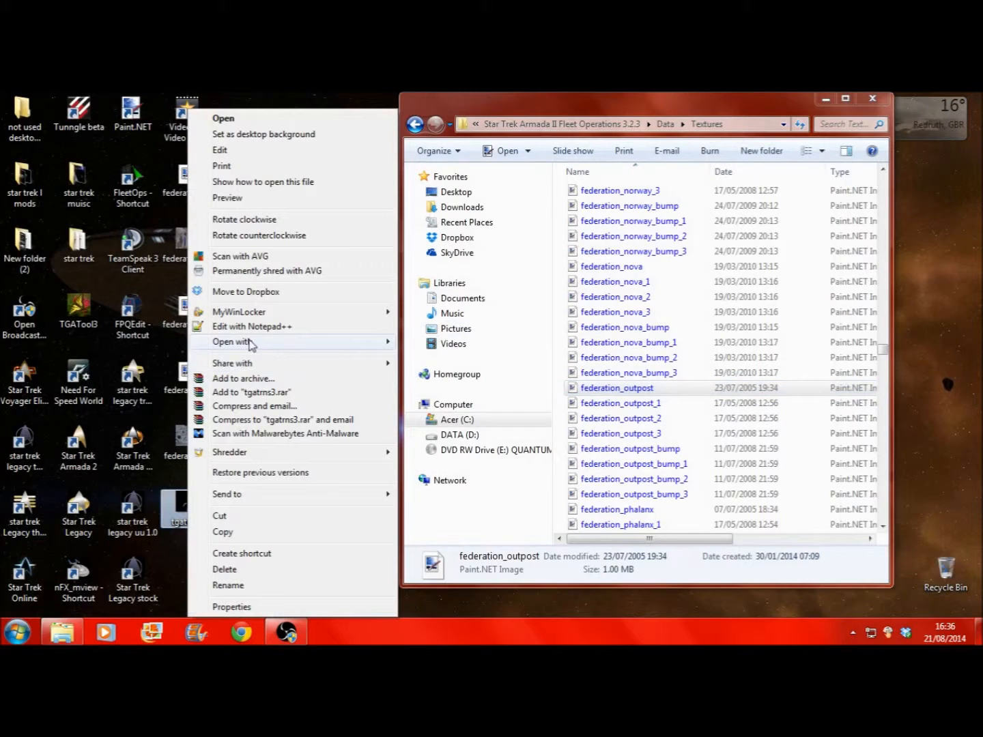
mouse_move(248, 341)
left_click(437, 389)
right_click(186, 443)
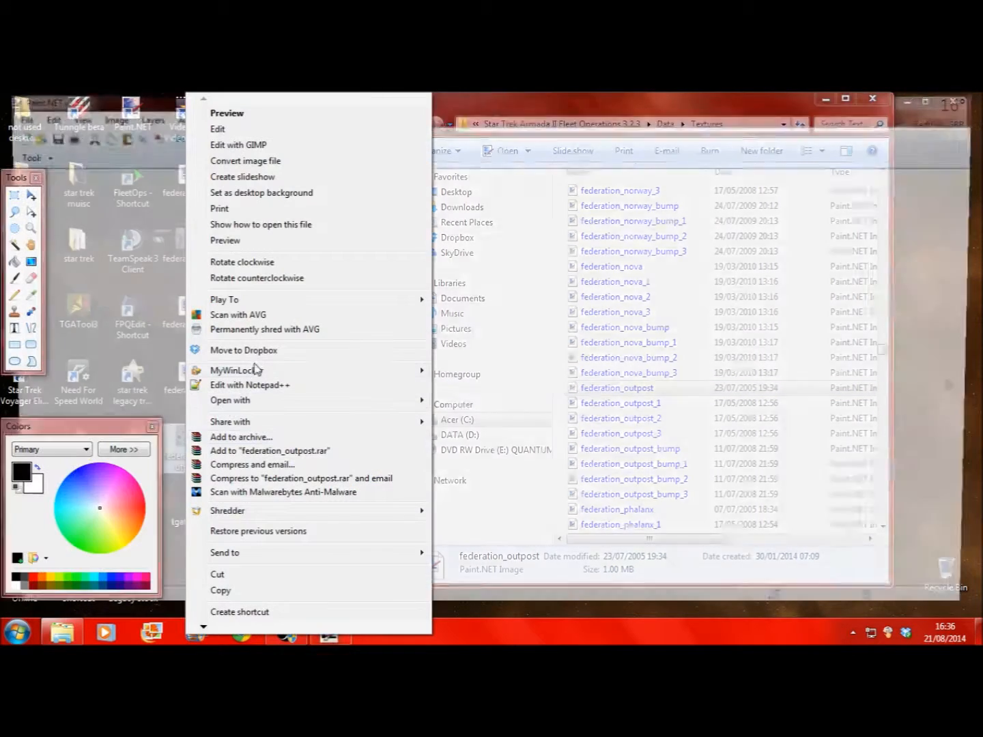
mouse_move(345, 403)
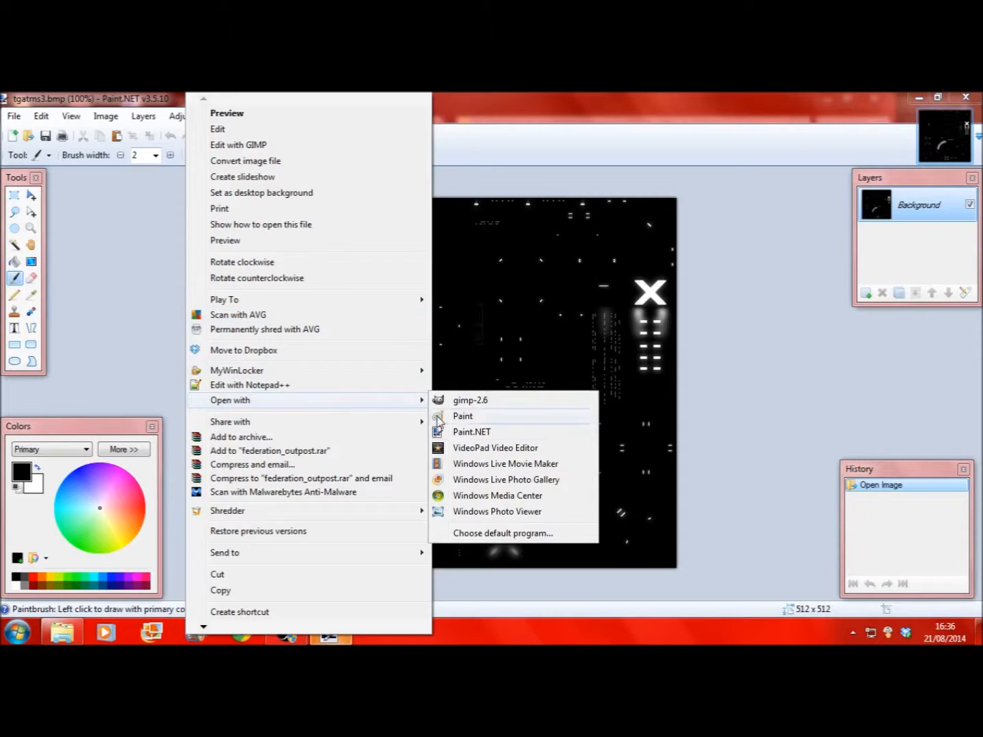
left_click(477, 431)
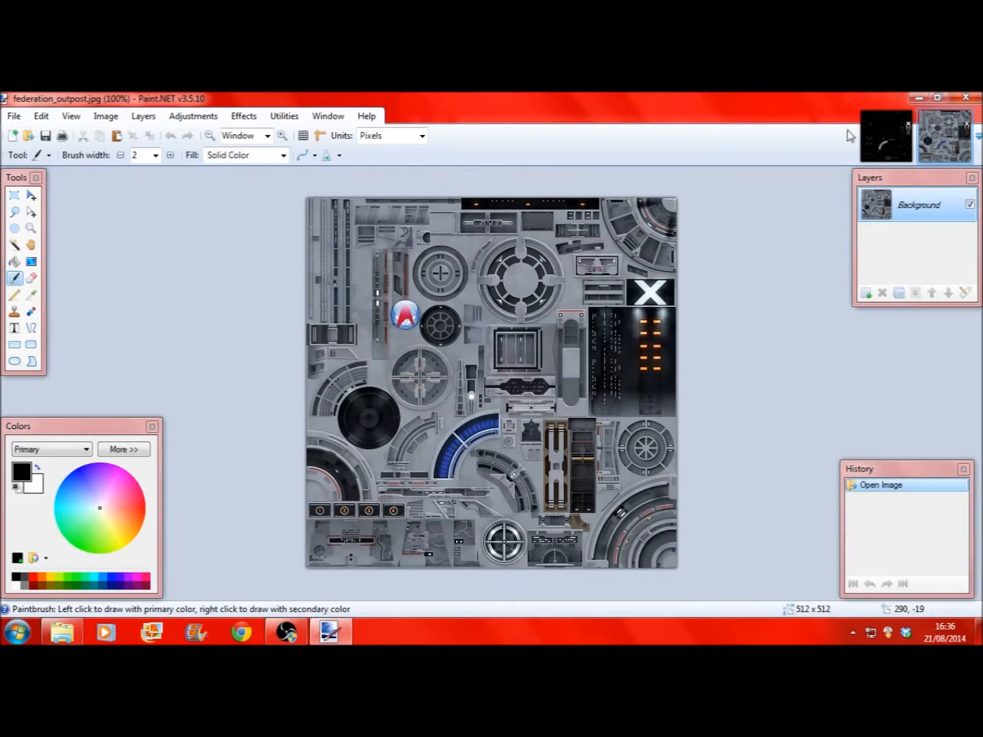
Copy the whole tgatrns3.bmp image and paste it into a new layer of federation_outpost.jpg
left_click(864, 144)
left_click(40, 118)
left_click(71, 302)
left_click(40, 117)
left_click(63, 180)
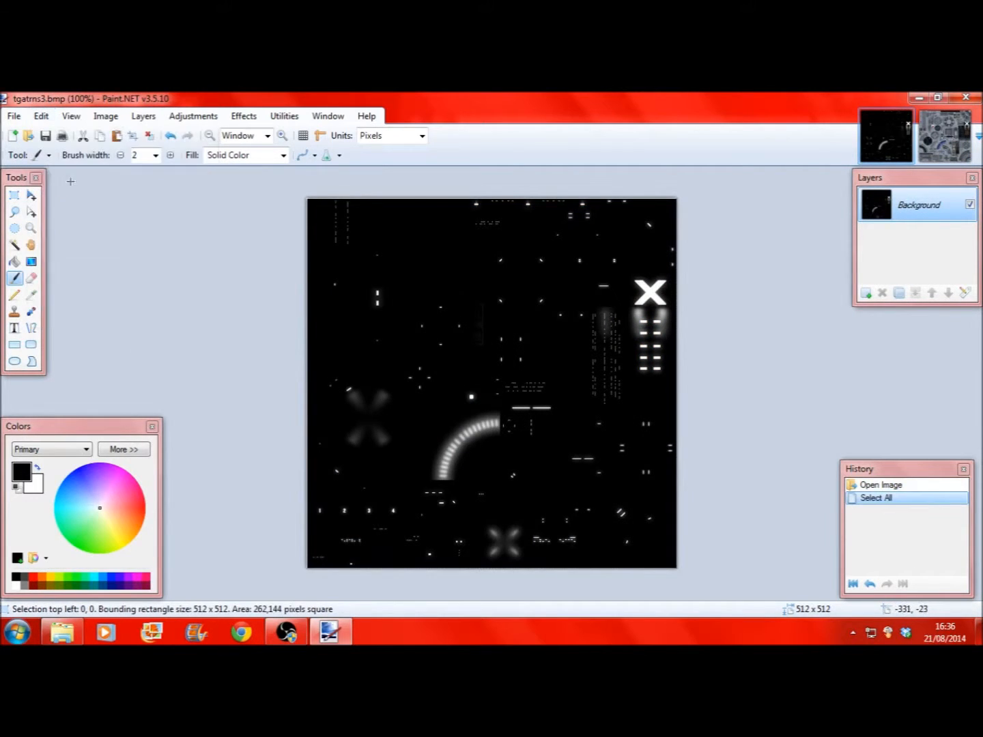
left_click(923, 144)
left_click(40, 117)
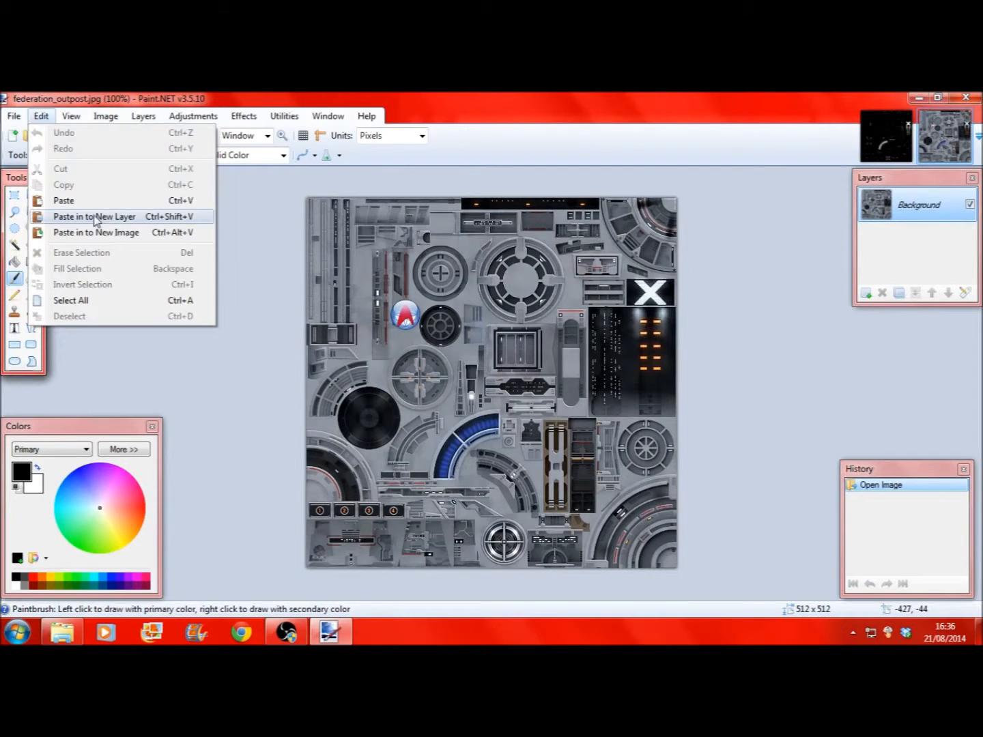
left_click(89, 218)
Set the blend mode of the pasted alpha layer, Layer 2, to Multiply
double_click(901, 206)
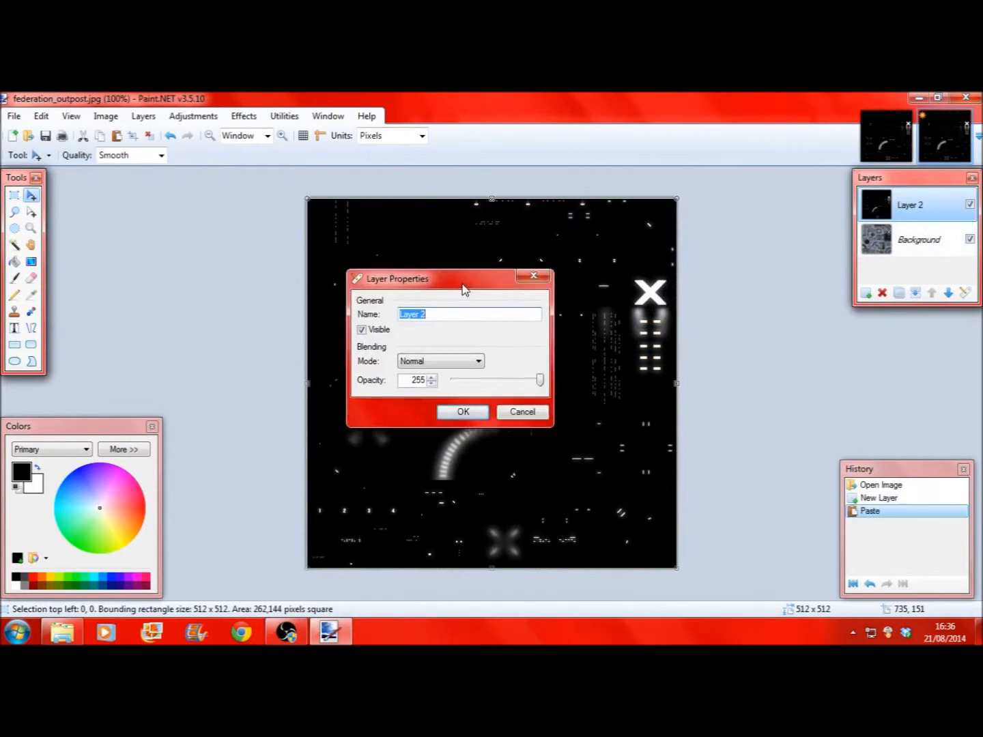
left_click_drag(497, 291, 175, 237)
left_click(184, 311)
scroll(185, 311, "down", 1)
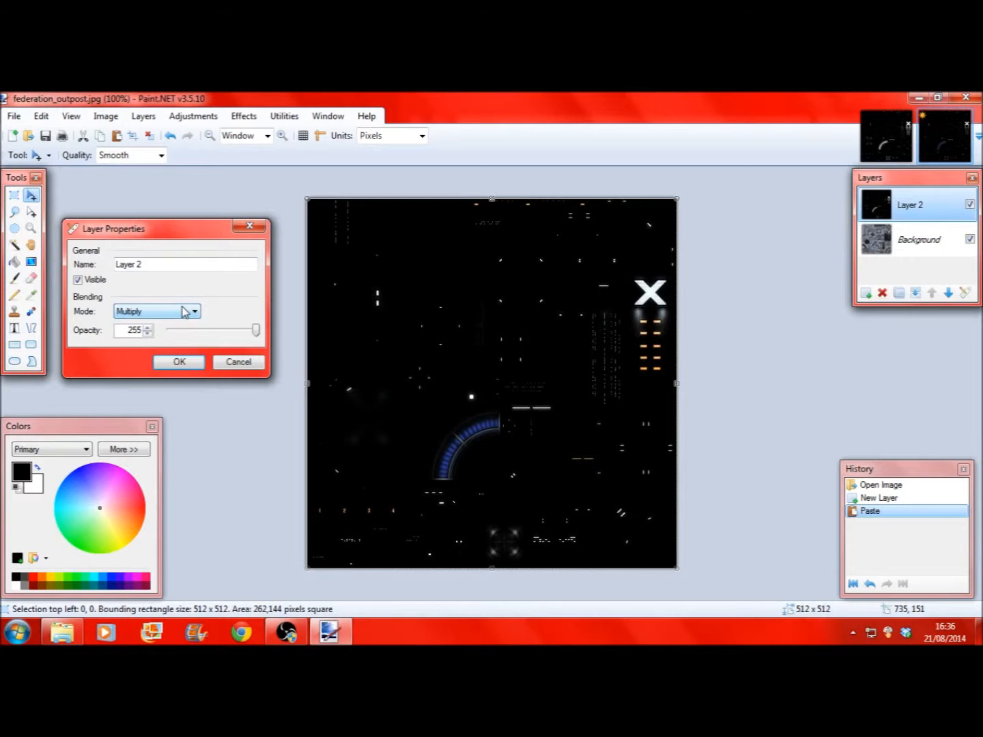
left_click(176, 362)
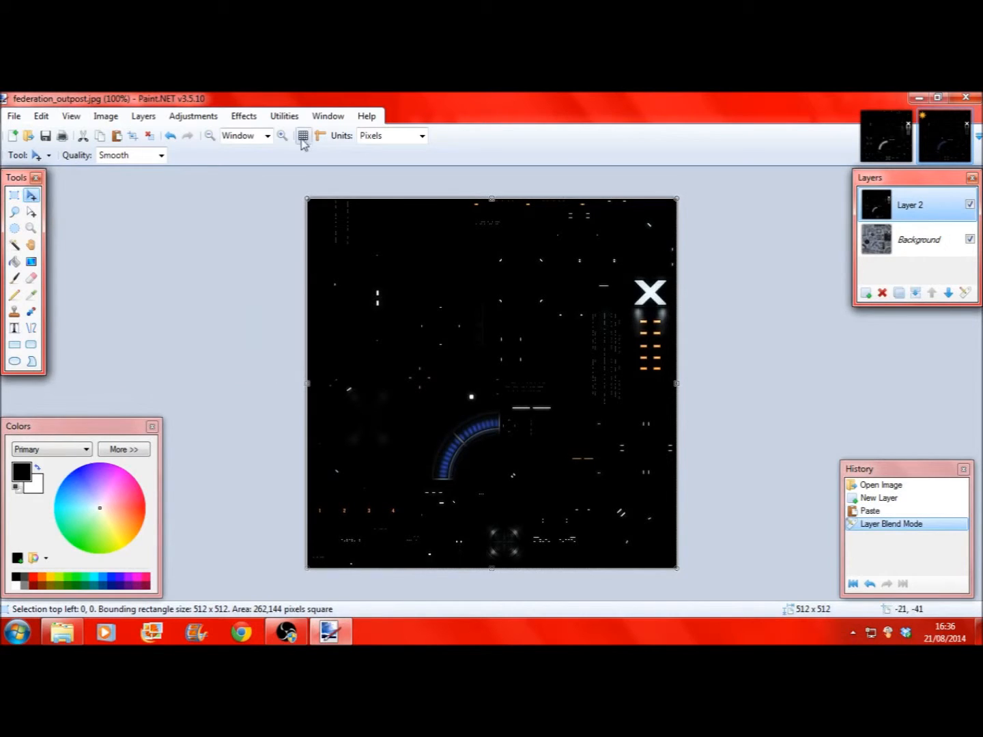
Examine the coloured light details of the multiplied texture at 400%, down to its lower part
left_click(282, 135)
scroll(335, 559, "down", 10)
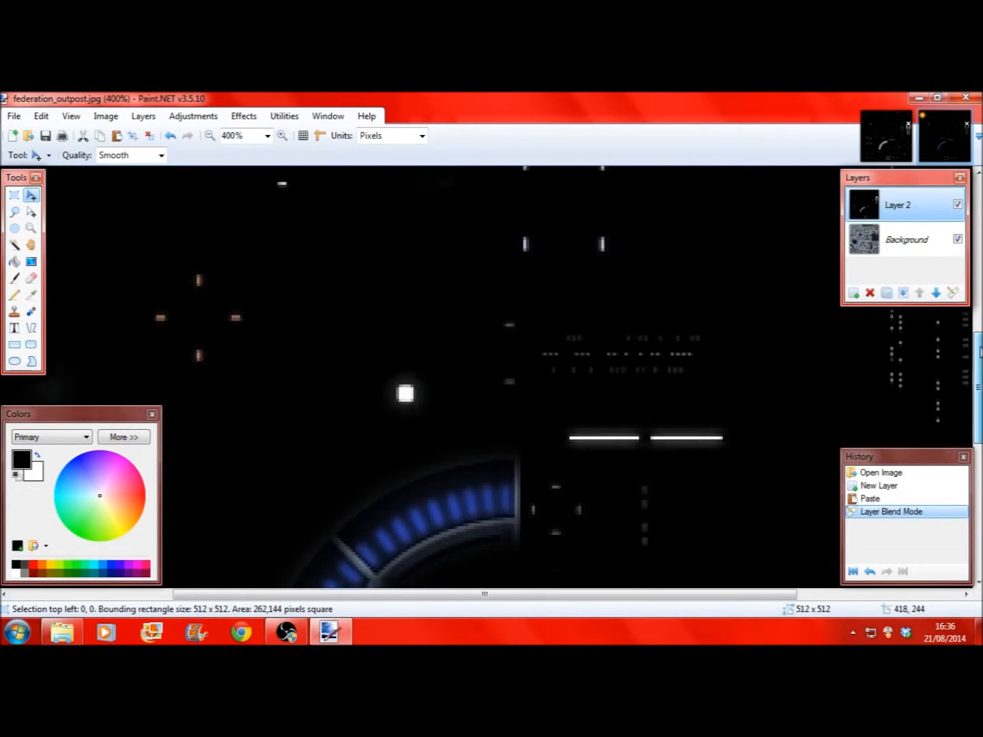
scroll(491, 376, "down", 8)
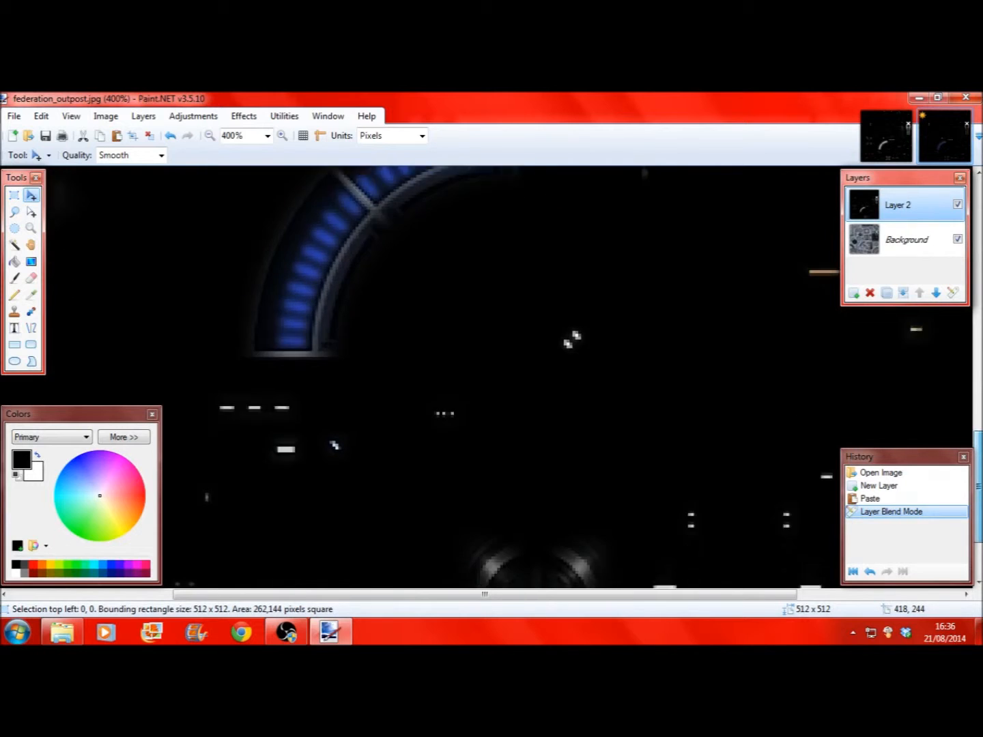
left_click_drag(457, 596, 789, 593)
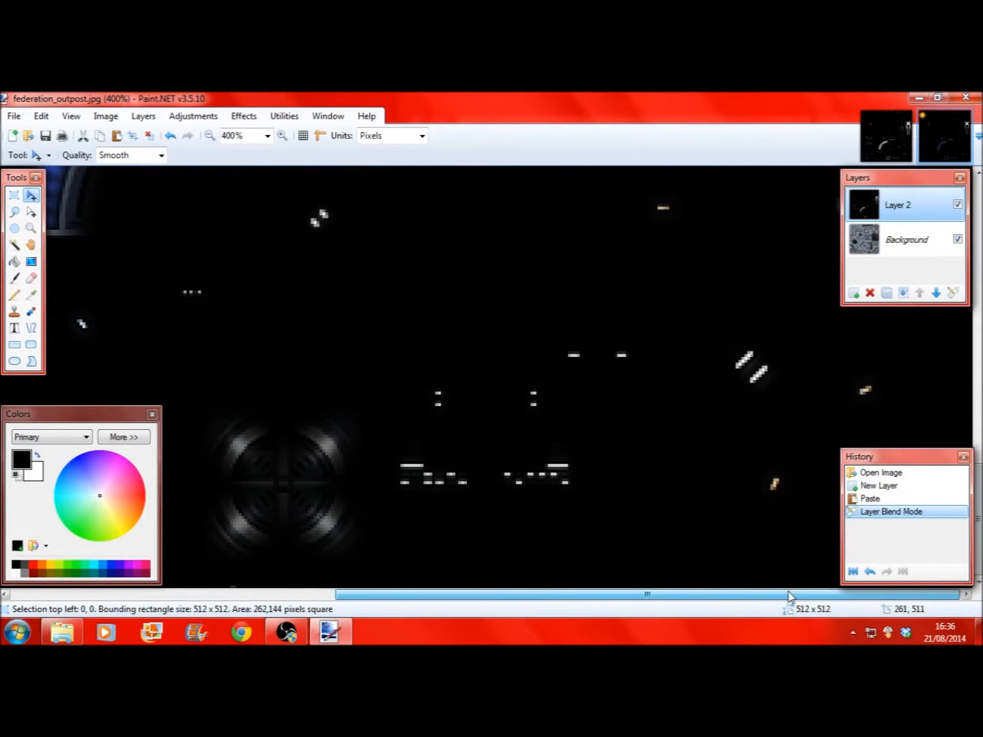
Inspect the light details in the upper part of the multiplied texture and the whole image at 66%
left_click_drag(980, 481, 981, 194)
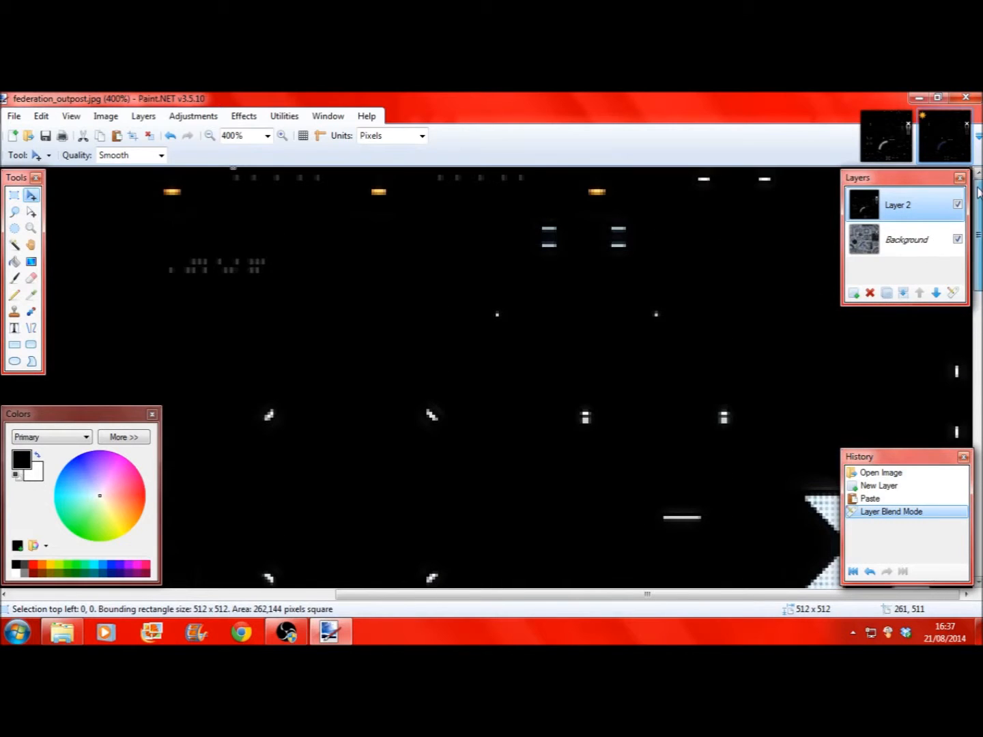
left_click(211, 136)
left_click(211, 135)
left_click(211, 136)
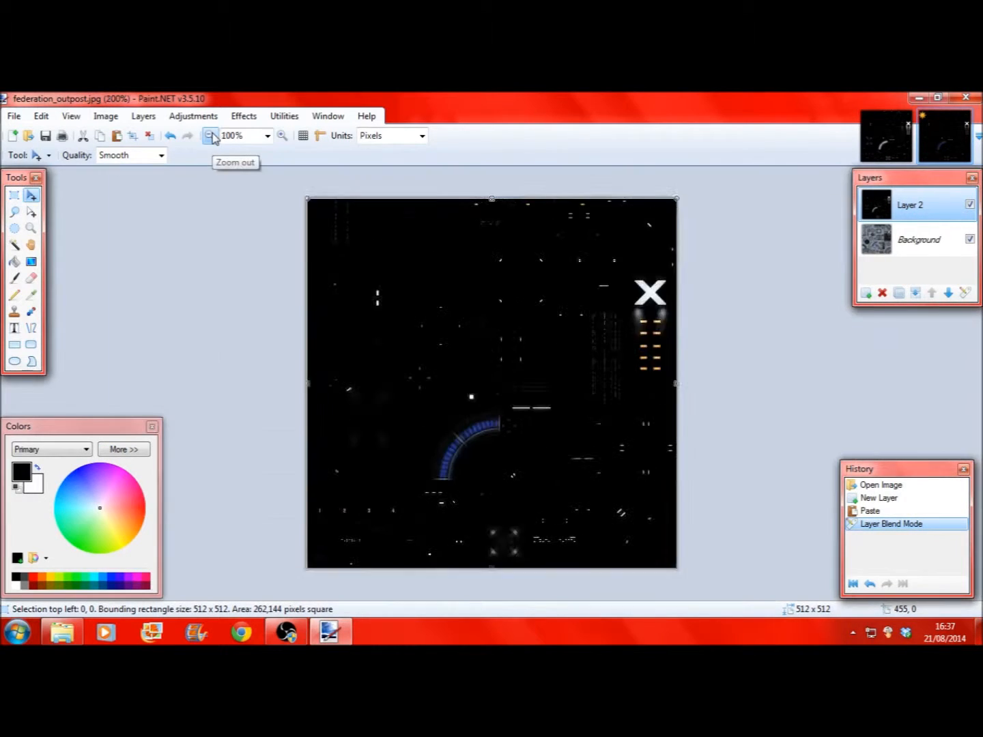
left_click(211, 135)
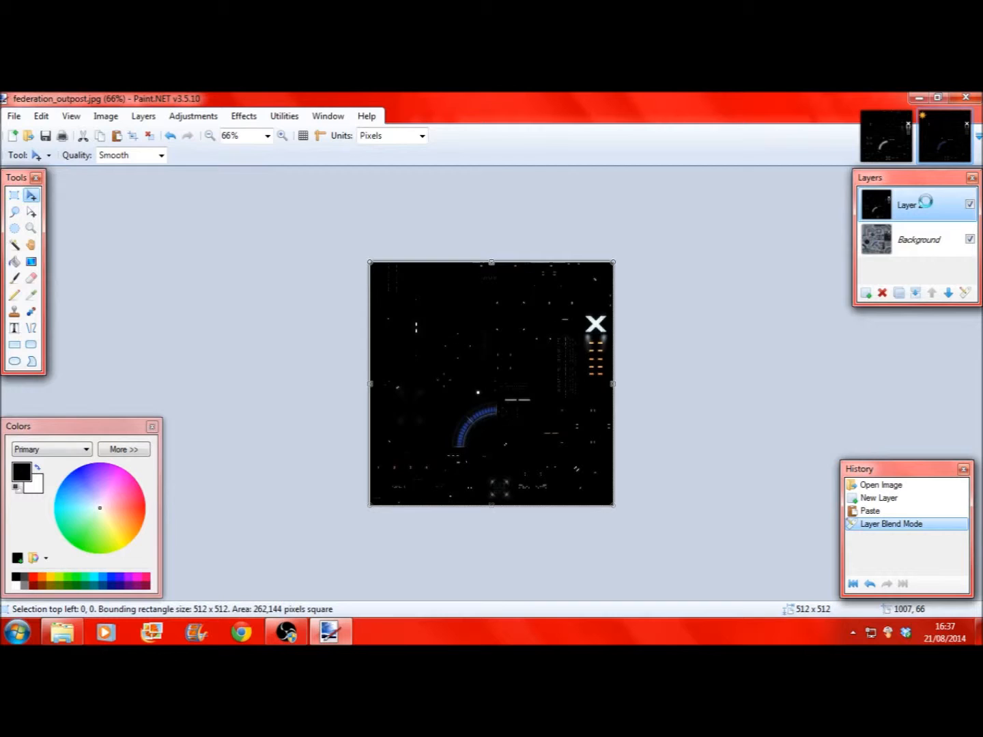
Preview the other blend modes through Xor on Layer 2, discard the choice, and close the images without saving
left_click_drag(454, 287, 207, 228)
left_click(205, 307)
scroll(205, 317, "down", 2)
scroll(205, 316, "down", 8)
scroll(204, 315, "down", 1)
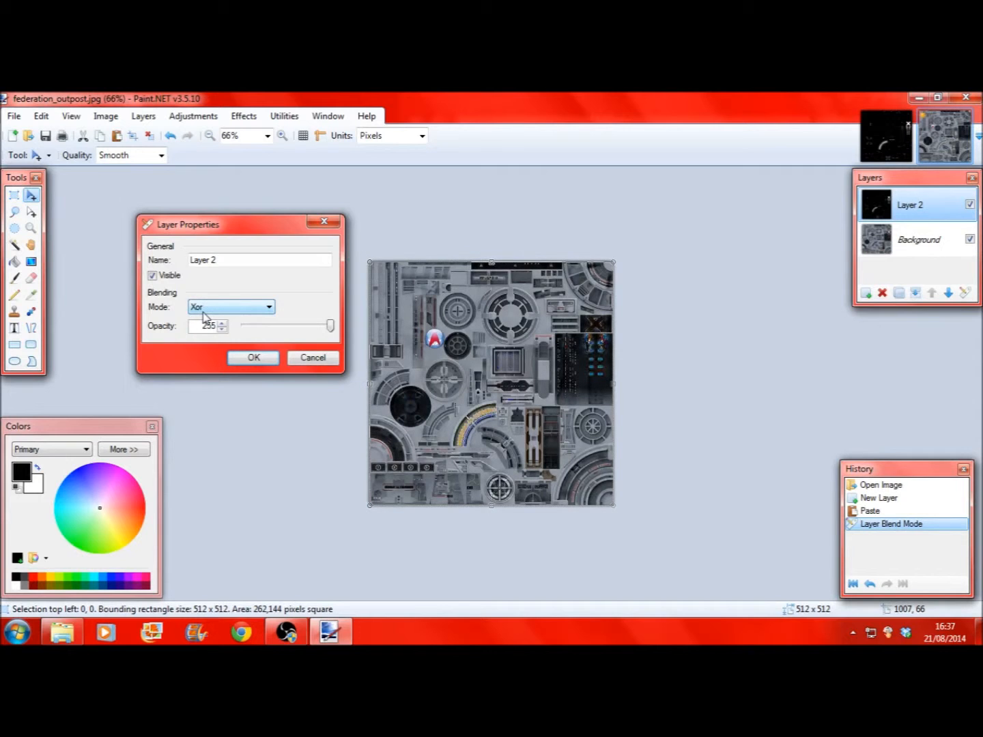
left_click(312, 358)
left_click(966, 97)
left_click(409, 400)
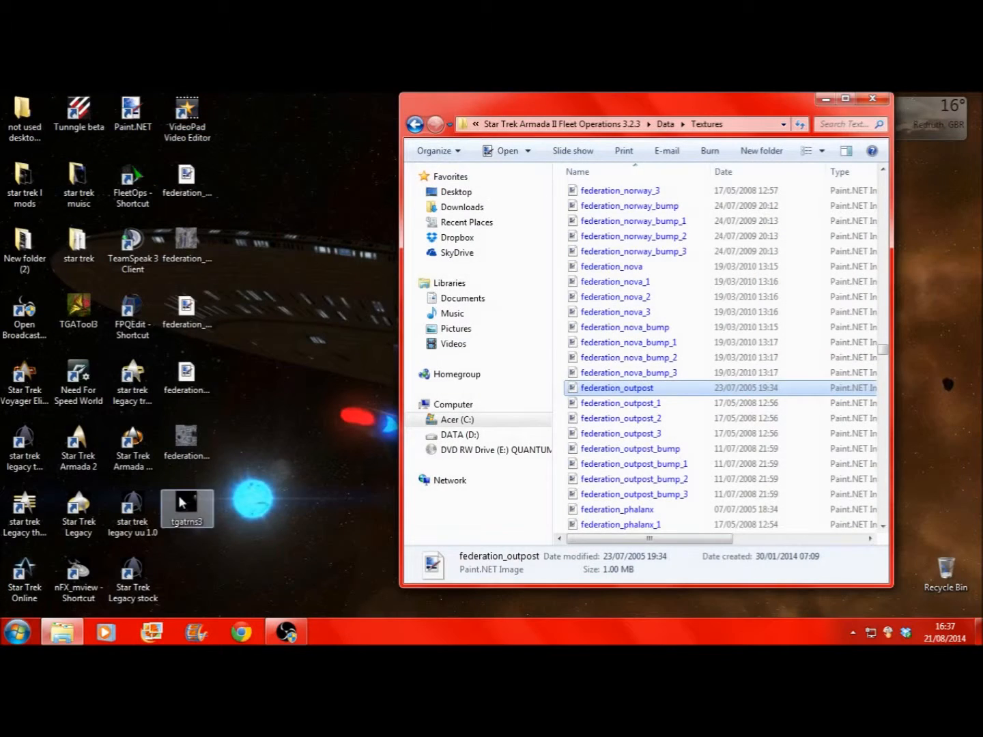
Open federation_outpost_1.tga from the Textures folder, examine it at 300%, and close it
right_click(195, 442)
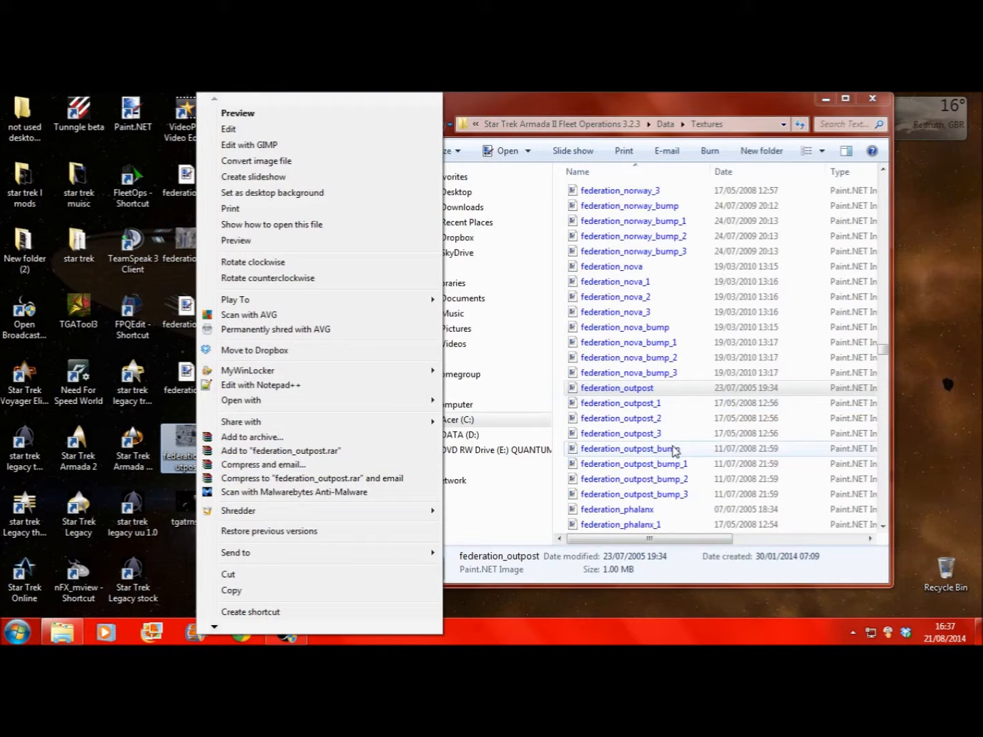
left_click(612, 419)
left_click(605, 403)
double_click(606, 403)
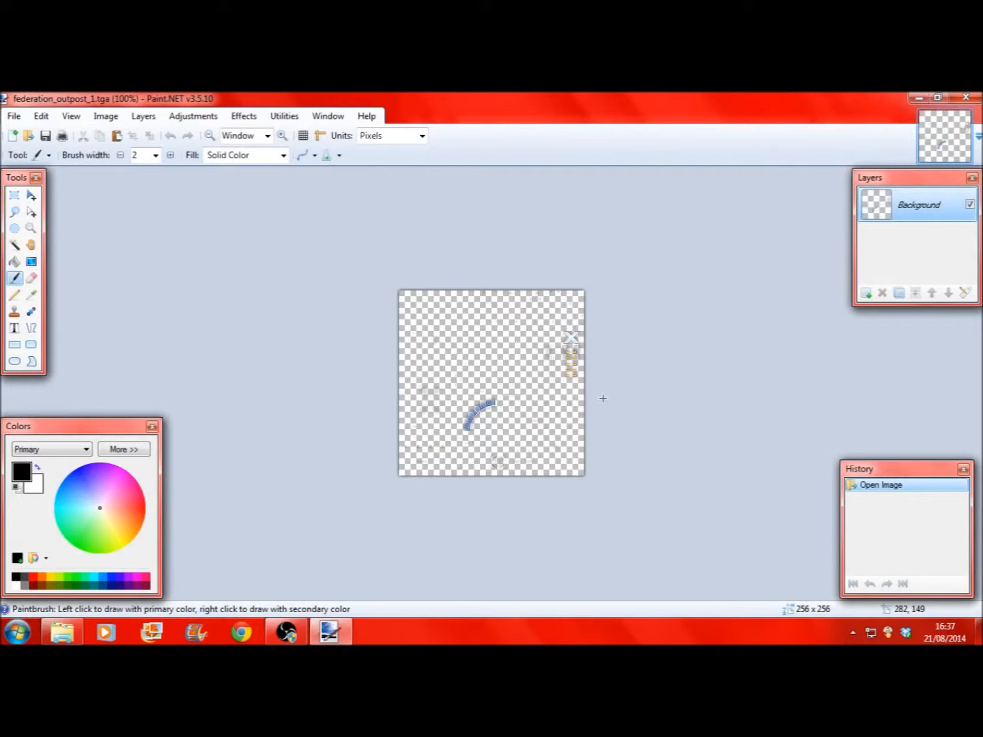
left_click(282, 136)
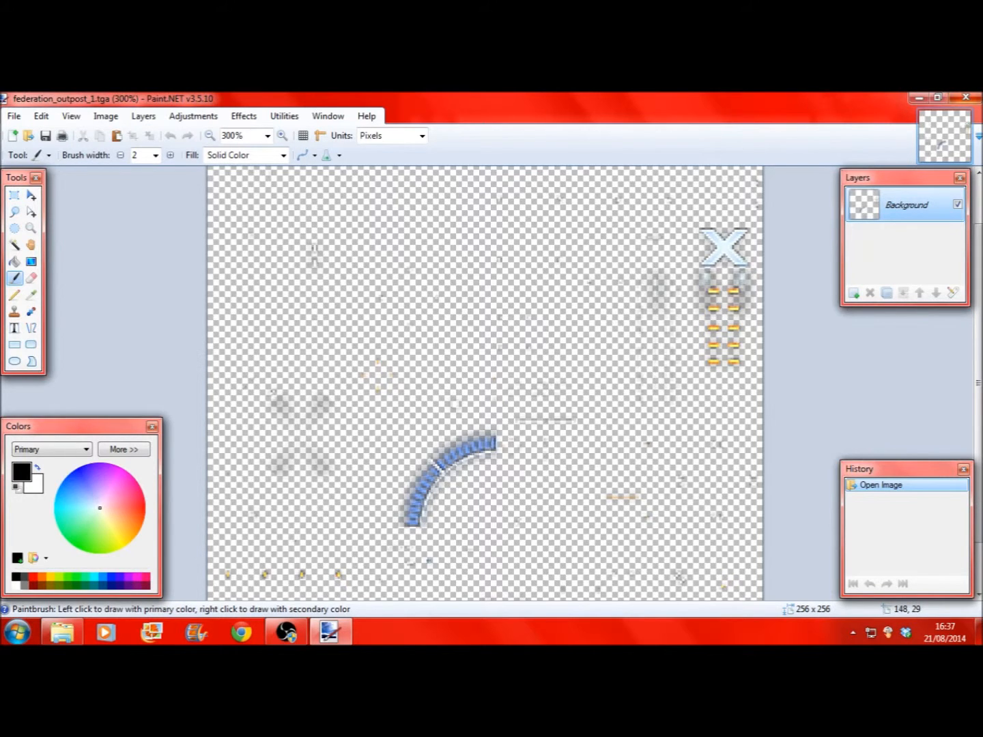
left_click(965, 97)
Open federation_outpost_3.tga and save a copy to the Desktop as a DDS file in X8R8G8B8 format
left_click(672, 422)
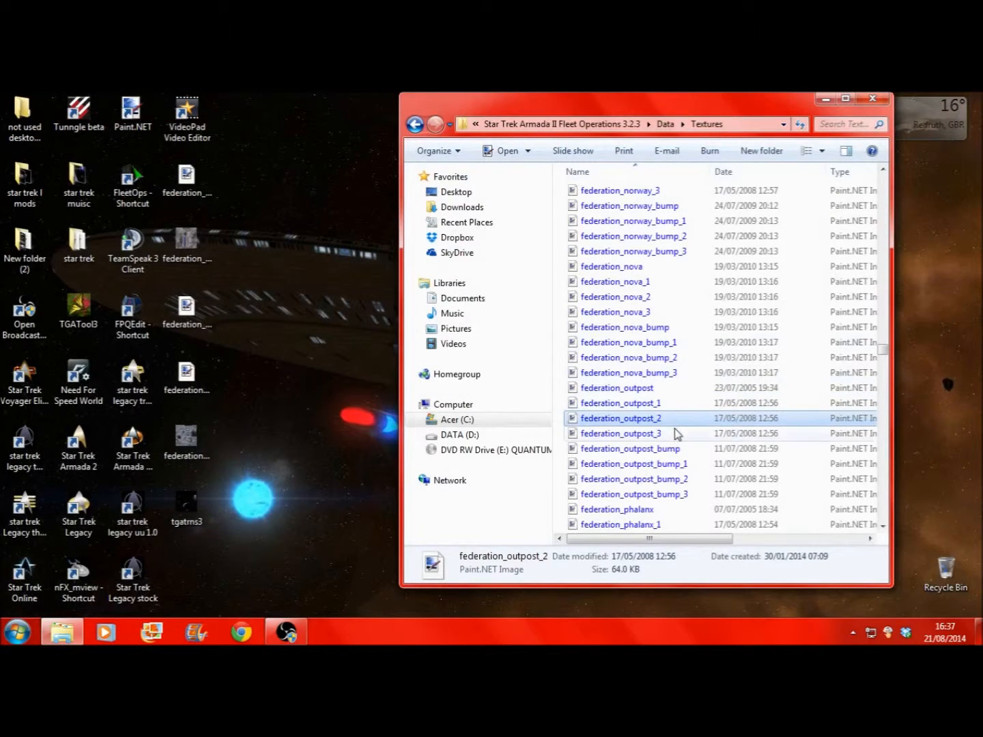
double_click(676, 434)
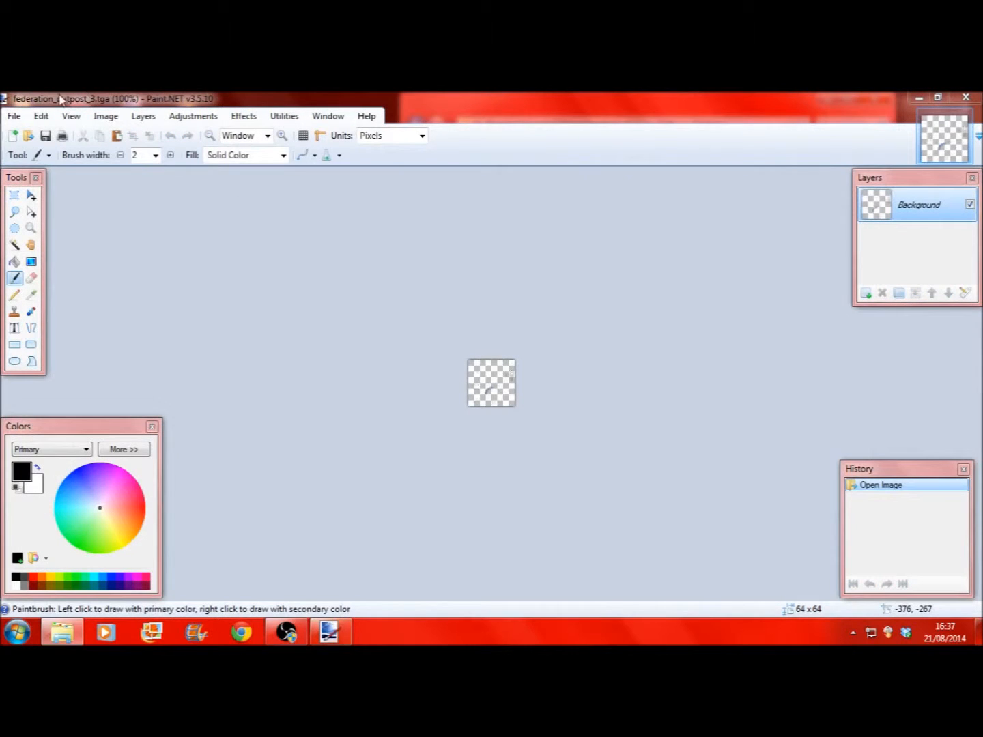
left_click(14, 116)
left_click(48, 232)
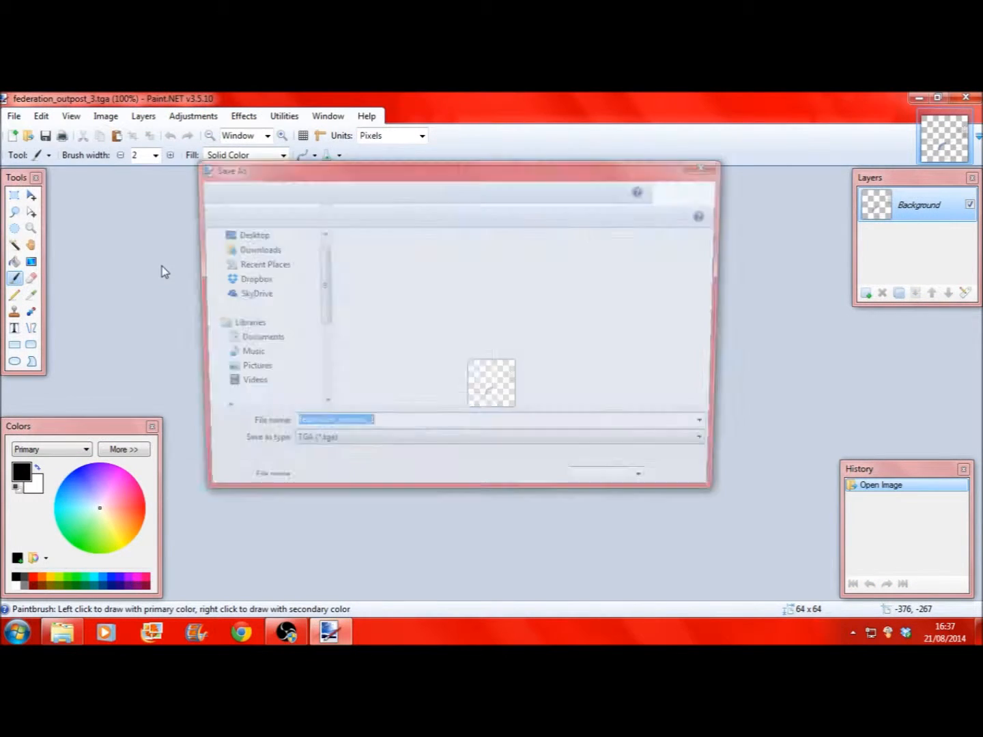
scroll(317, 286, "up", 1)
left_click(310, 257)
left_click(426, 448)
left_click(430, 535)
left_click(608, 481)
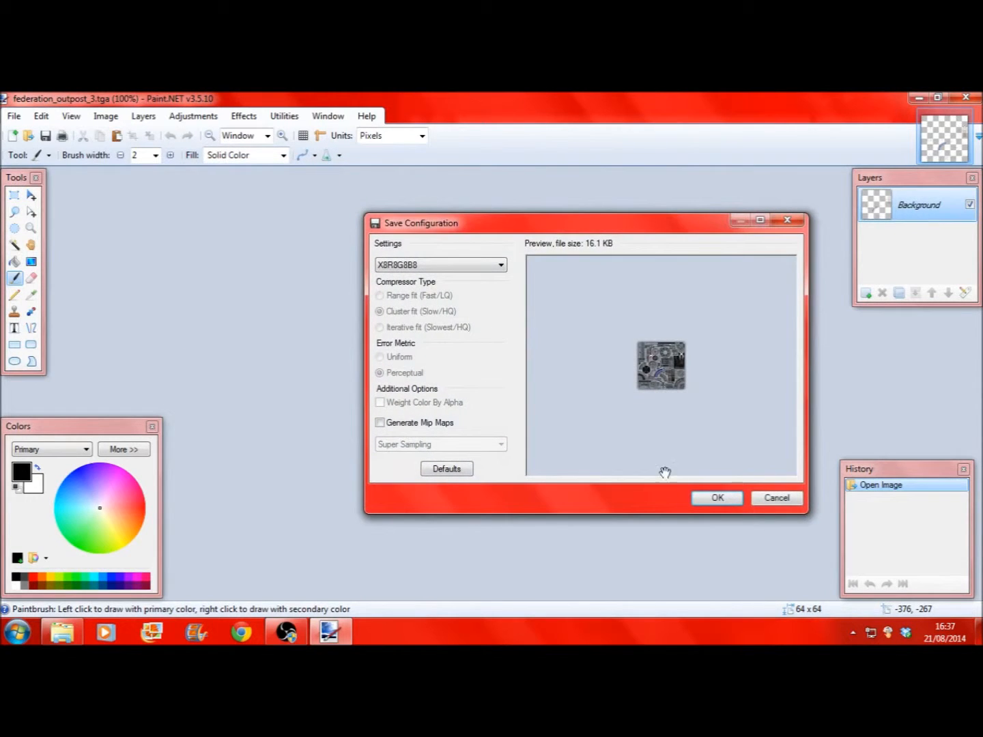
left_click(716, 497)
left_click(919, 98)
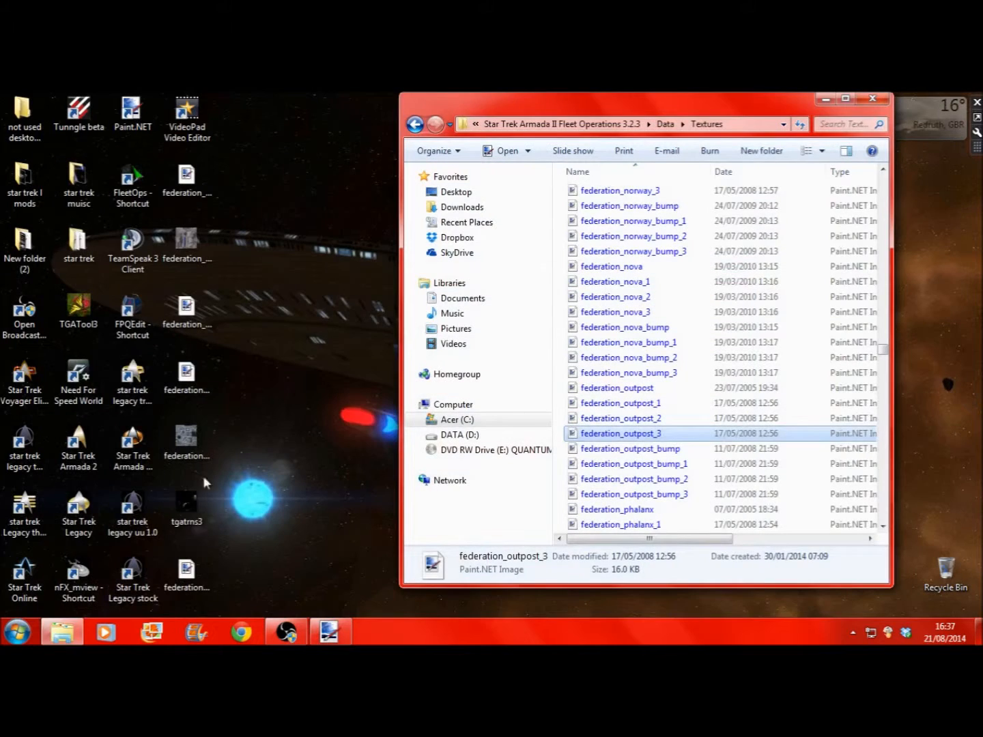
Open federation_outpost_3.dds from the Desktop and inspect its texture at 500% and closer
double_click(188, 581)
left_click(279, 137)
left_click(279, 138)
left_click(280, 137)
left_click(279, 138)
left_click(280, 138)
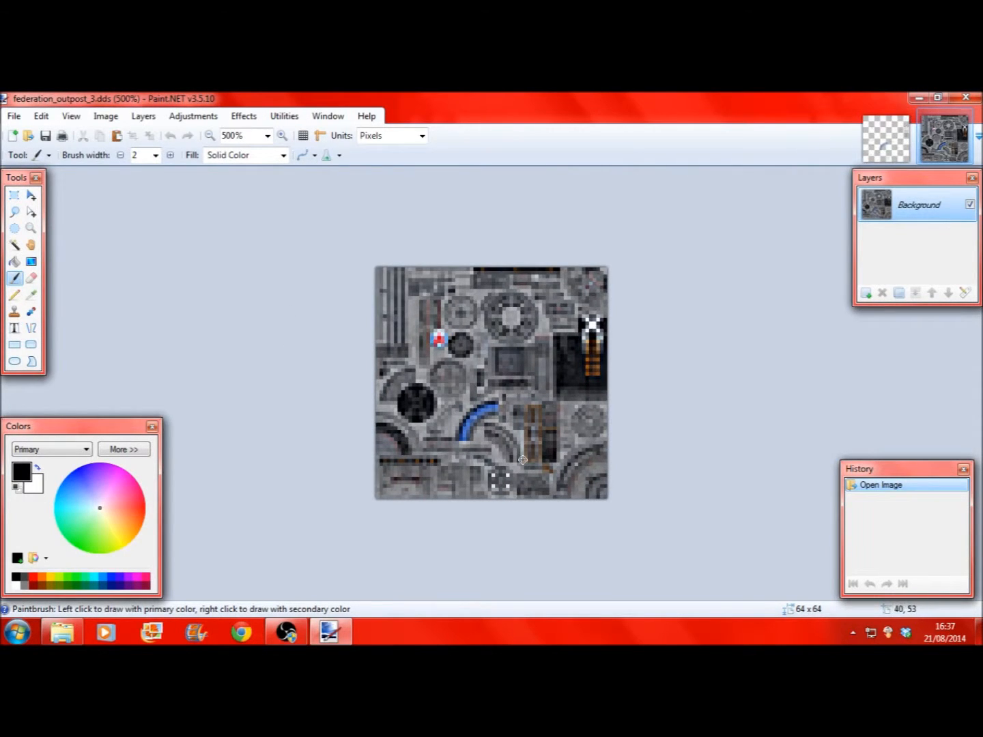
left_click(282, 135)
left_click(282, 135)
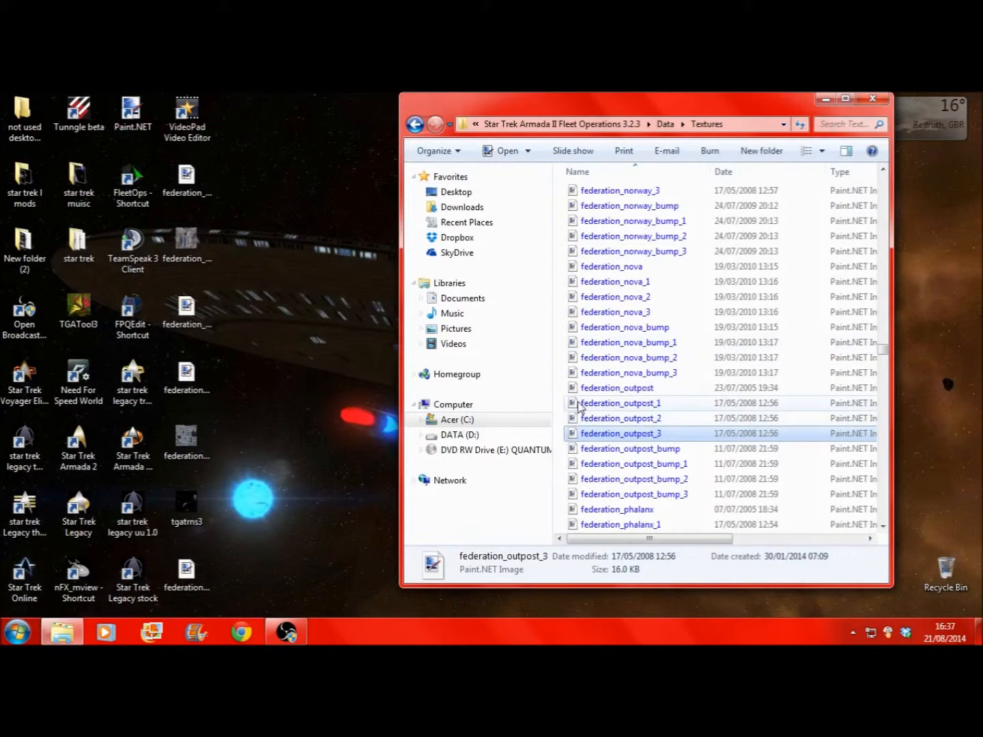
Delete federation_outpost, federation_outpost_1, federation_outpost_2 and federation_outpost_3 from the Textures folder
left_click_drag(563, 386, 619, 437)
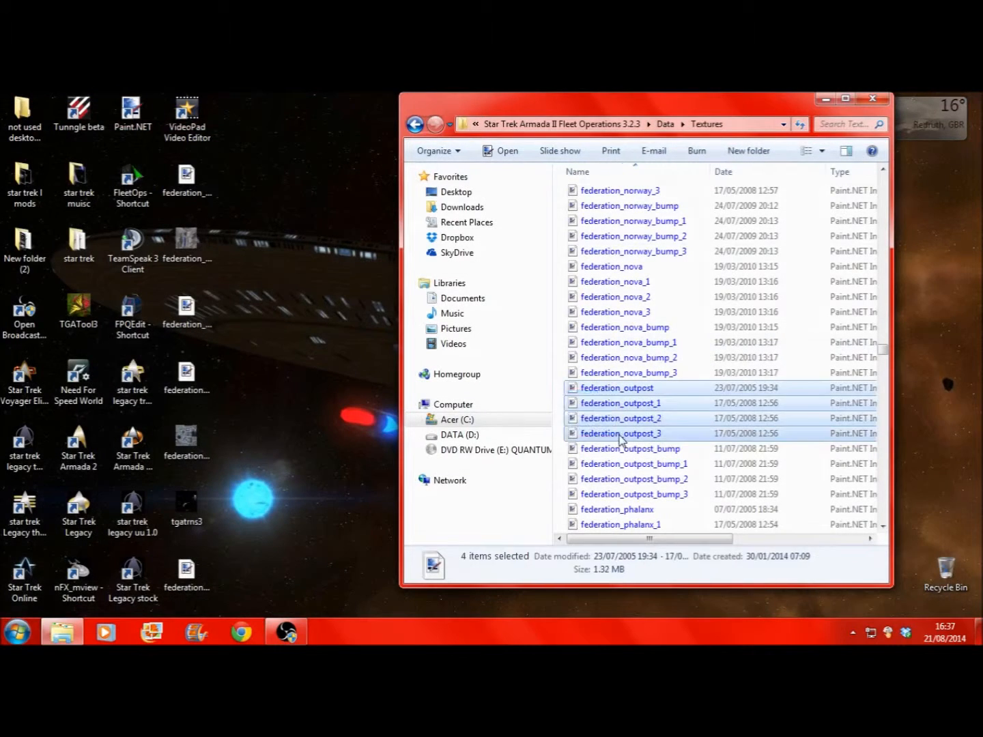
right_click(619, 437)
left_click(654, 568)
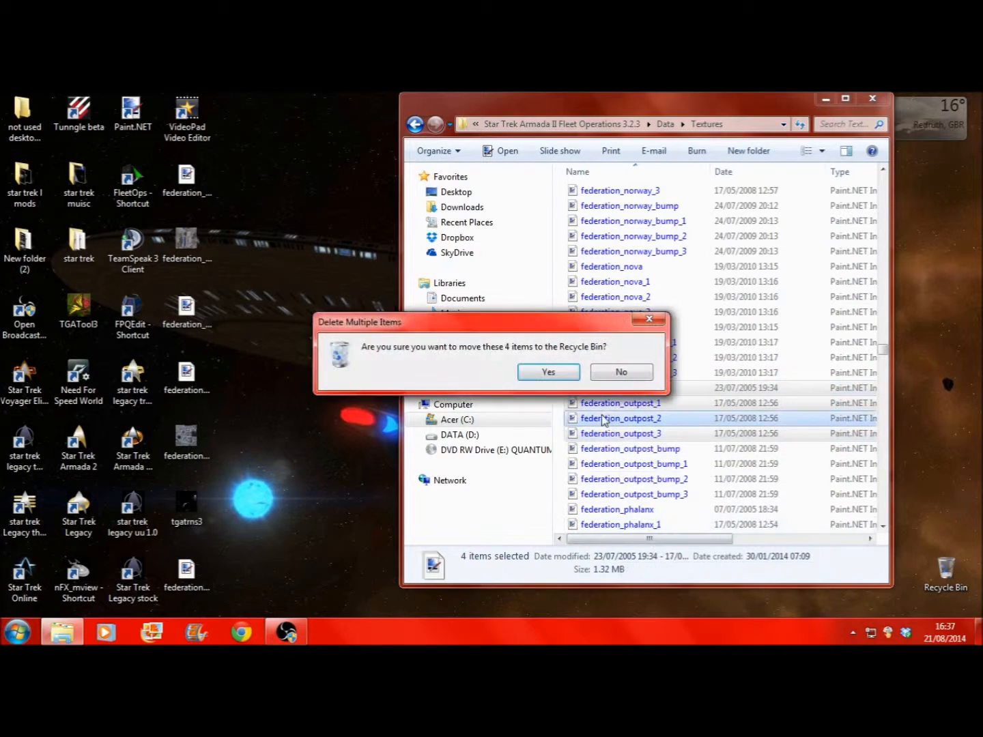
left_click(550, 373)
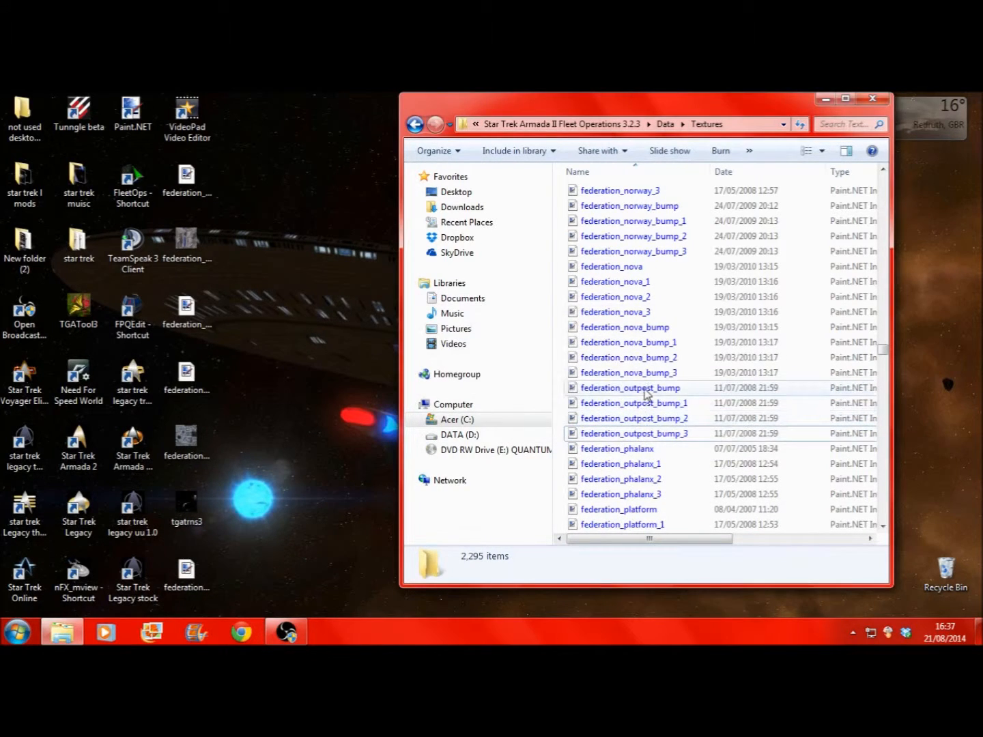
Move the federation_outpost file from the Recycle Bin back into the Textures folder
double_click(946, 573)
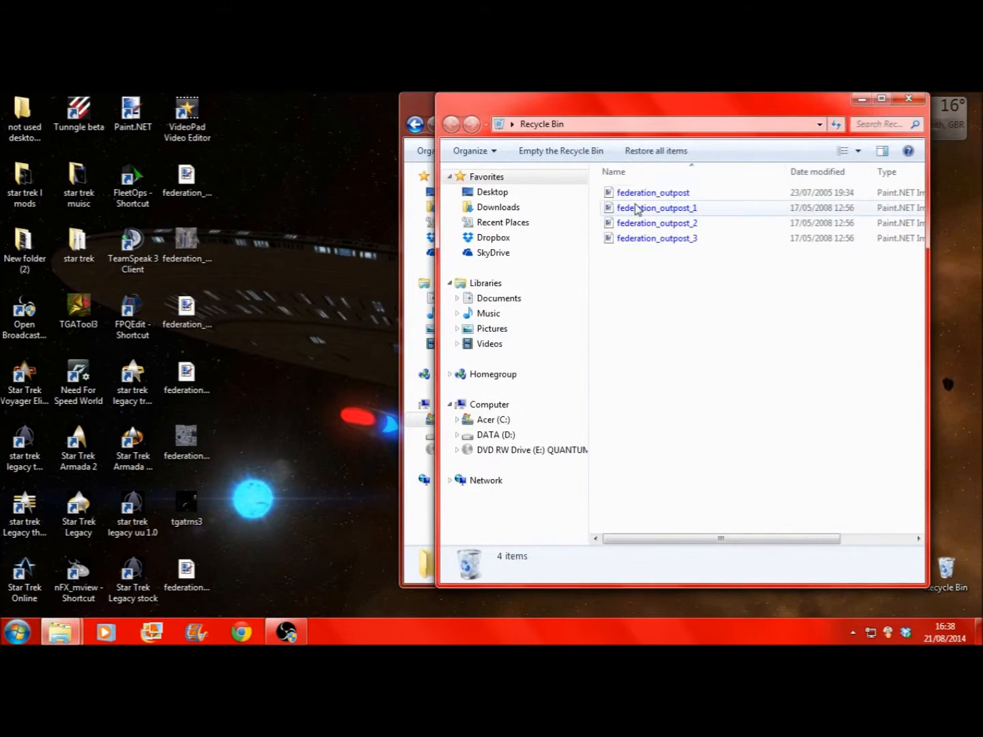
left_click_drag(672, 118, 352, 130)
left_click(336, 206)
left_click_drag(336, 206, 629, 274)
left_click(476, 418)
left_click(348, 138)
left_click(584, 112)
Open $RQMP2AB with MSTS TGA/ACE Bitmap Manipulator and send its colour image to the external editor
right_click(605, 192)
mouse_move(654, 323)
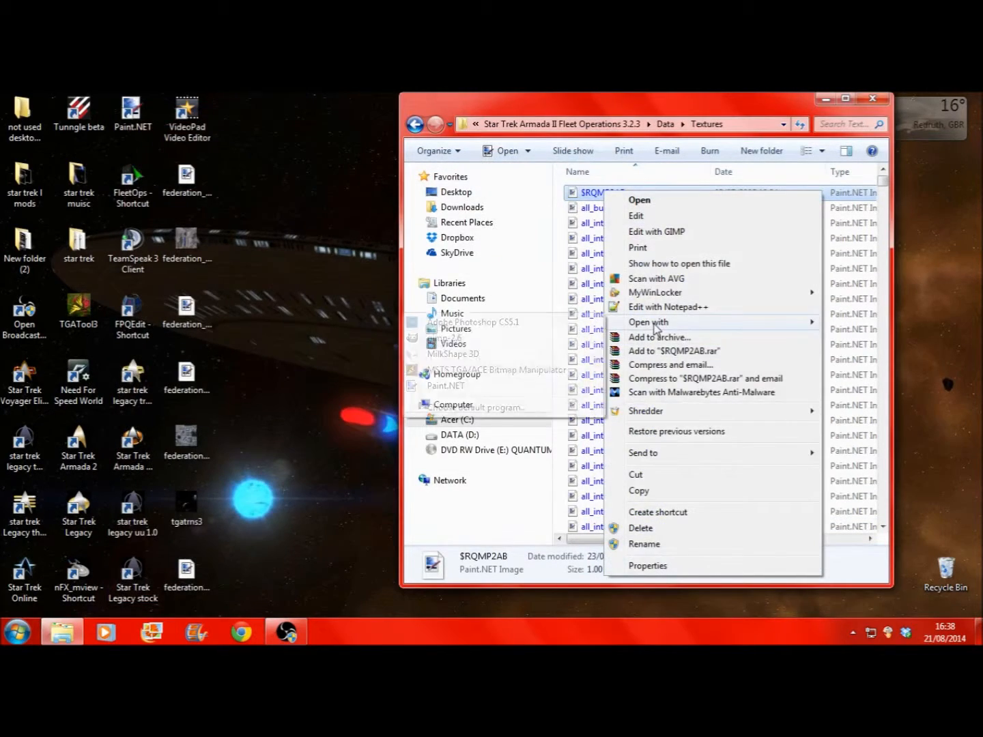
left_click(506, 370)
right_click(231, 225)
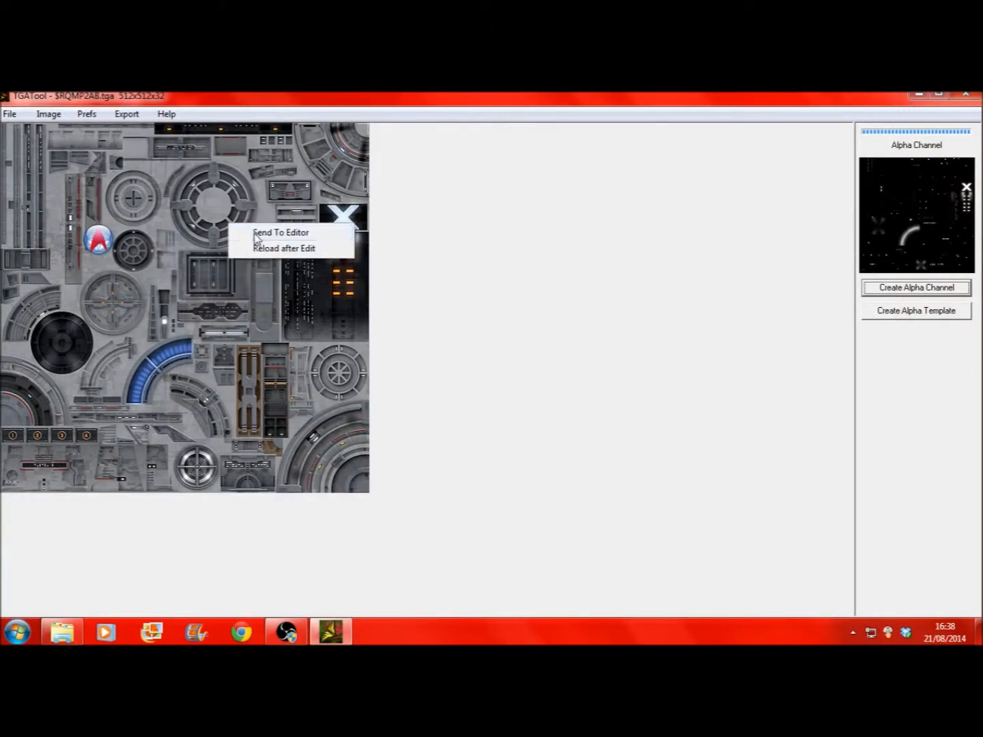
left_click(255, 235)
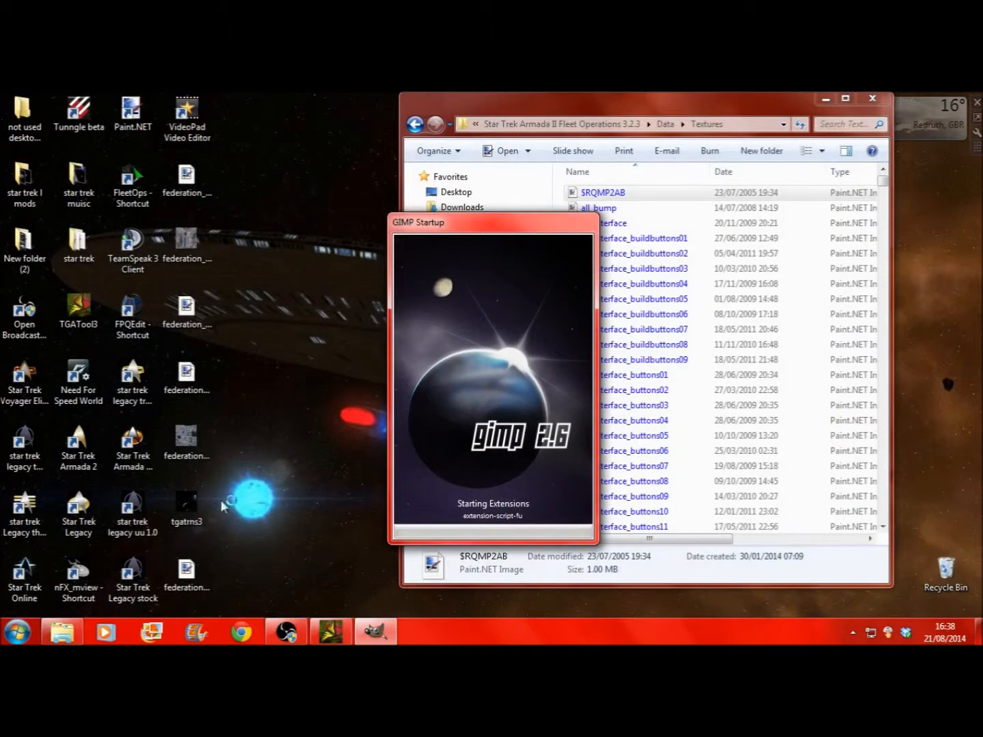
Open the Desktop's federation_outpost.jpg in GIMP and place its window beside tgatool3.bmp
right_click(192, 439)
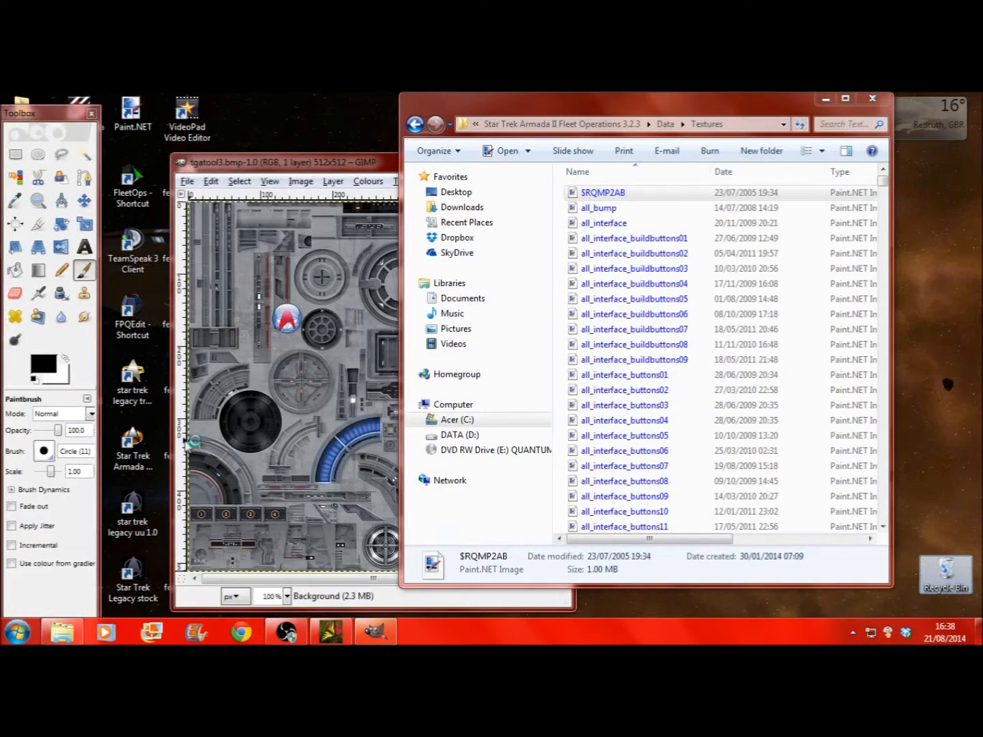
right_click(179, 439)
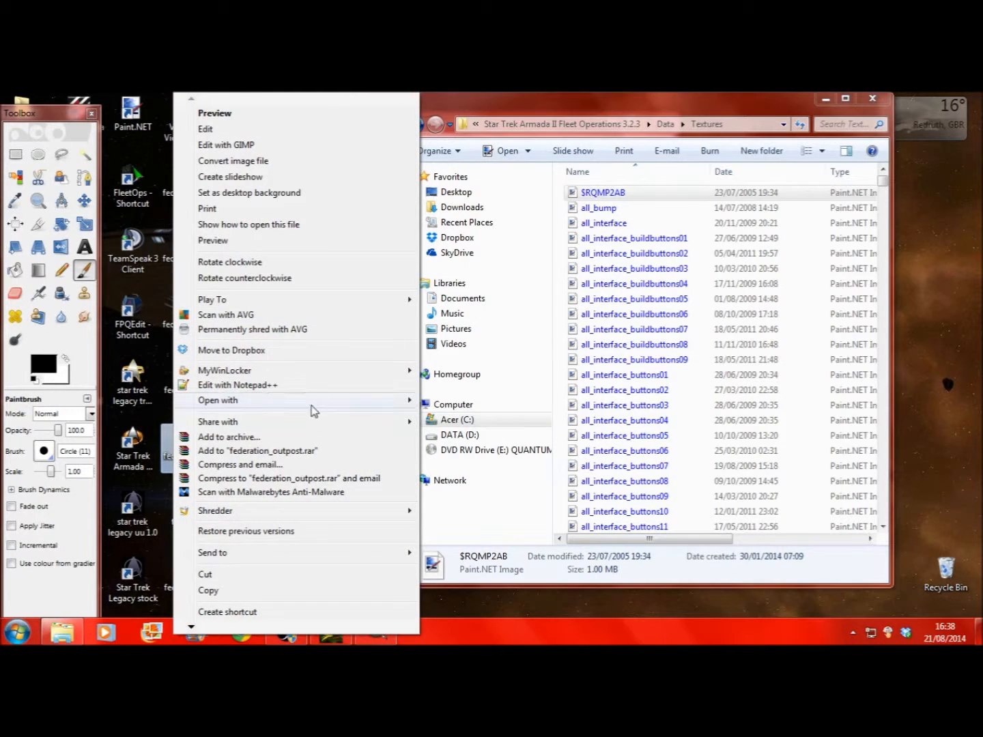
mouse_move(323, 409)
left_click(489, 401)
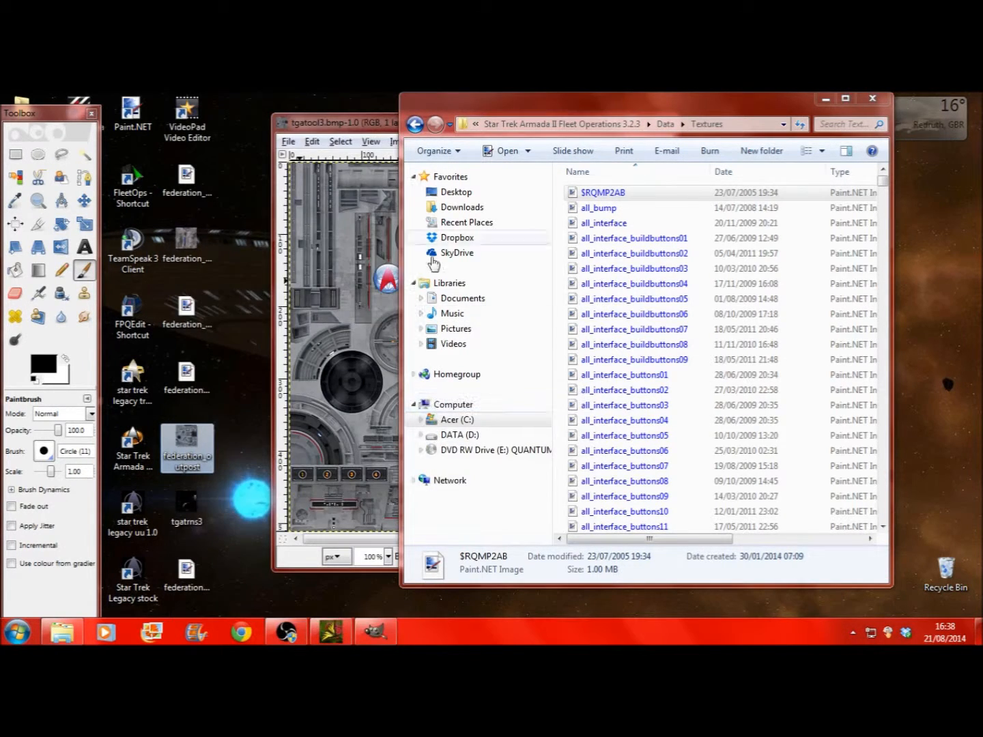
left_click(826, 100)
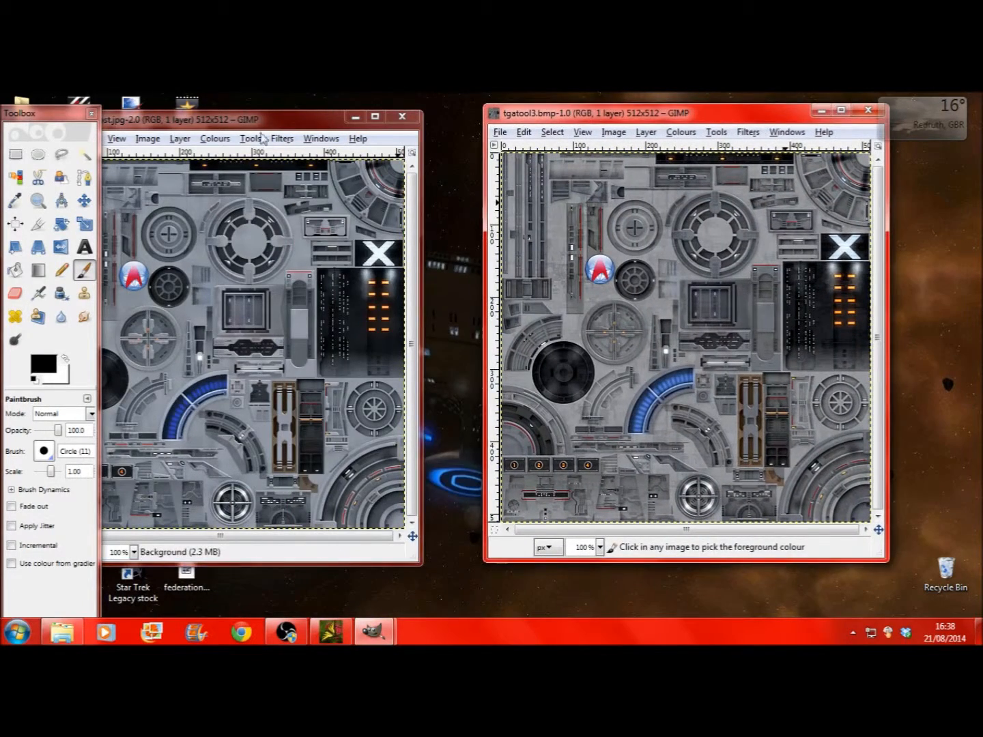
left_click_drag(262, 119, 370, 117)
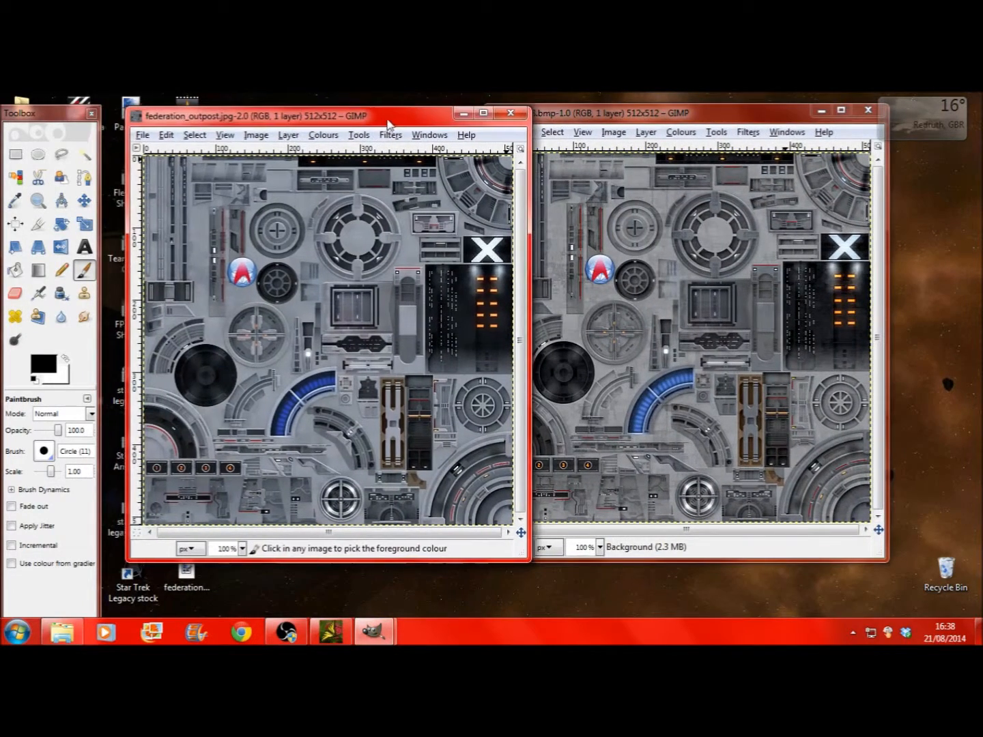
Copy the whole federation_outpost.jpg image and paste it over tgatool3.bmp
left_click(166, 134)
left_click(200, 236)
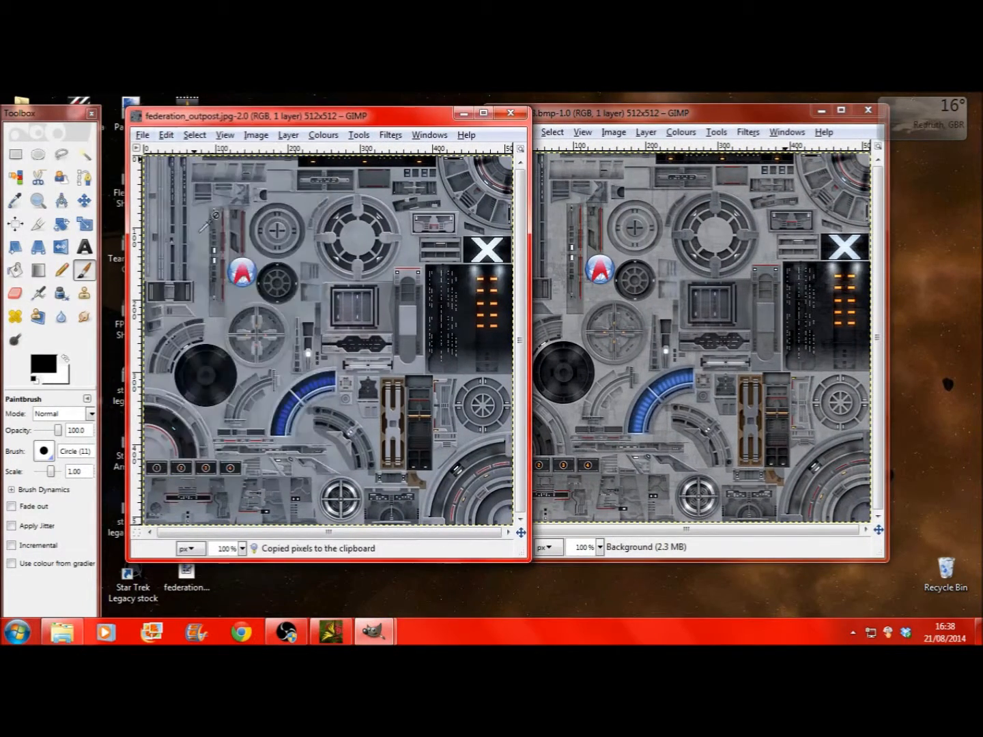
left_click(581, 142)
left_click(525, 131)
left_click(551, 261)
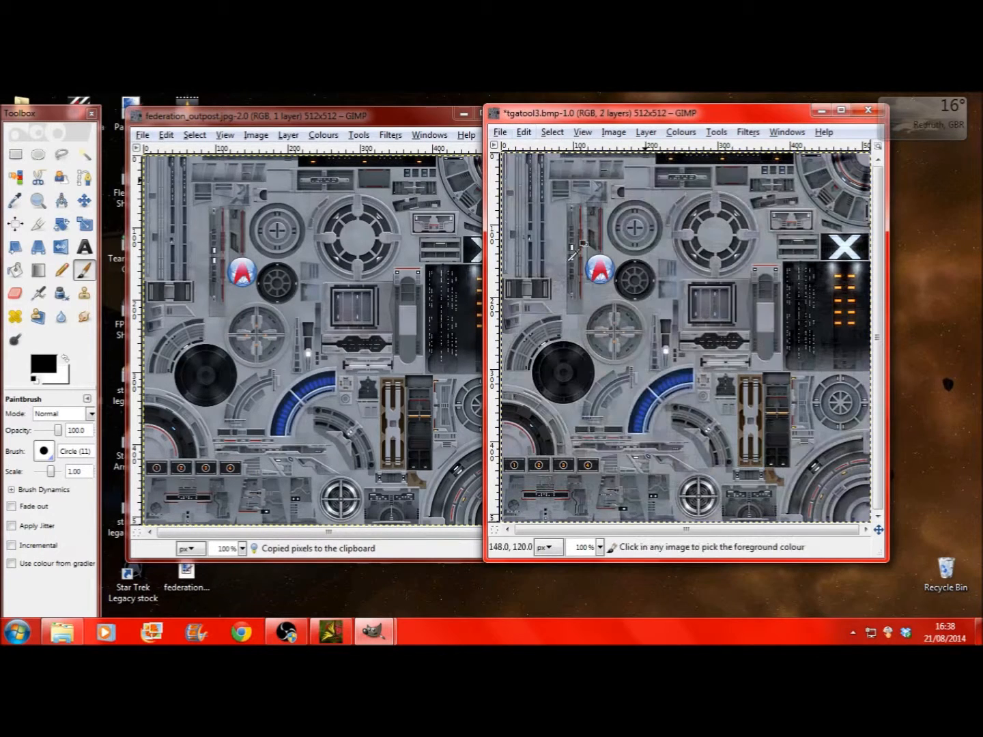
Save tgatool3.bmp as a flattened image while closing it, and close the remaining GIMP windows
left_click(869, 110)
left_click(626, 399)
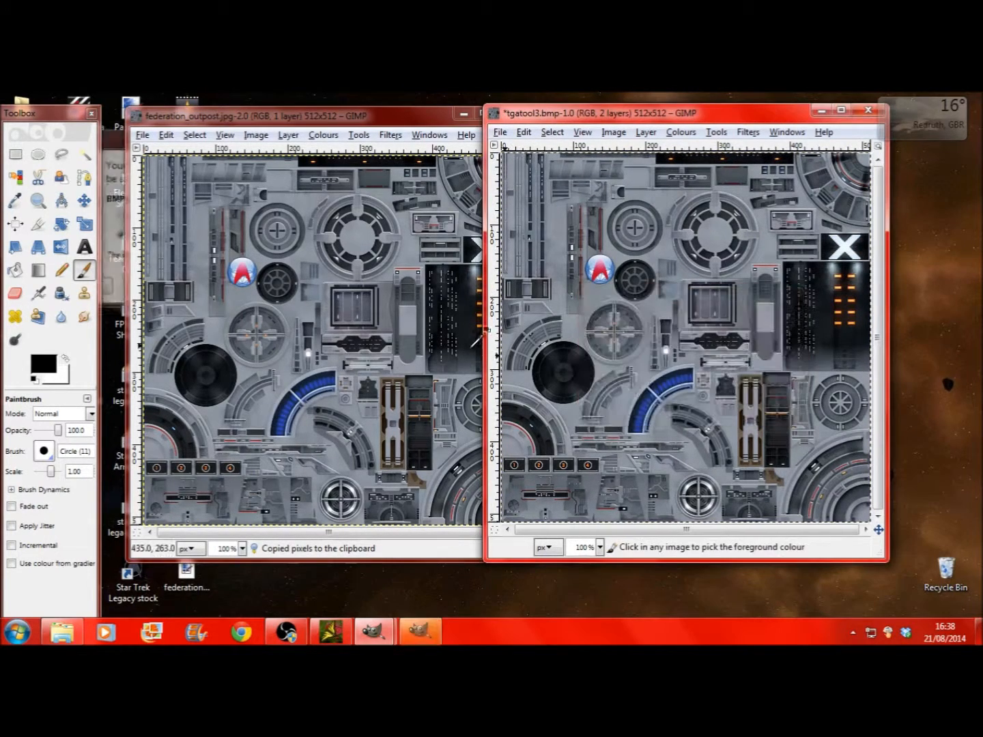
left_click(133, 218)
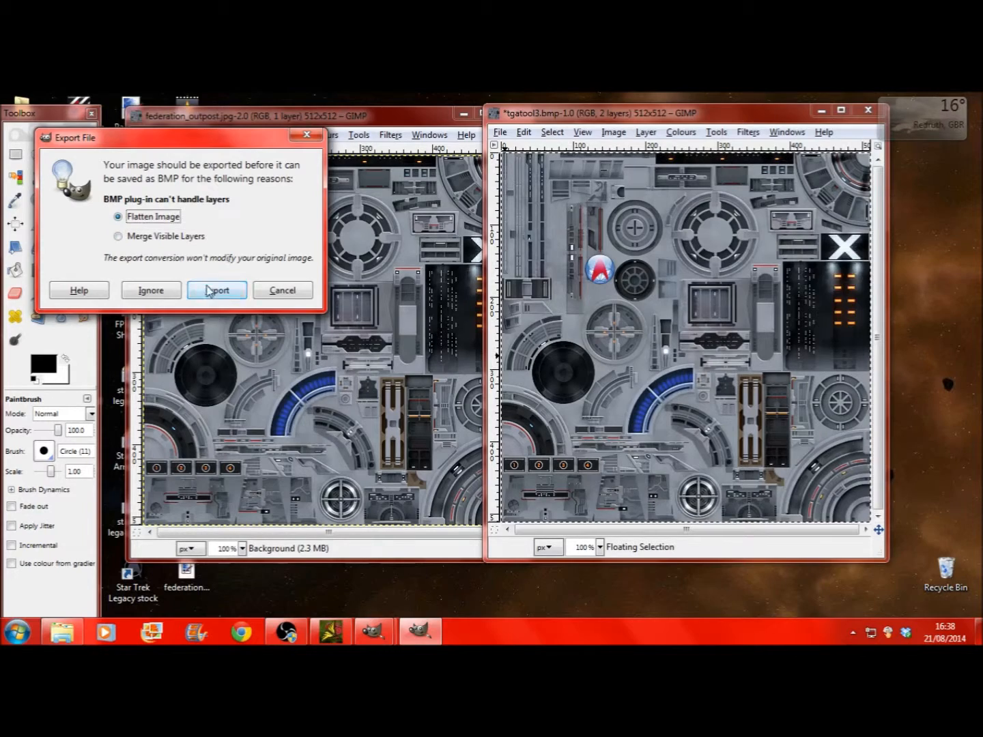
left_click(208, 286)
left_click(516, 114)
left_click(495, 113)
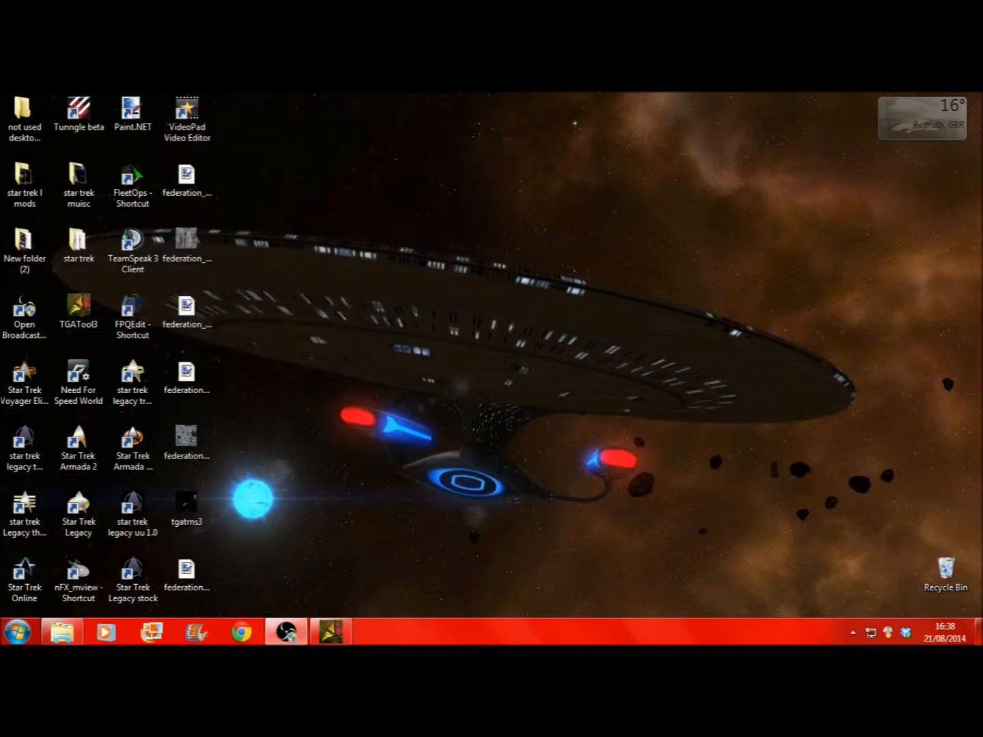
Switch to TGATool and reload the edited colour image into $RQMP2AB.tga
left_click(345, 634)
right_click(285, 335)
left_click(306, 363)
left_click(301, 629)
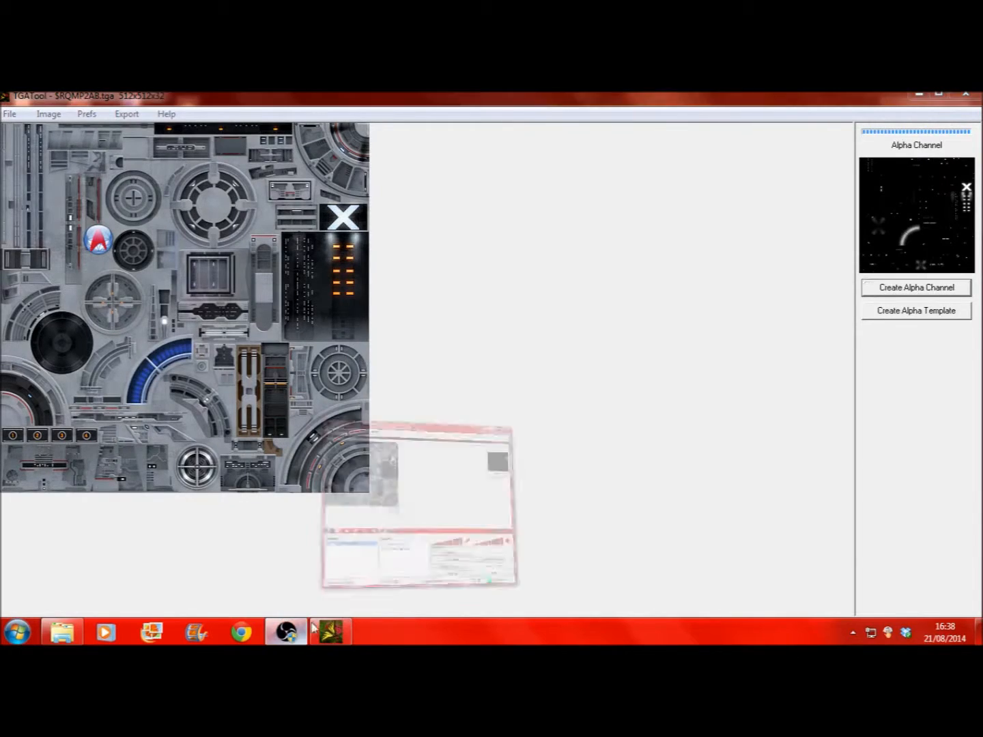